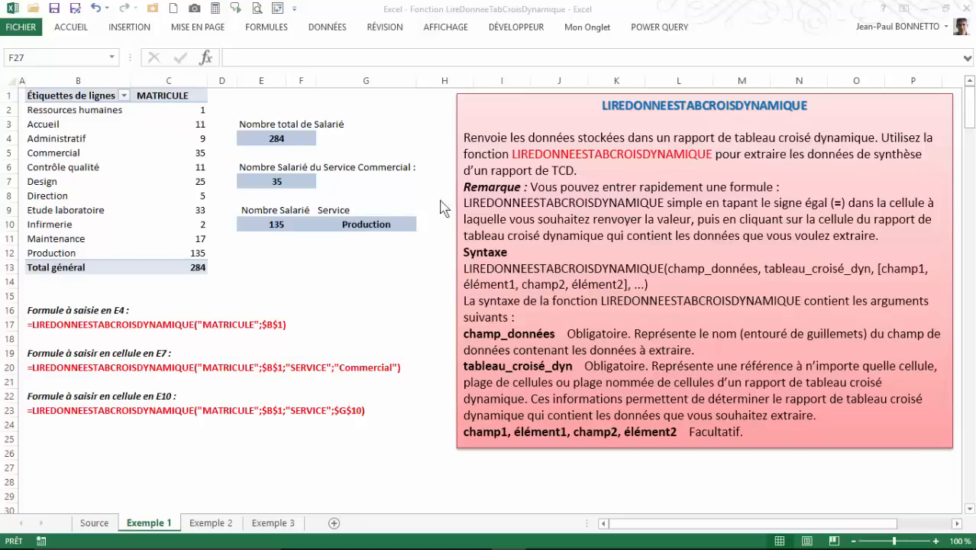
Examine the employee records on the Source sheet, from the name columns through service and salary.
click(81, 162)
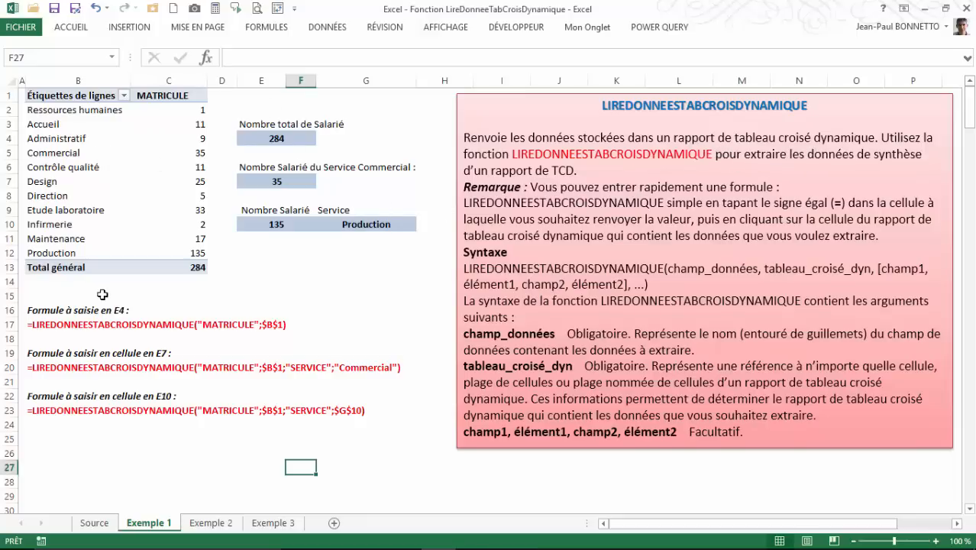
click(94, 523)
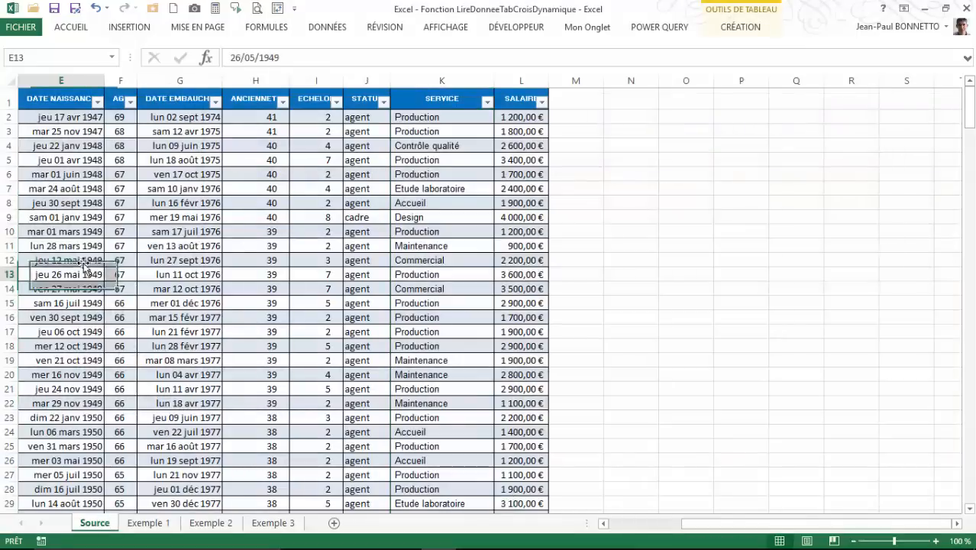
click(85, 219)
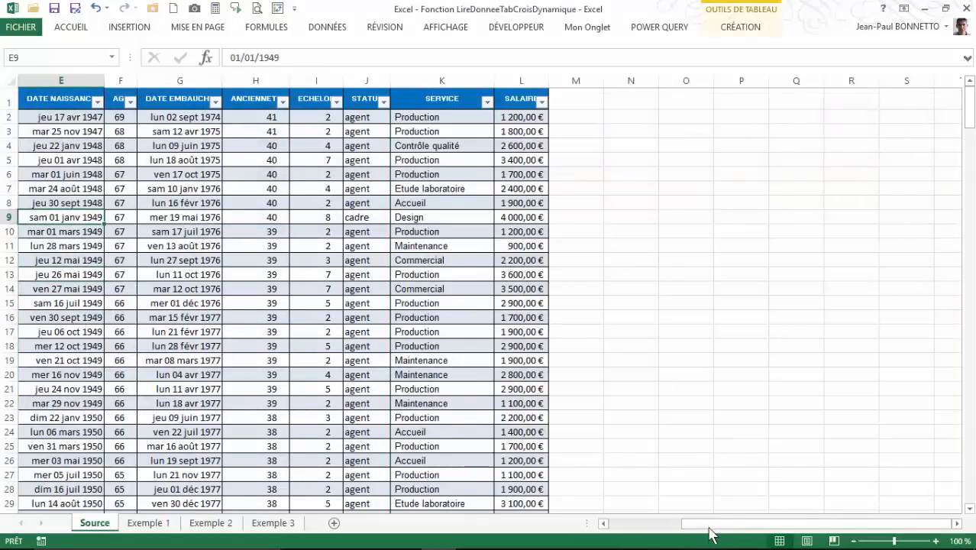
drag(709, 529, 641, 523)
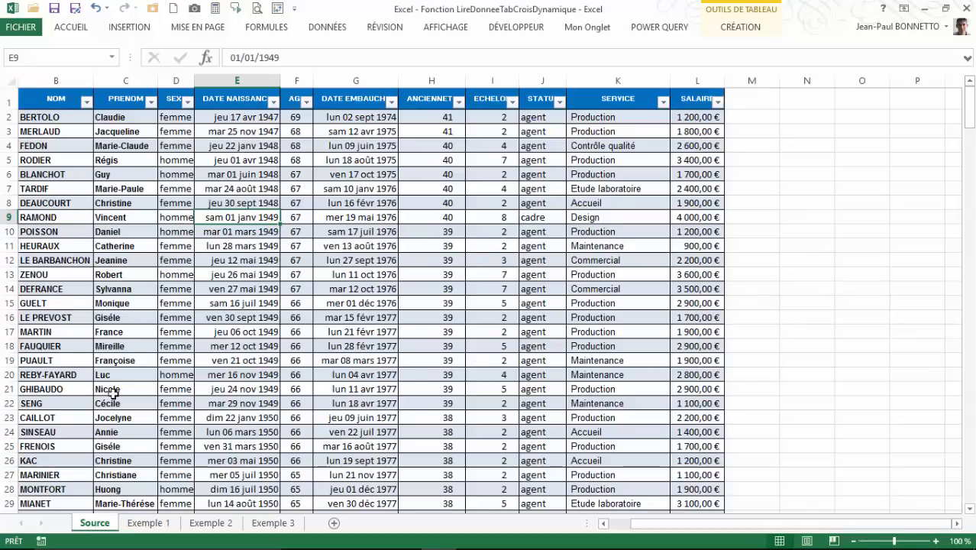
scroll(108, 389, down, 18)
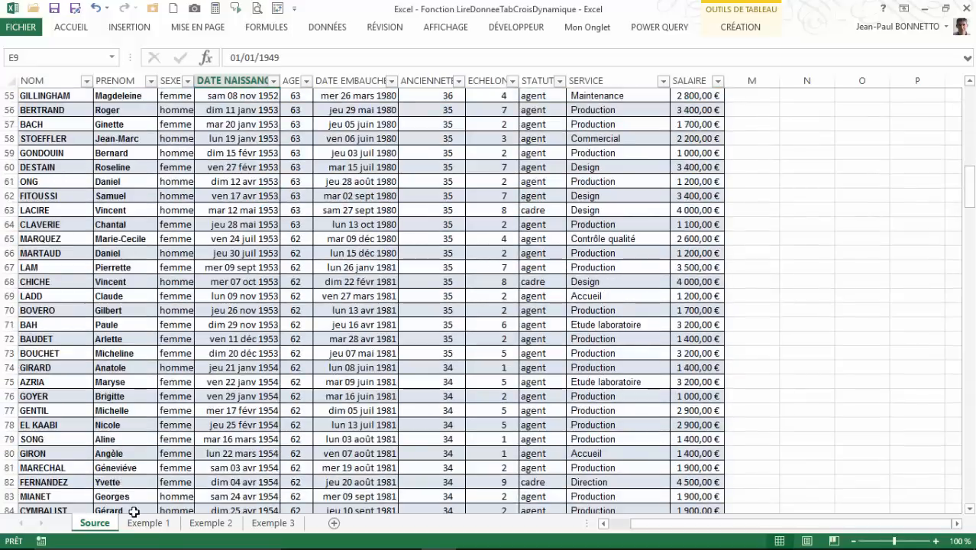
On the Exemple 1 sheet, inspect how SERVICE and MATRICULE are arranged in the PivotTable field list, closing the list when done.
click(145, 523)
click(81, 168)
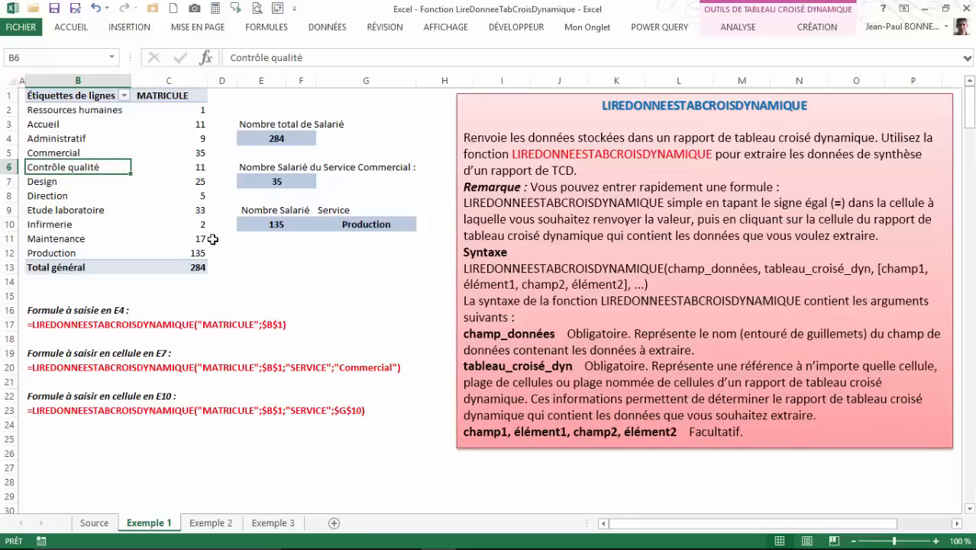
click(51, 129)
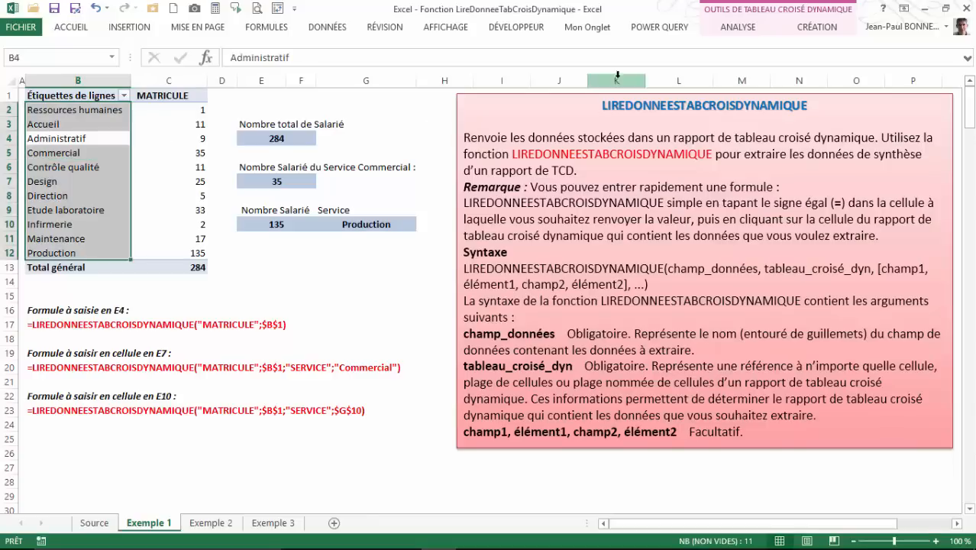
click(749, 30)
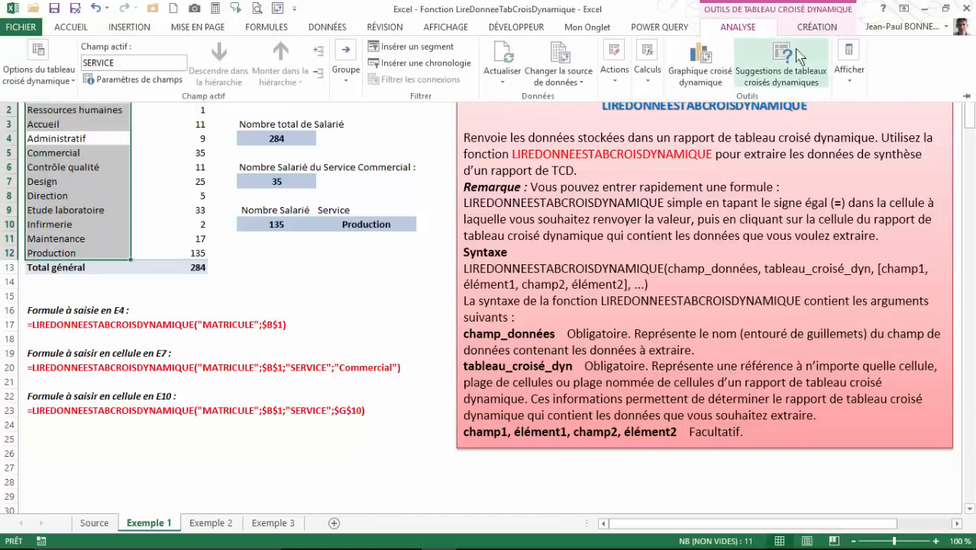
click(849, 68)
click(852, 126)
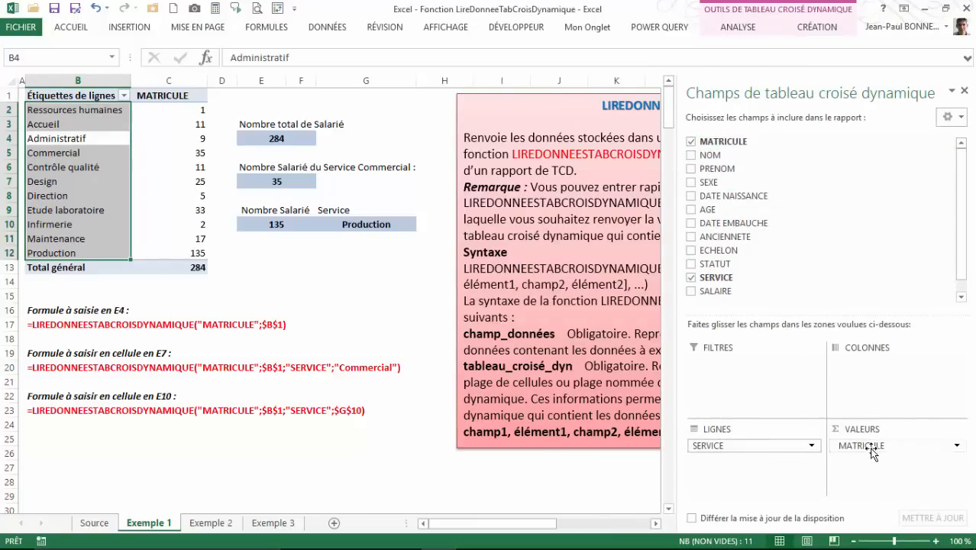
click(200, 111)
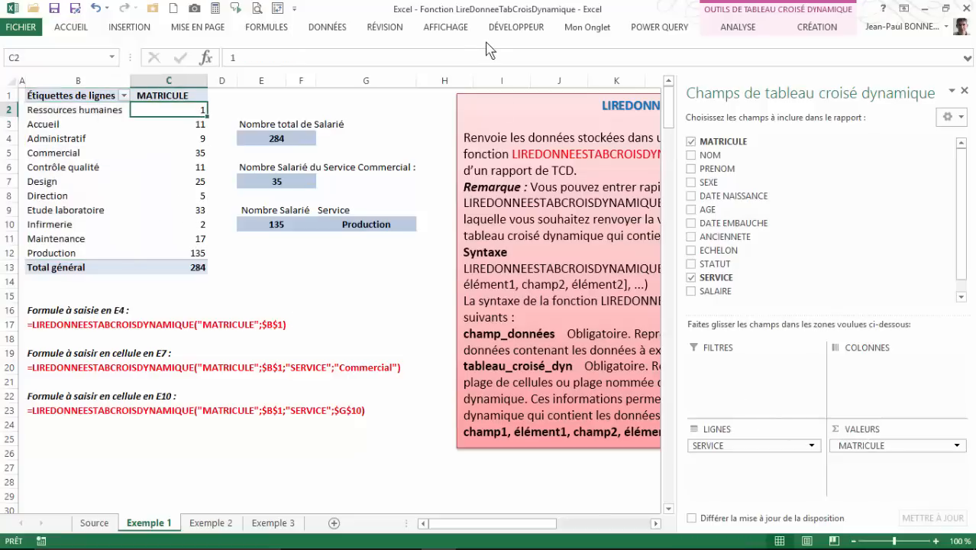
click(963, 91)
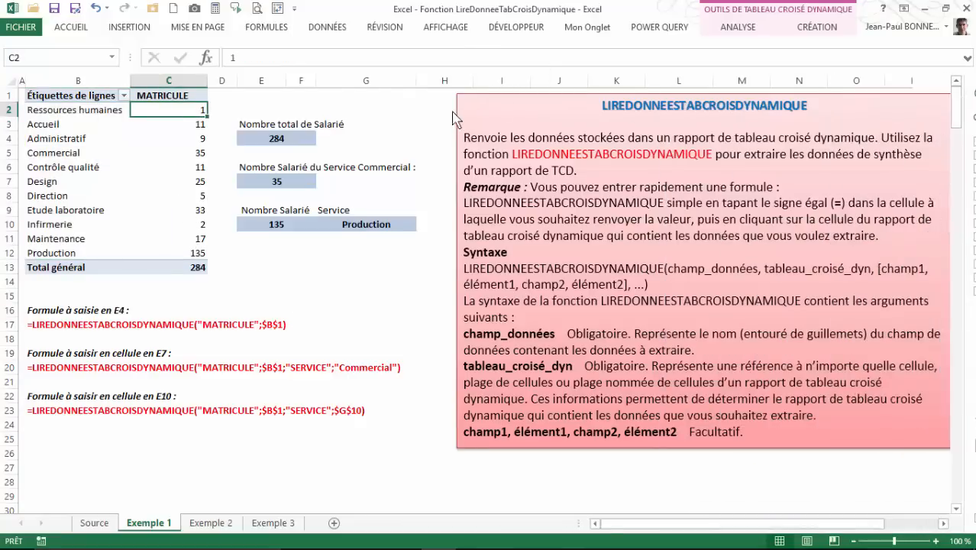
click(170, 96)
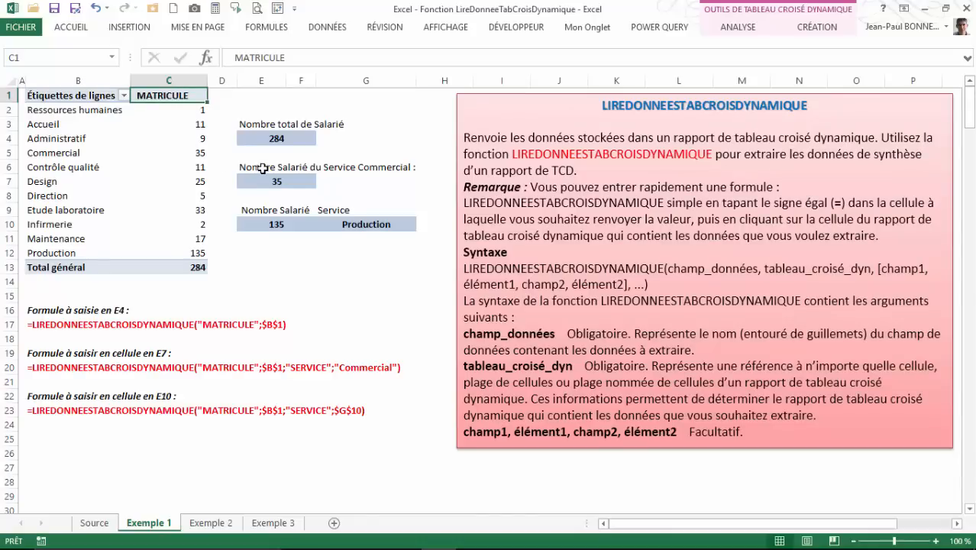
click(79, 154)
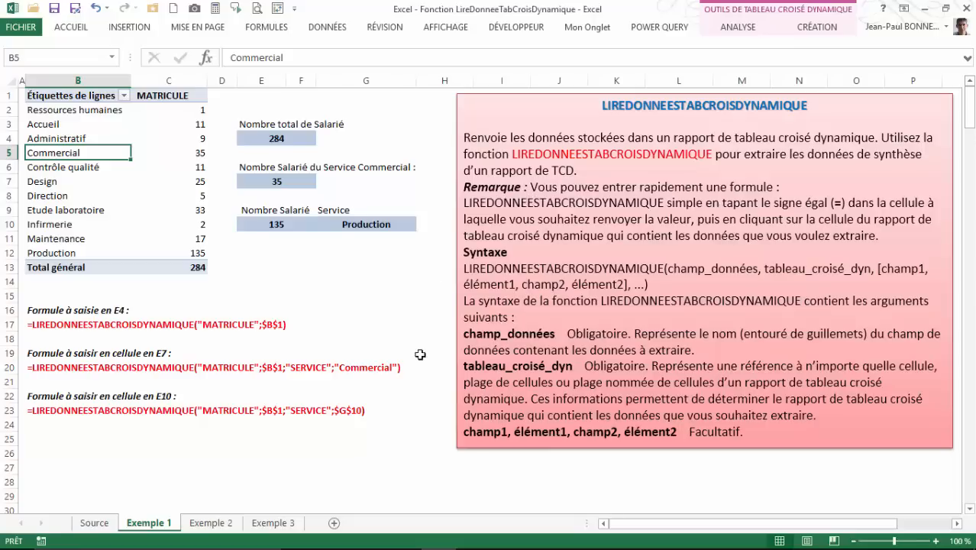
click(356, 462)
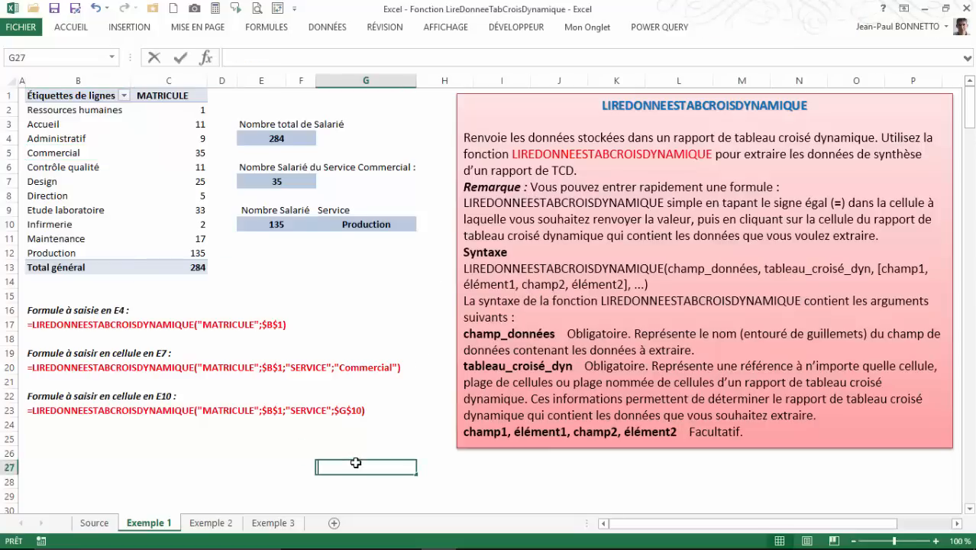
text(=soo)
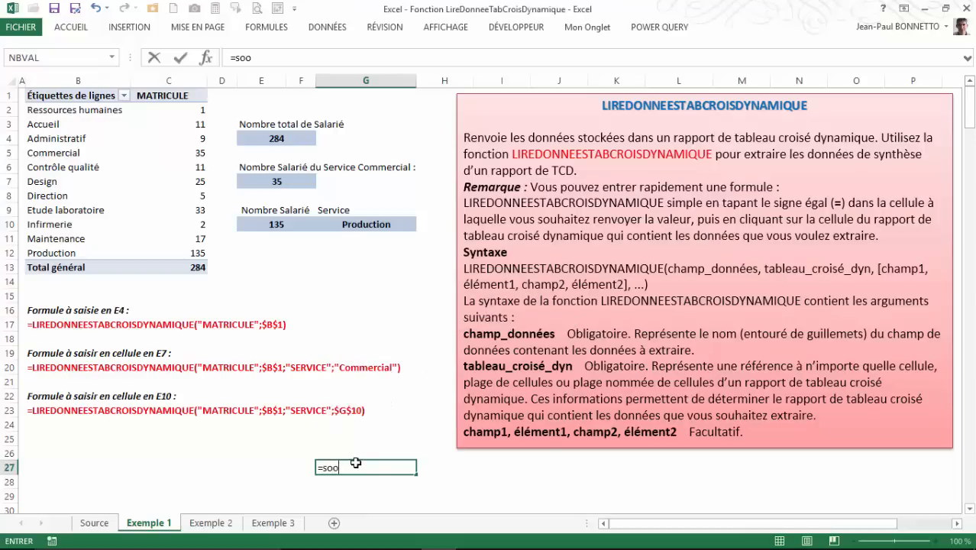
key(BackSpace)
key(BackSpace)
key(BackSpace)
key(BackSpace)
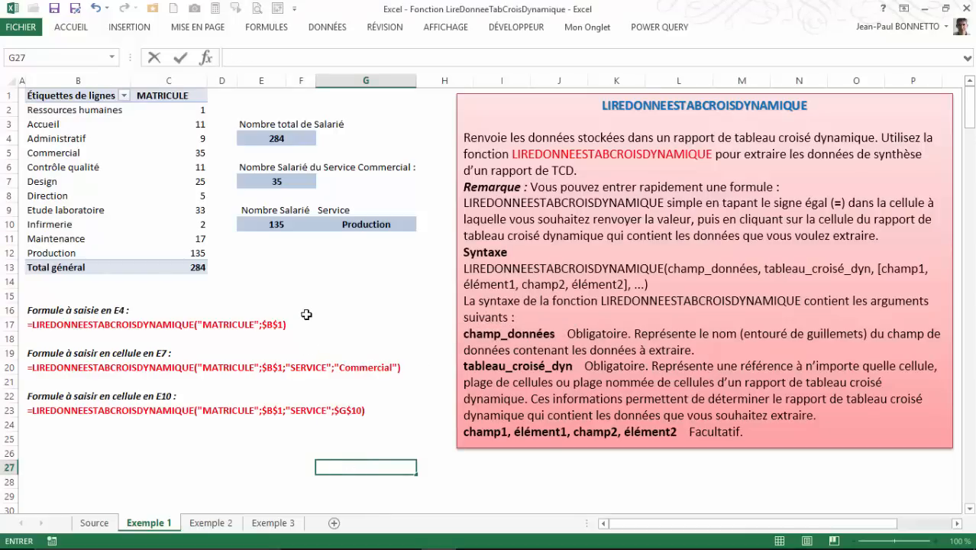
click(309, 267)
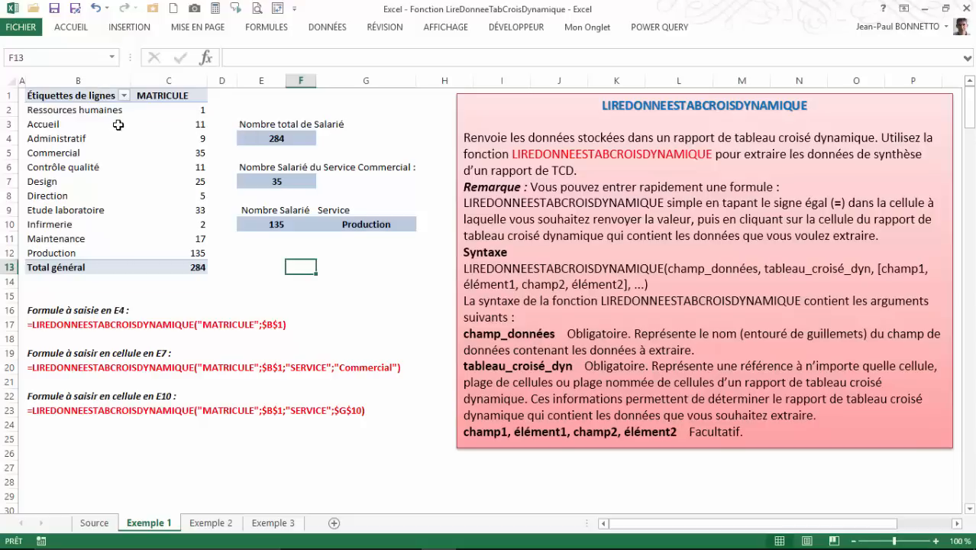
Replace the formula in cell E4 with =LIREDONNEESTABCROISDYNAMIQUE("MATRICULE";$B$1) by referencing the pivot table's grand total, and review its function arguments.
click(280, 136)
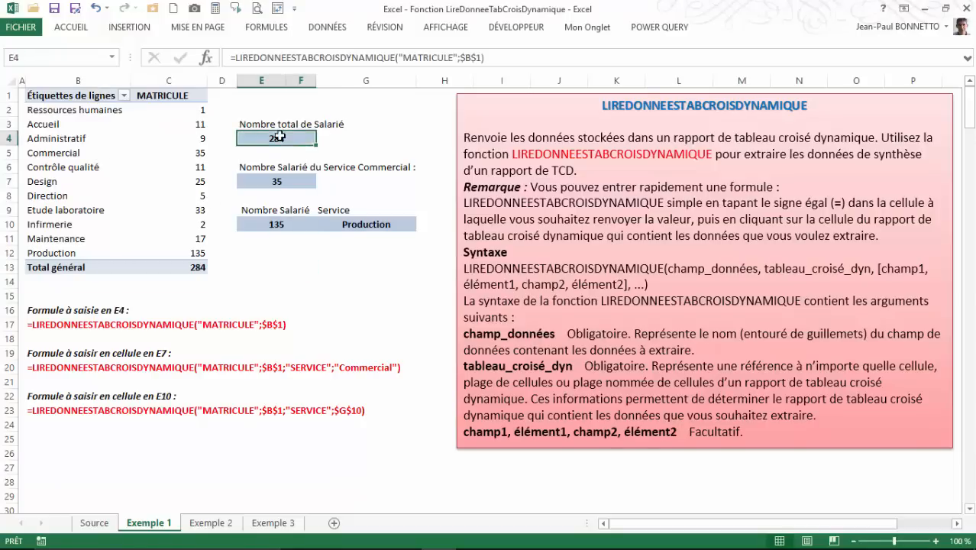
key(Delete)
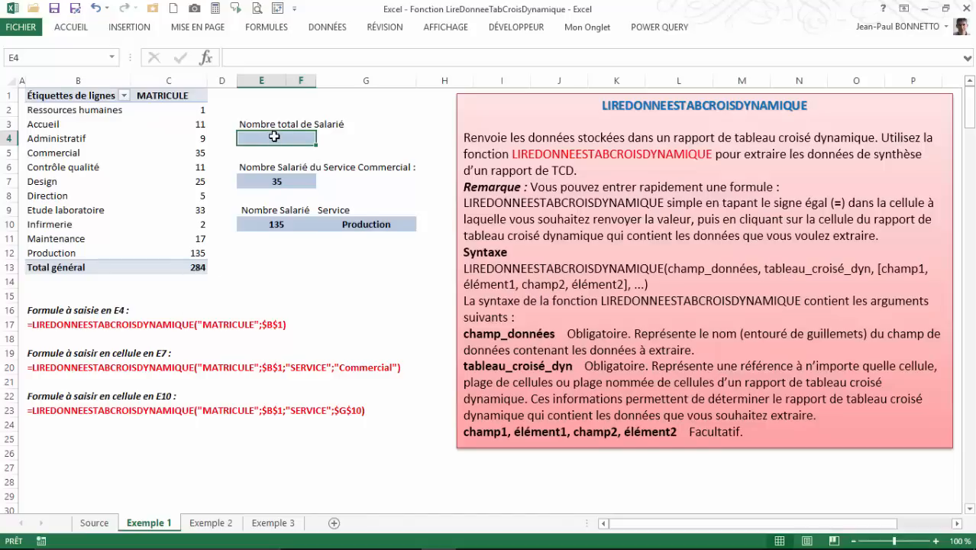
text(=)
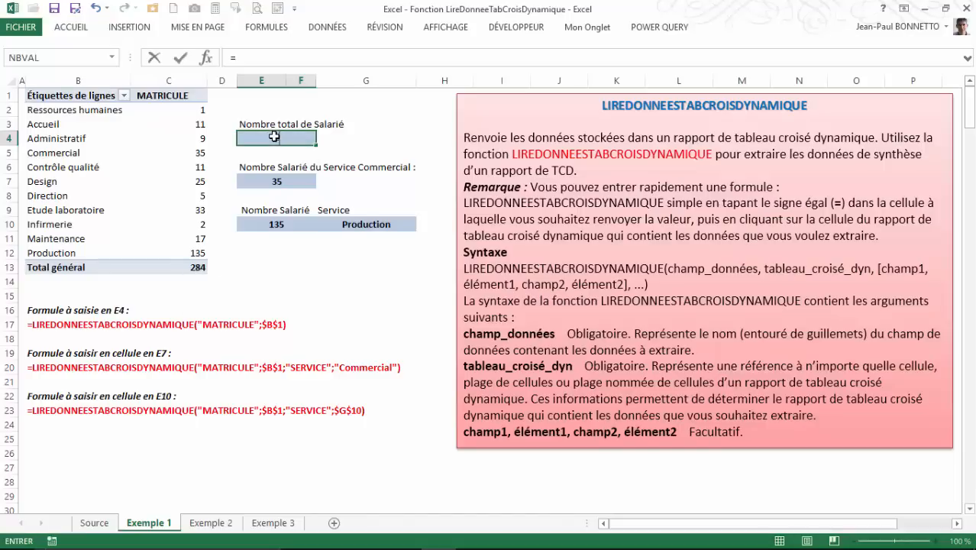
click(192, 268)
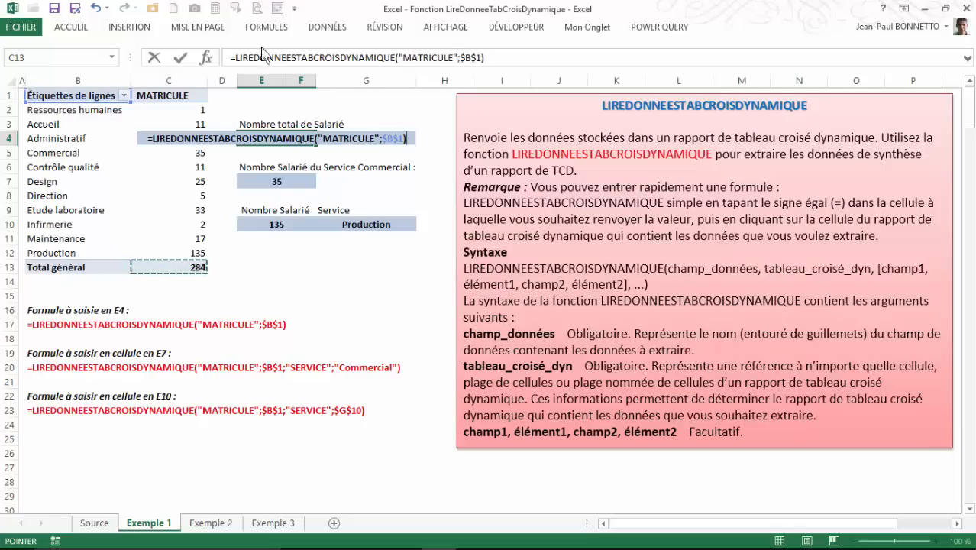
click(207, 59)
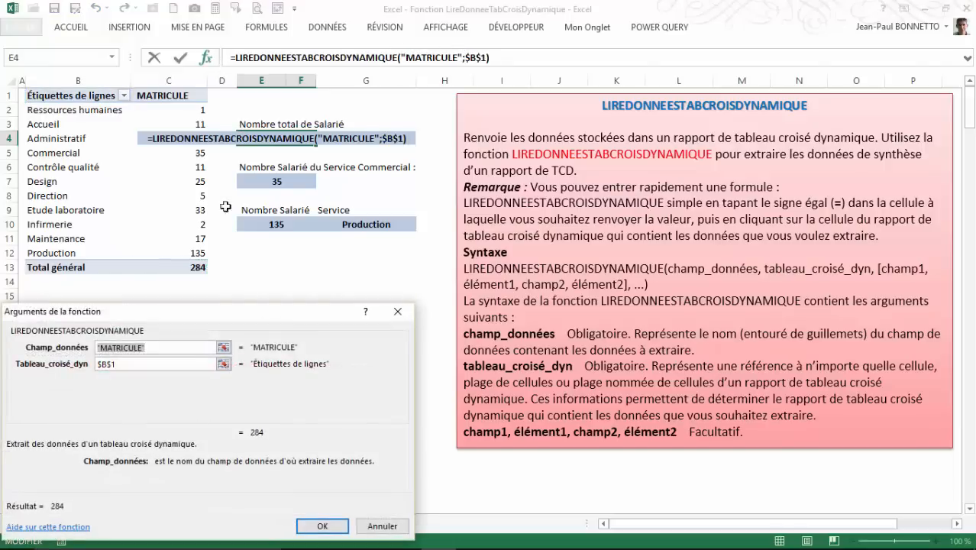
drag(194, 318, 660, 162)
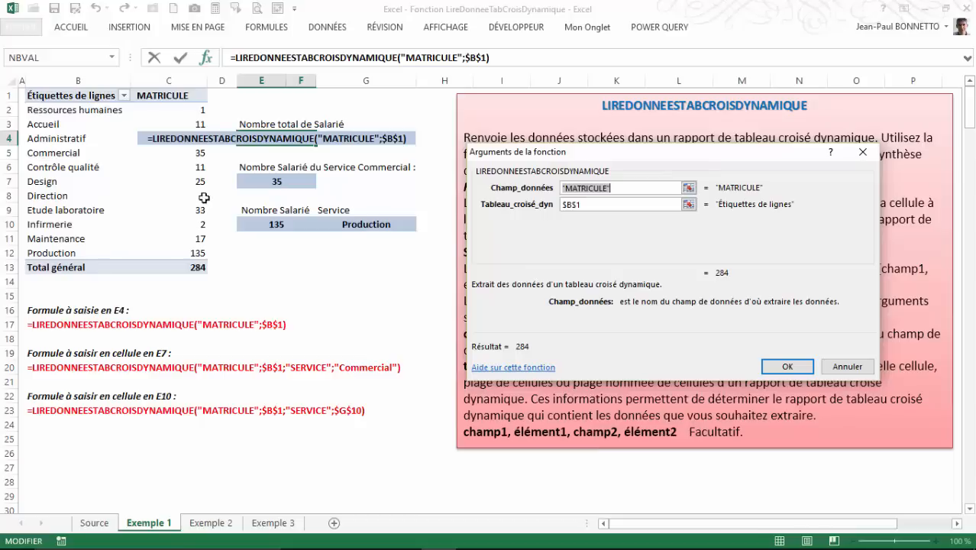
key(Return)
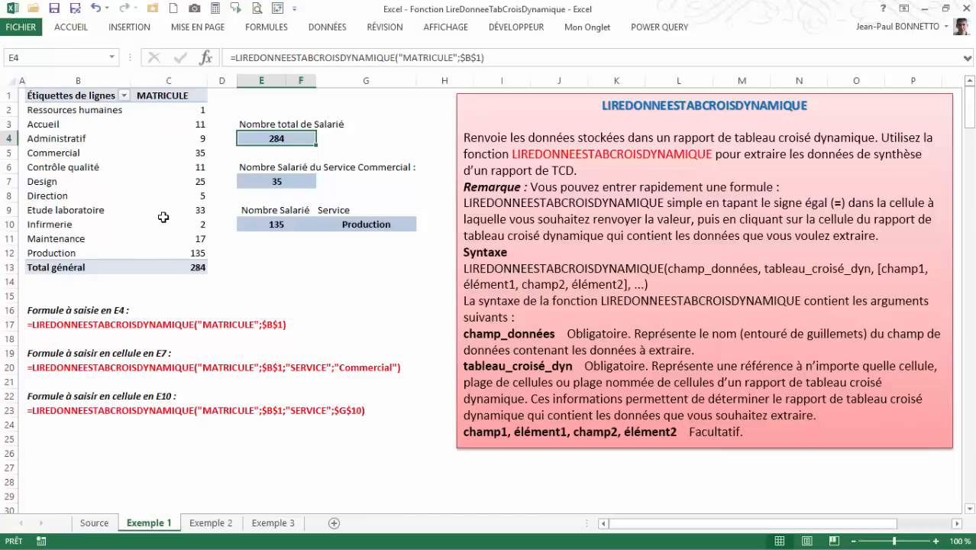
Clear the Commercial service headcount formula from cell E7 and locate that service's count in the pivot table.
click(280, 183)
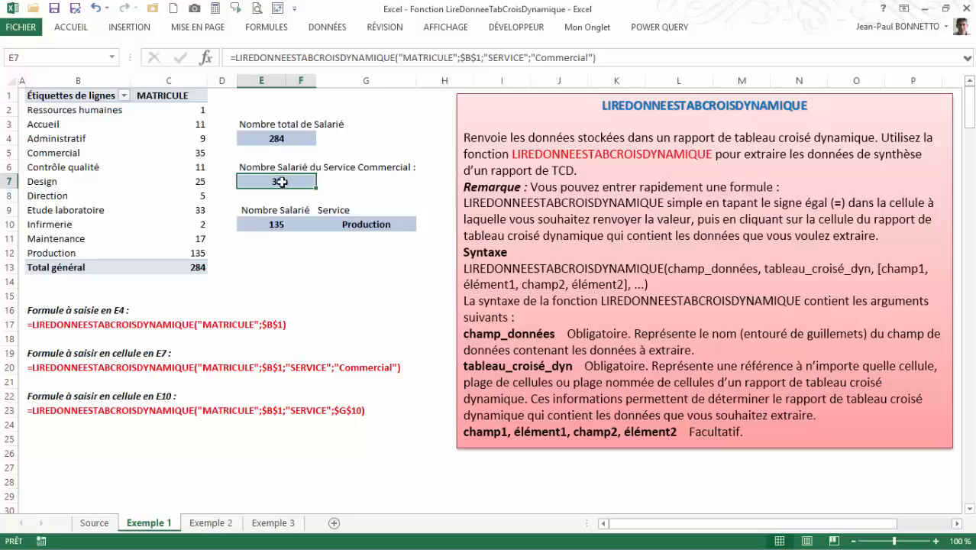
key(Delete)
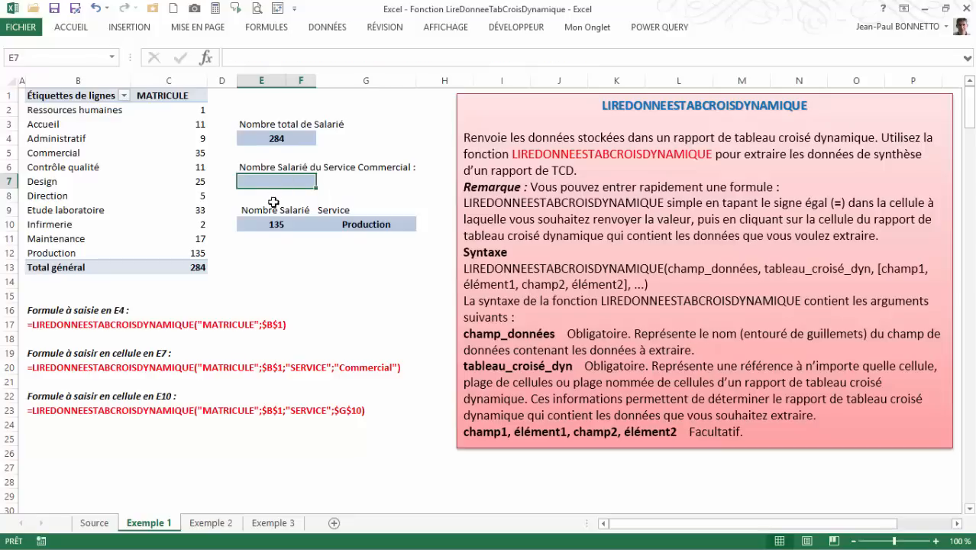
click(347, 195)
click(268, 179)
mouse_move(196, 153)
click(189, 153)
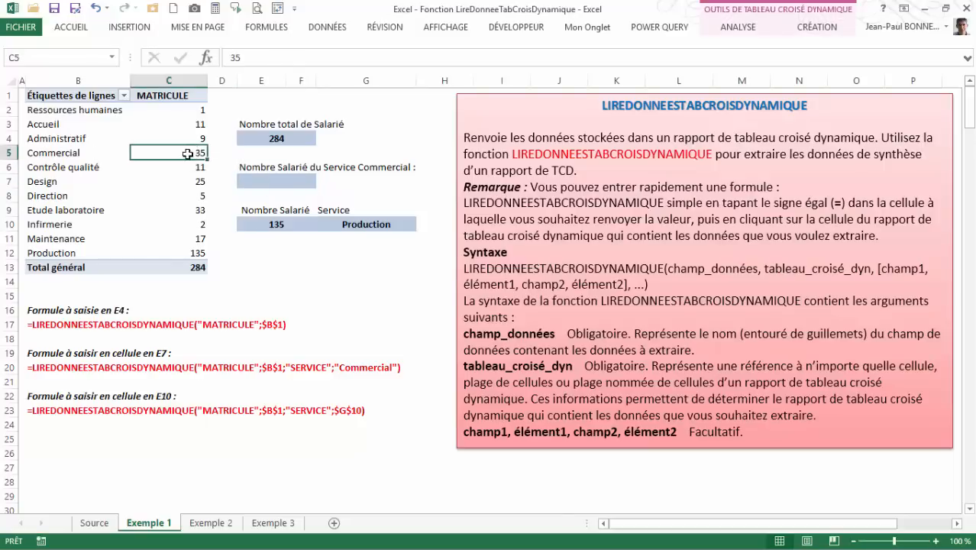
click(263, 181)
text(=)
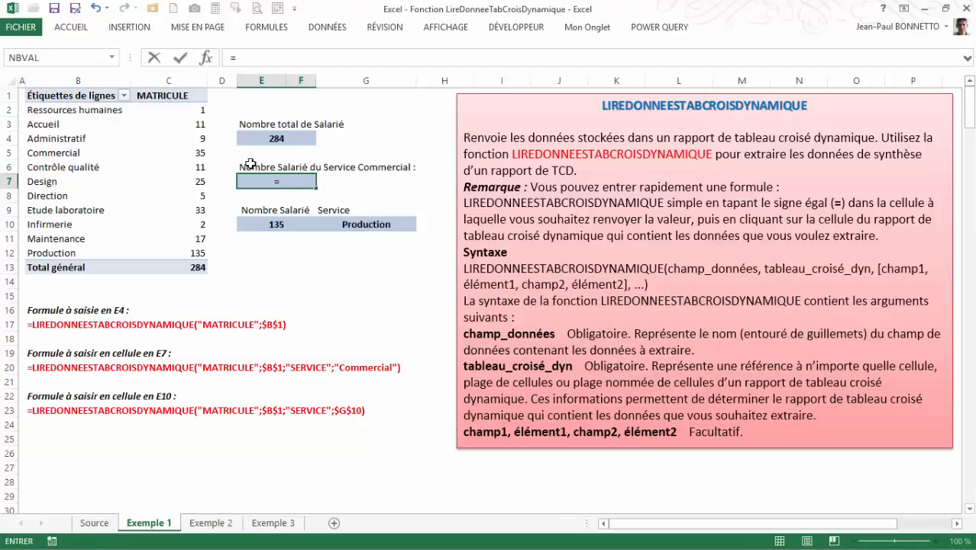
click(199, 154)
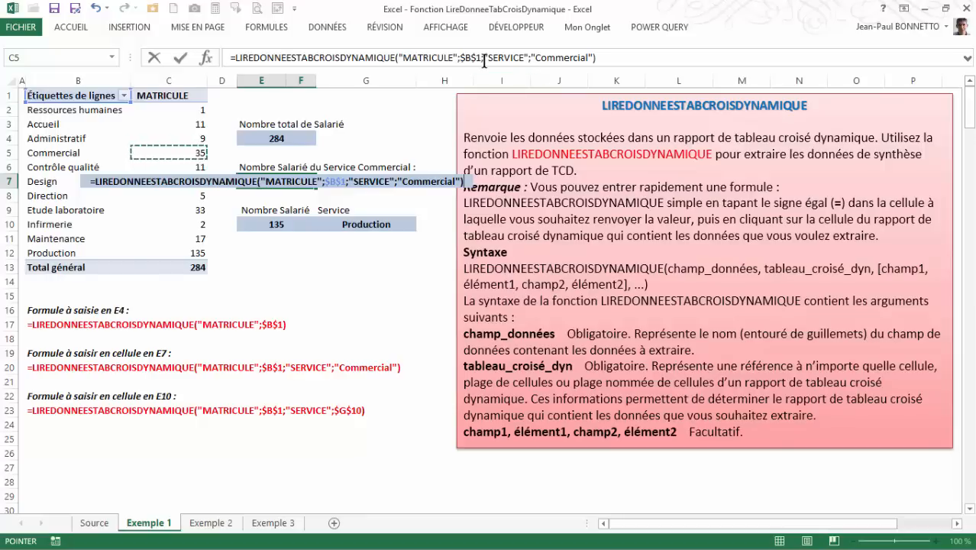
click(205, 55)
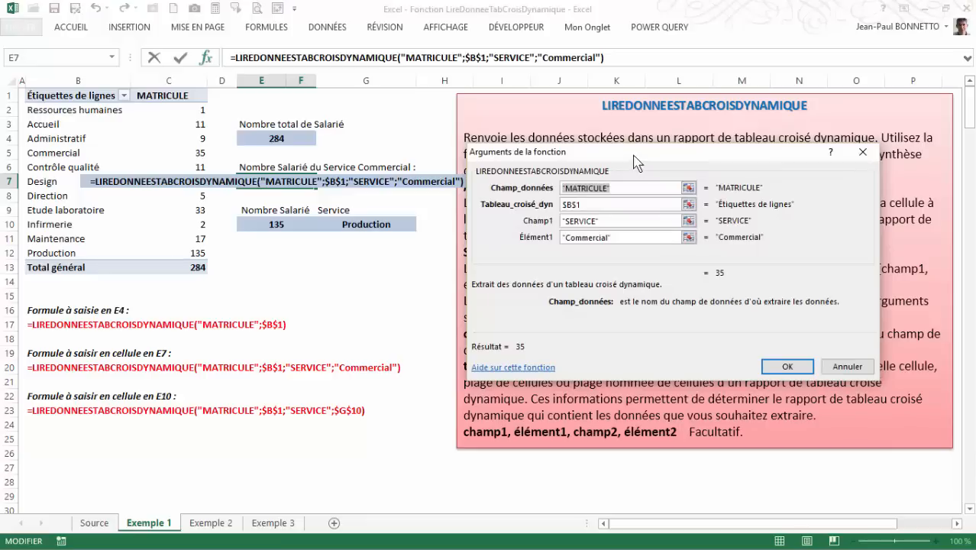
drag(633, 156, 652, 124)
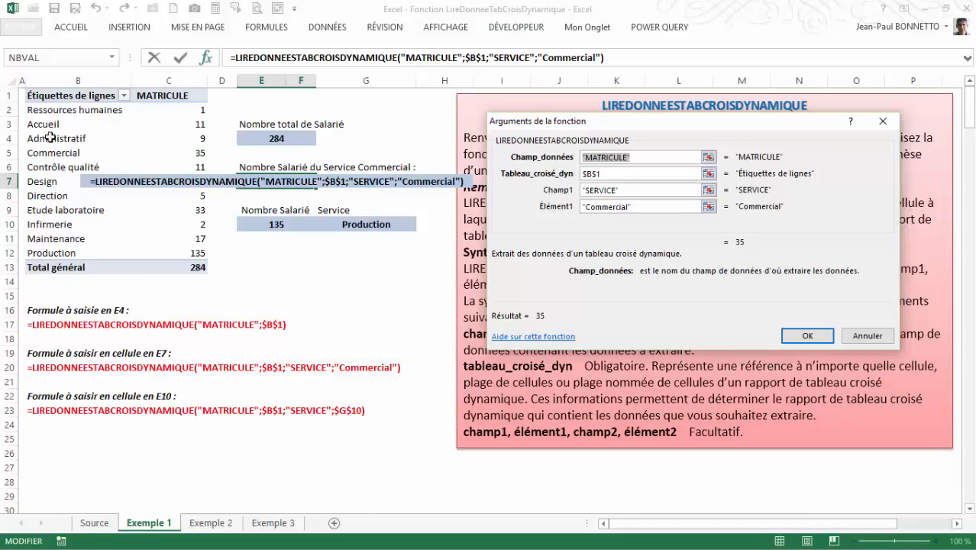
click(94, 523)
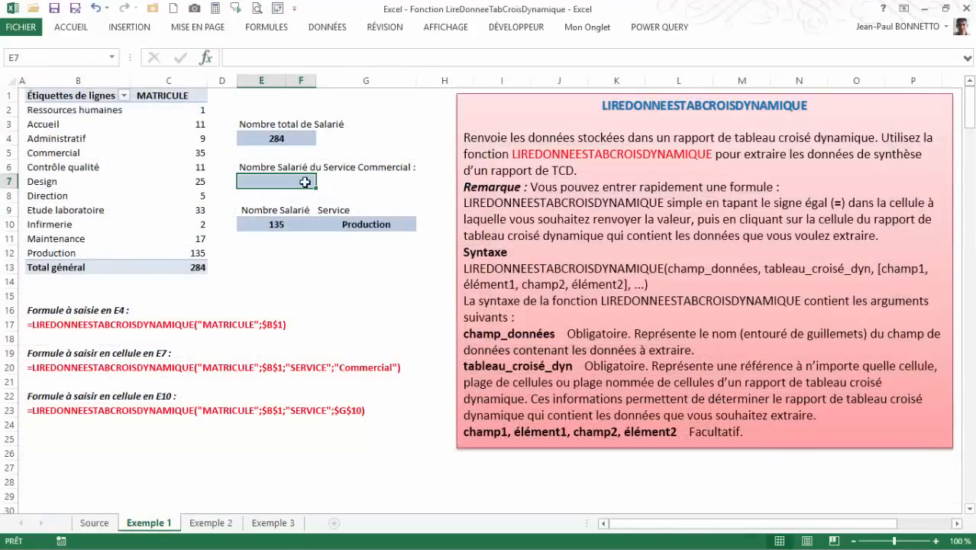
Enter =LIREDONNEESTABCROISDYNAMIQUE("MATRICULE";$B$1;"SERVICE";"Commercial") in cell E7 by referencing the Commercial count in the pivot table, and review its function arguments.
text(=)
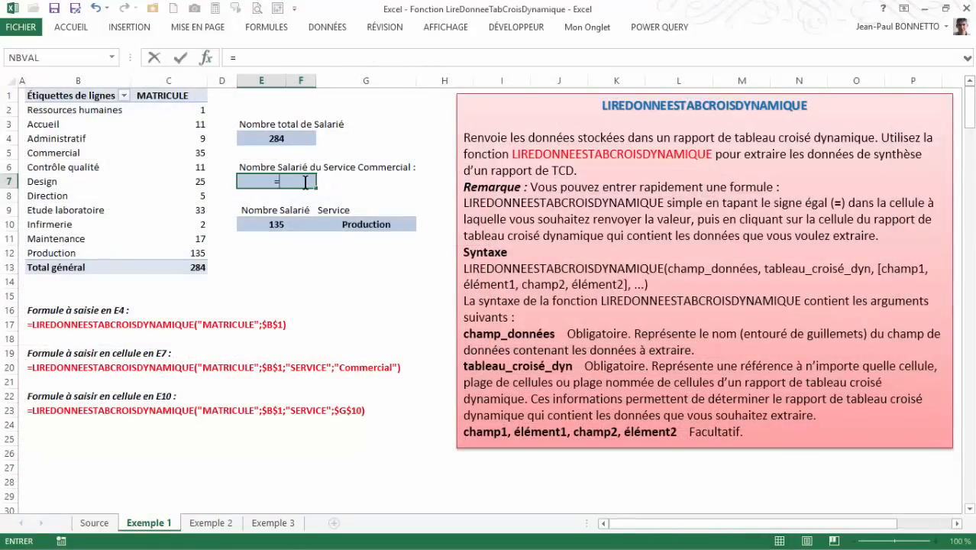
click(202, 153)
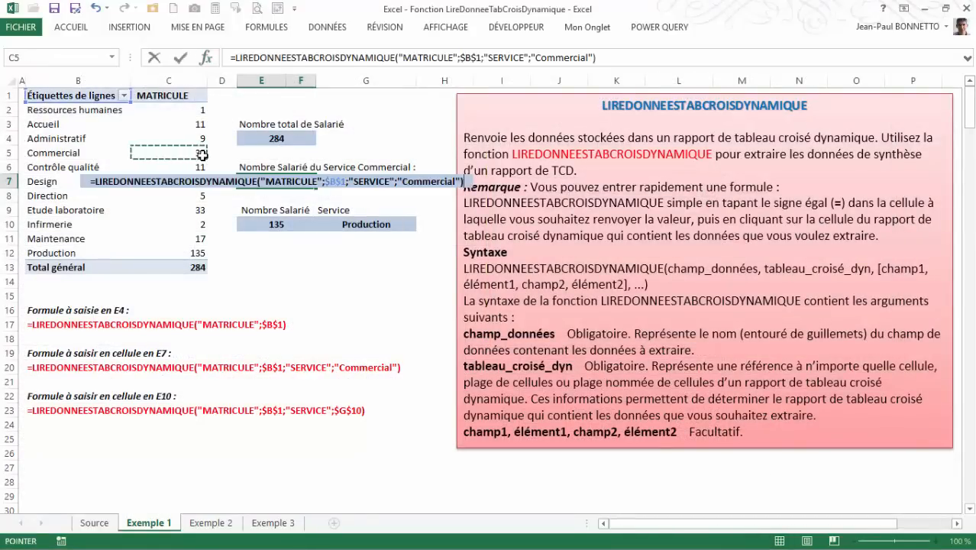
click(205, 58)
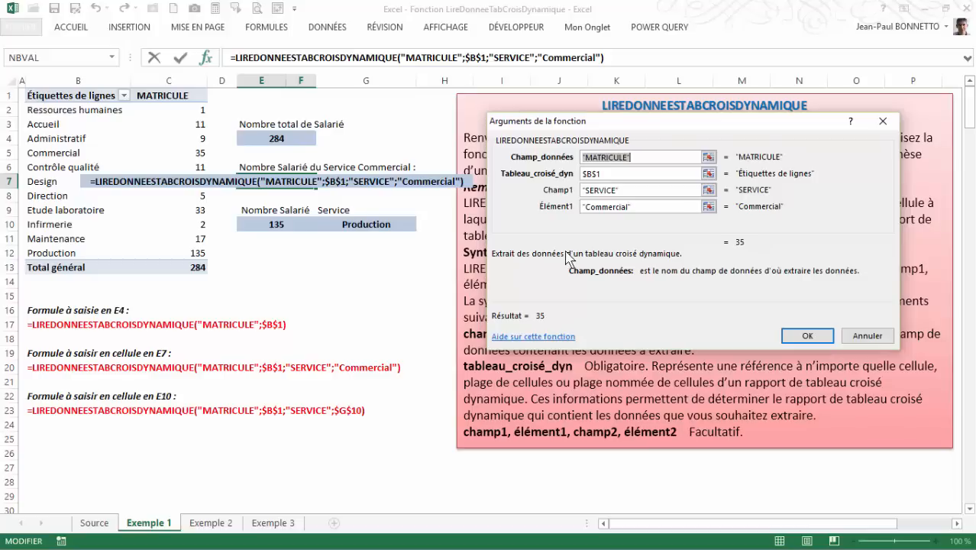
key(Return)
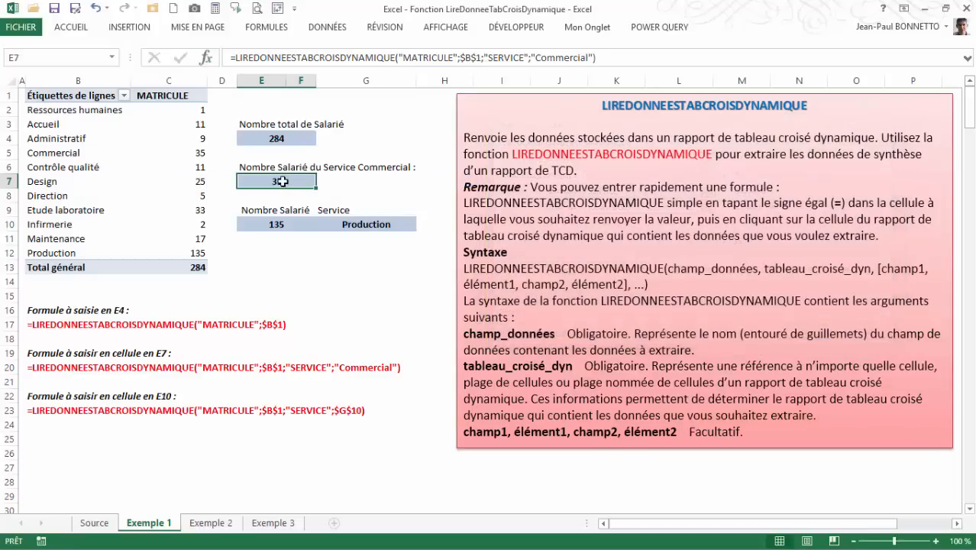
click(115, 153)
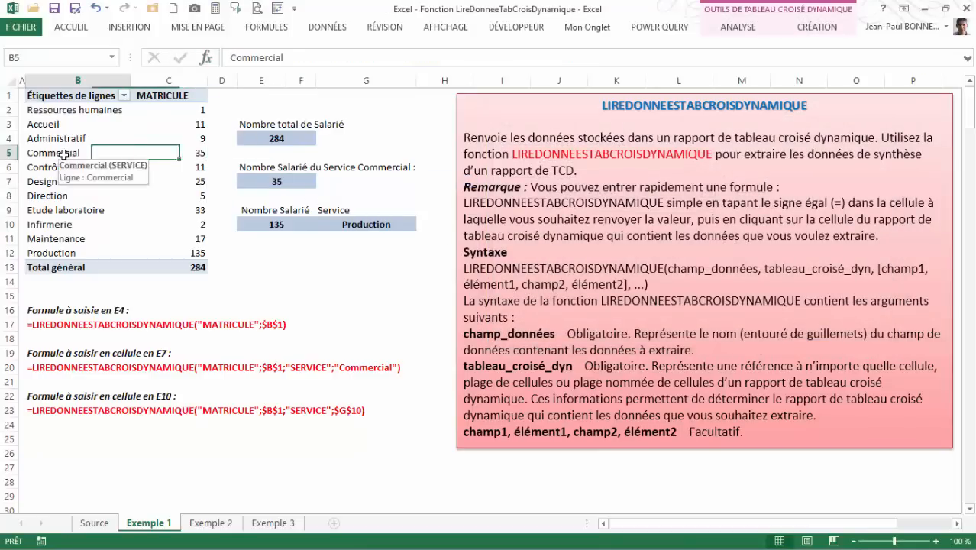
Replace the formula in E7 with a reference to the pivot table's Direction count, and review its SERVICE and "Direction" arguments.
click(269, 181)
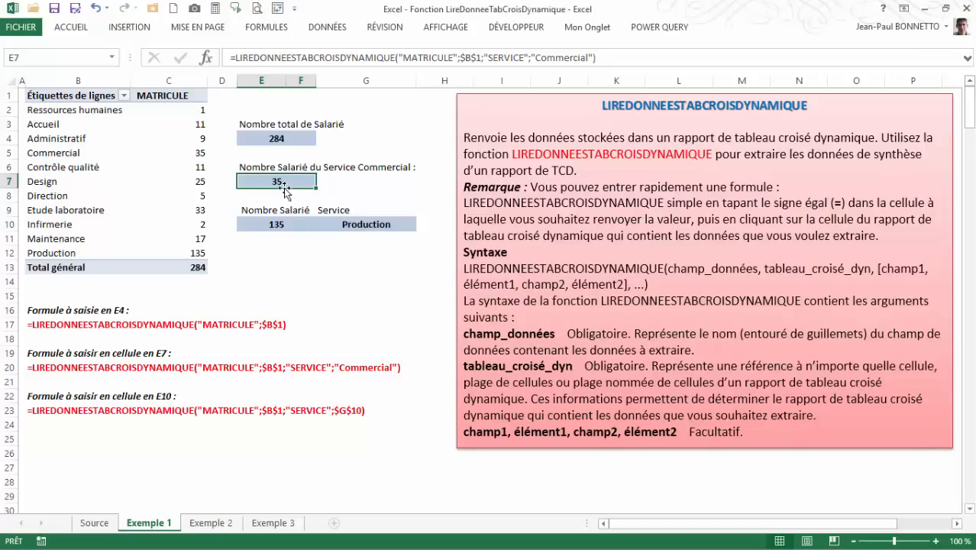
text(=)
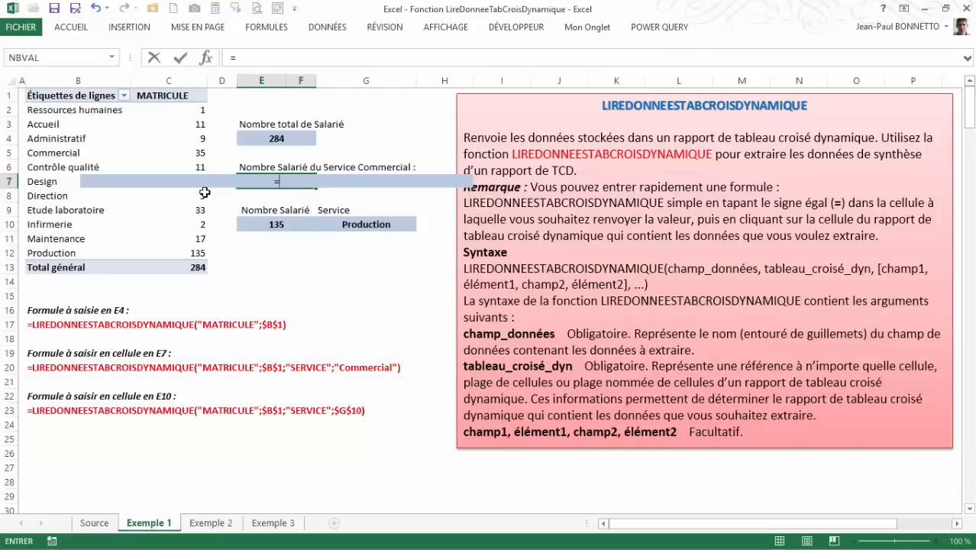
click(199, 198)
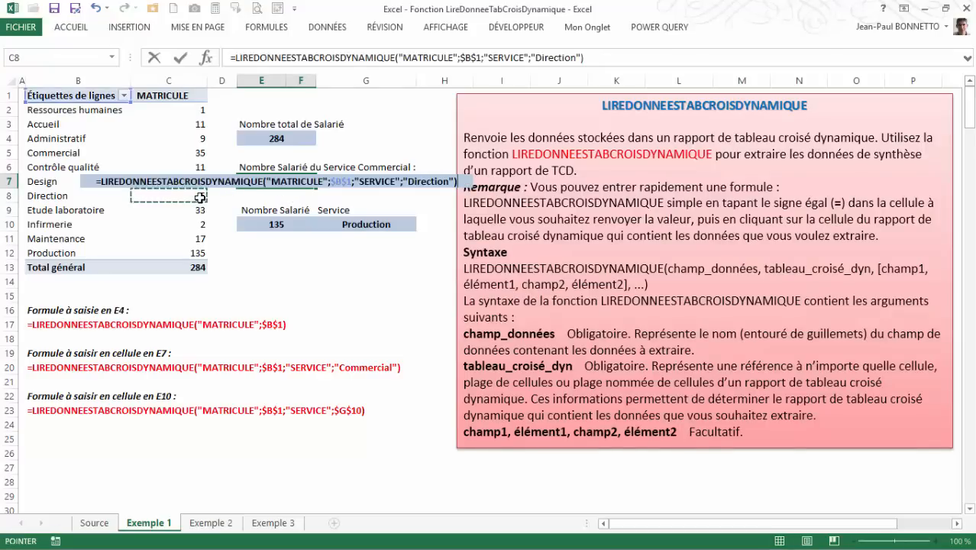
key(Return)
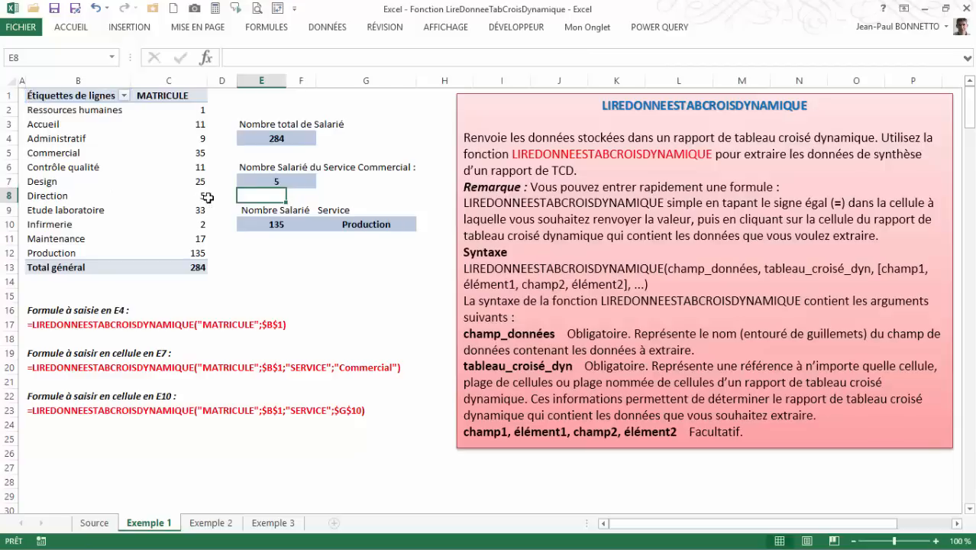
click(280, 182)
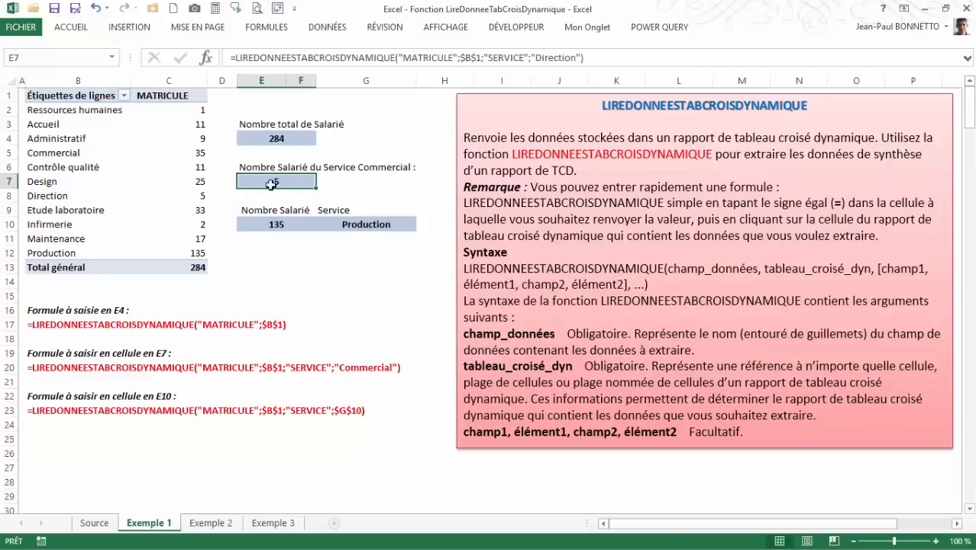
click(205, 57)
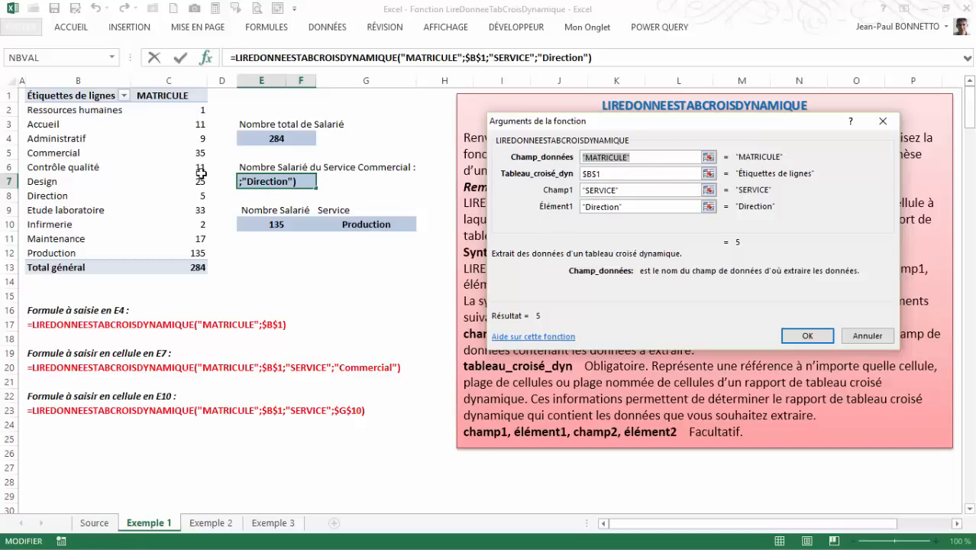
key(Return)
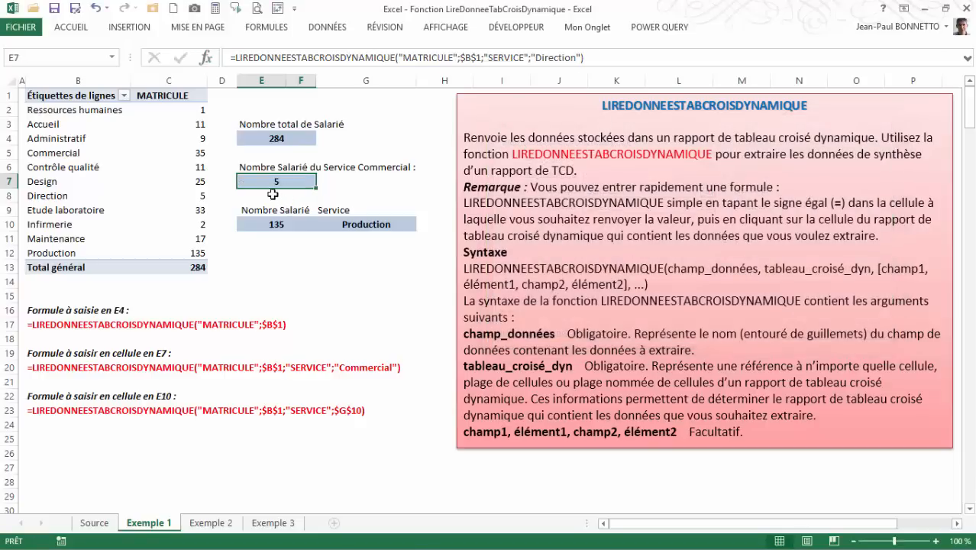
Point the formula in E7 back to the Commercial service's count in the pivot table.
text(=)
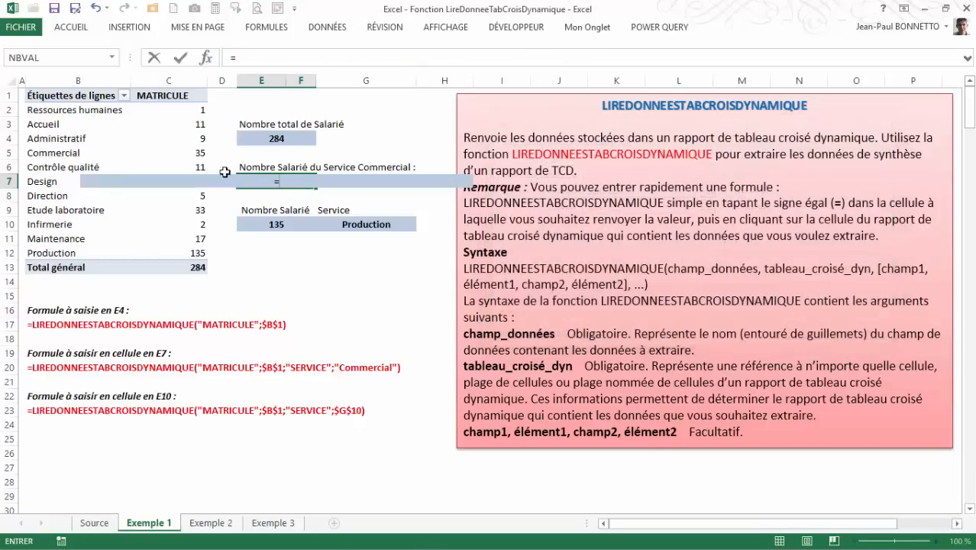
click(202, 154)
key(Return)
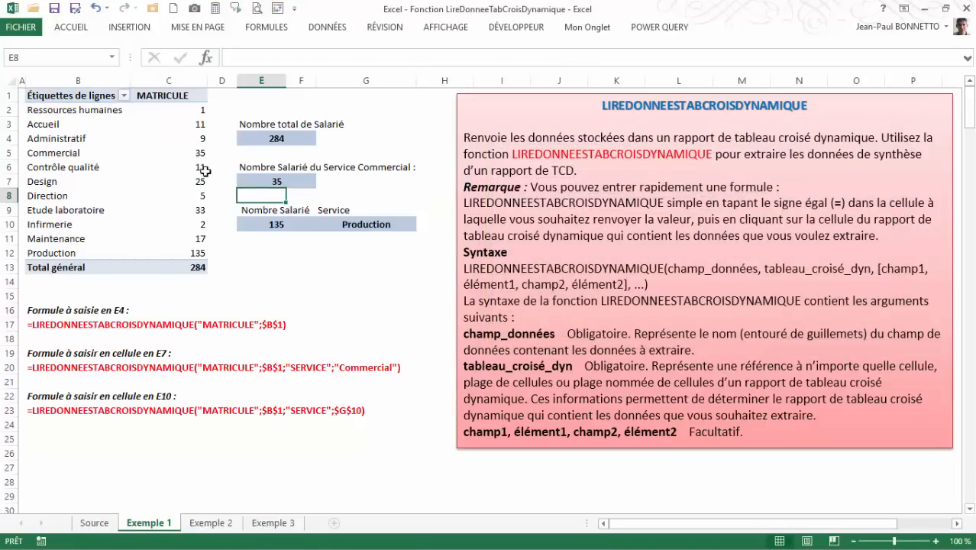
Check the headcount formula in E10, and switch the service in G10 to Contrôle qualité and then Direction.
click(276, 223)
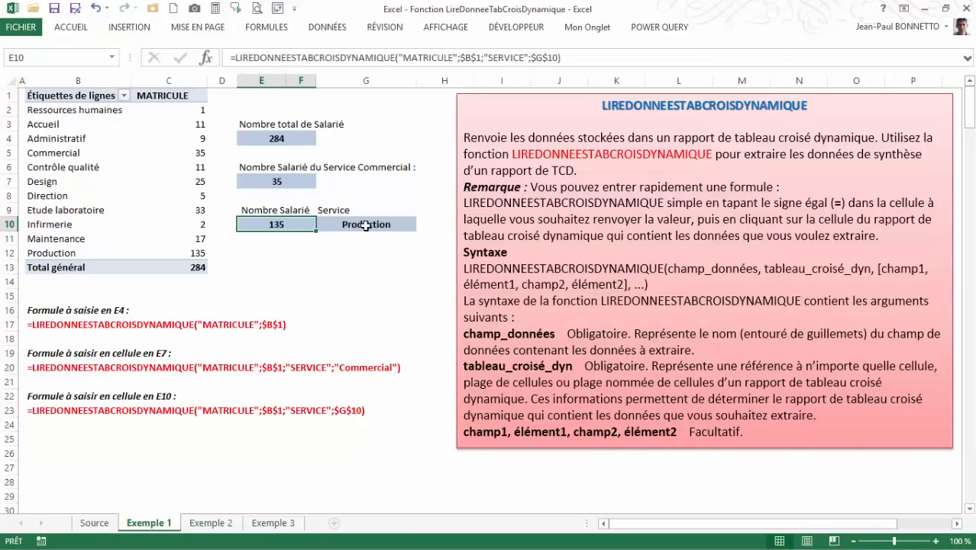
click(366, 225)
click(422, 224)
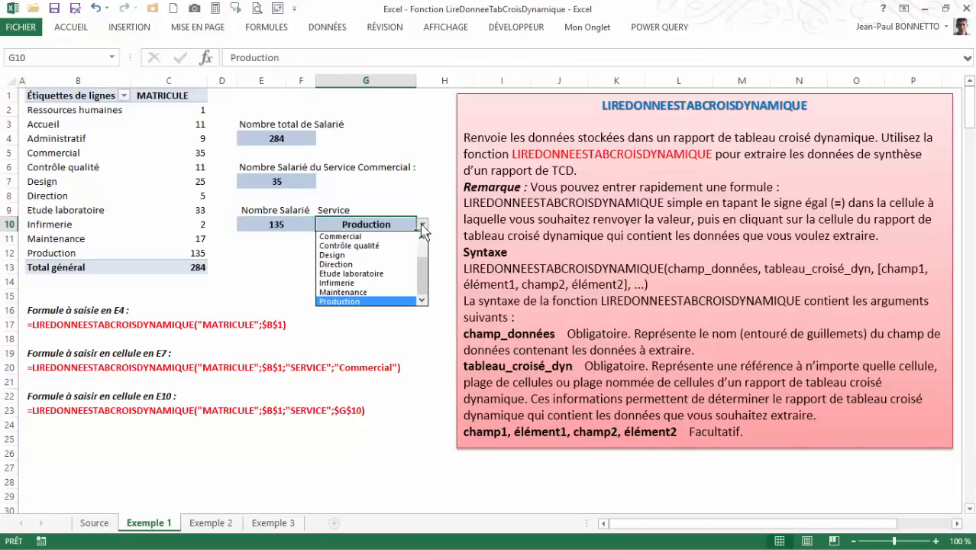
click(348, 245)
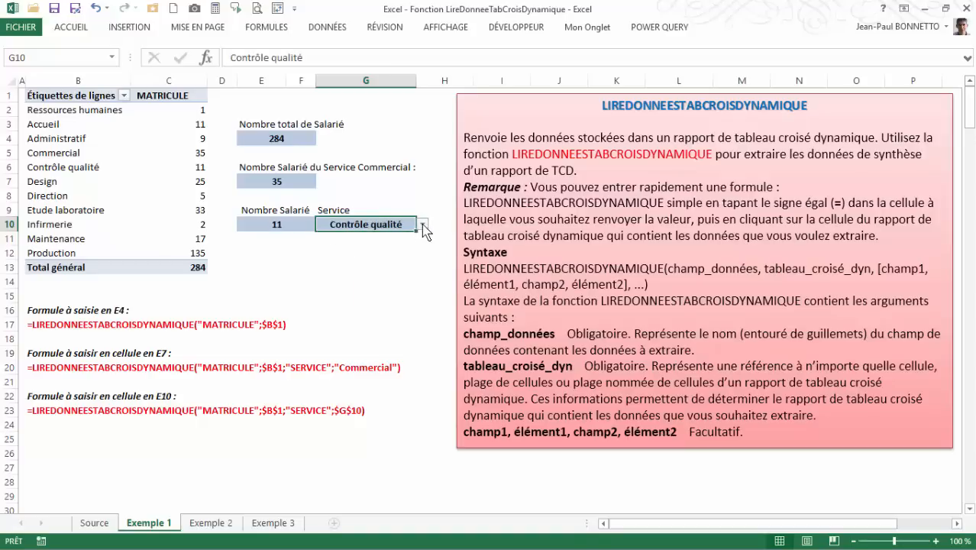
click(422, 223)
click(338, 264)
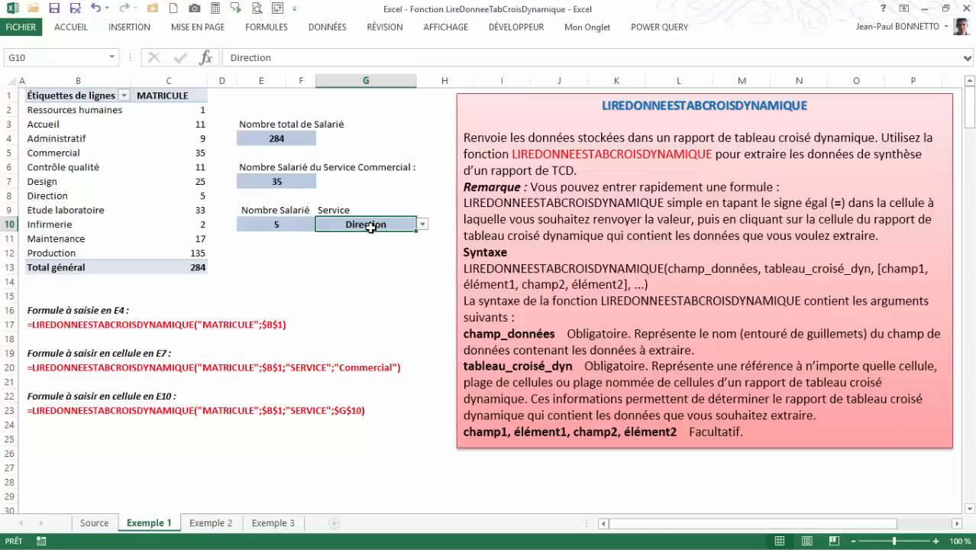
Change the service in G10 to Commercial and then back to Direction to test the headcount in E10.
click(421, 224)
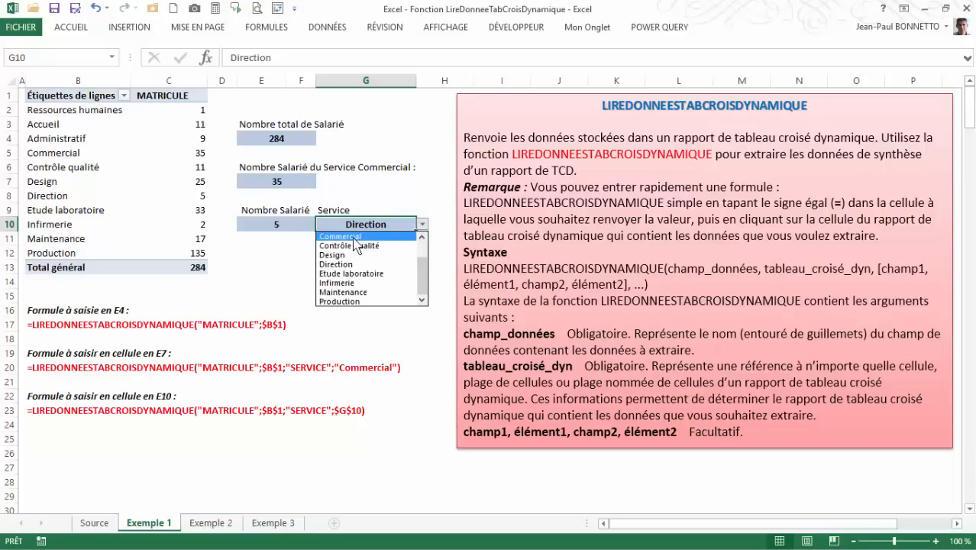
click(353, 236)
click(422, 224)
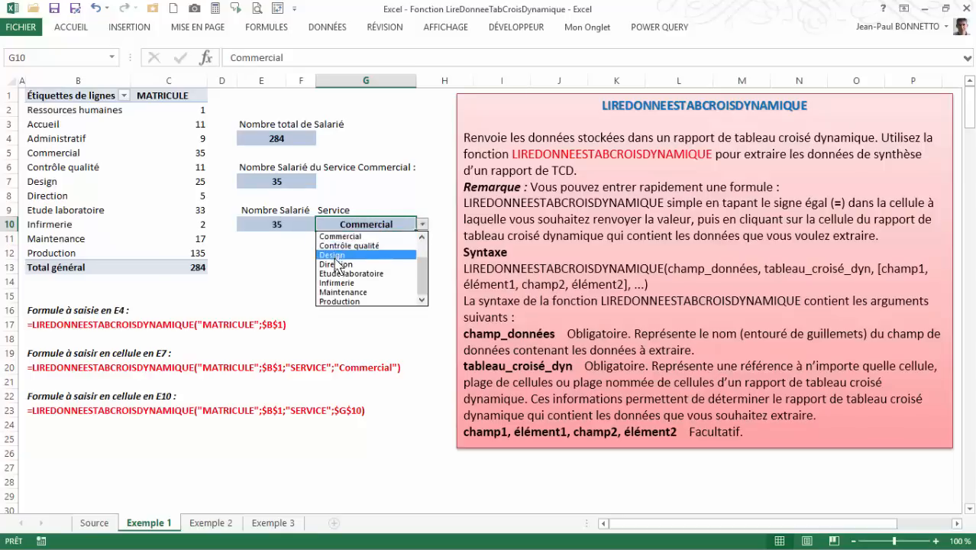
click(337, 258)
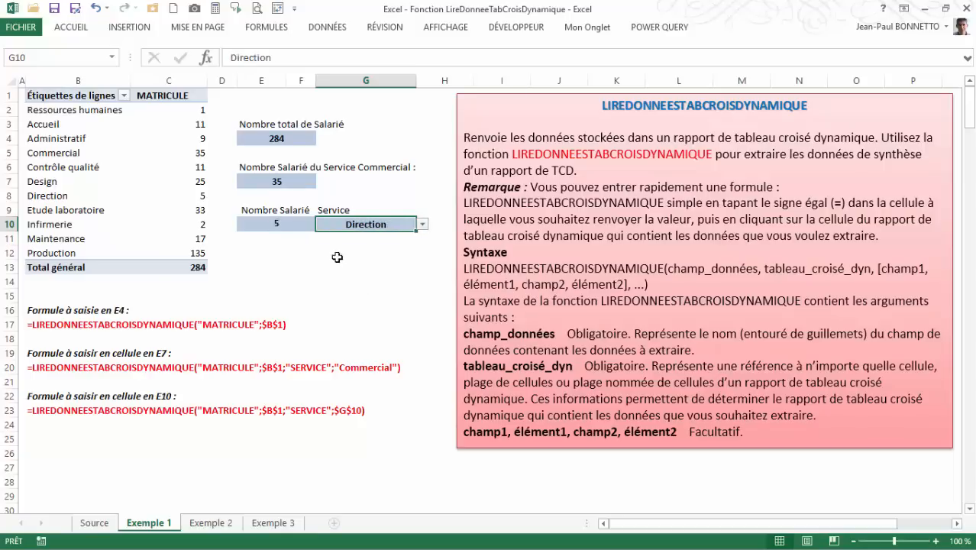
Inspect the data validation criteria and list source behind the service choices in G10.
click(328, 27)
click(658, 83)
click(683, 97)
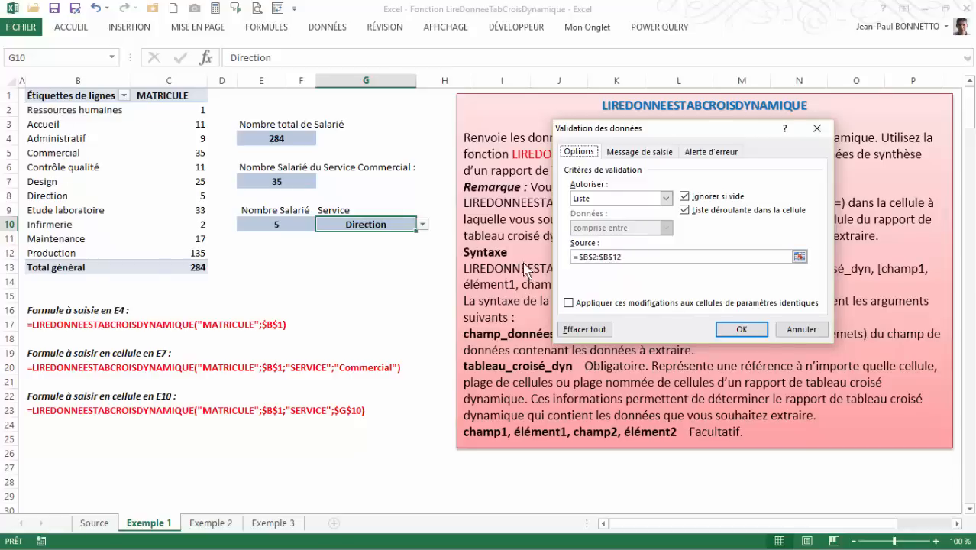
click(745, 330)
Test the validated service list in G10 by choosing Commercial and then Contrôle qualité.
click(423, 225)
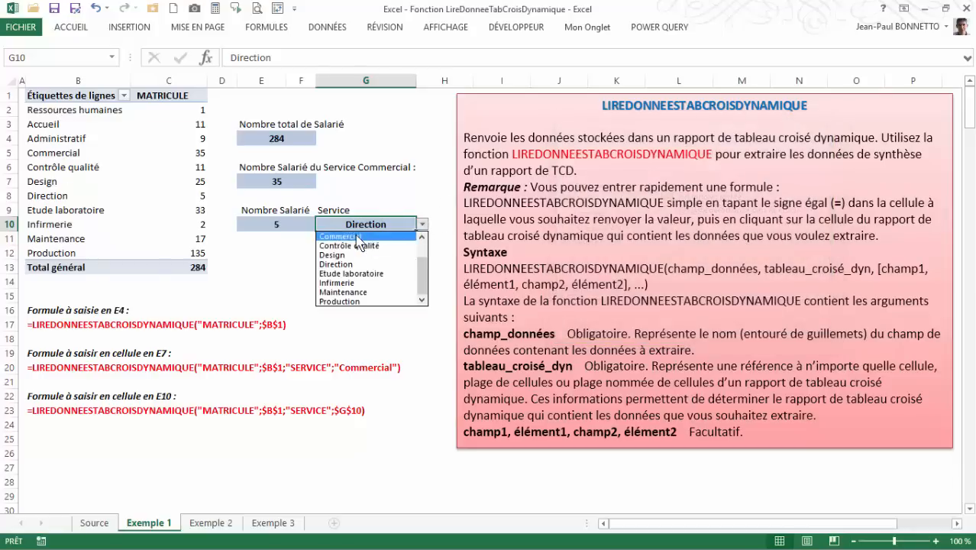
click(374, 236)
click(423, 225)
drag(423, 268, 422, 246)
click(350, 273)
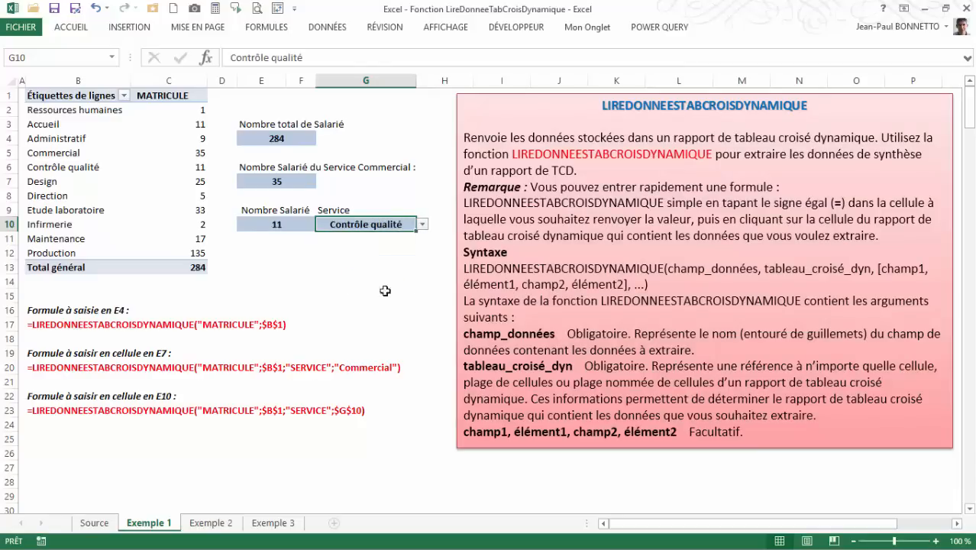
Check the headcount formula in E10 again, and set the service in G10 to Direction.
click(275, 226)
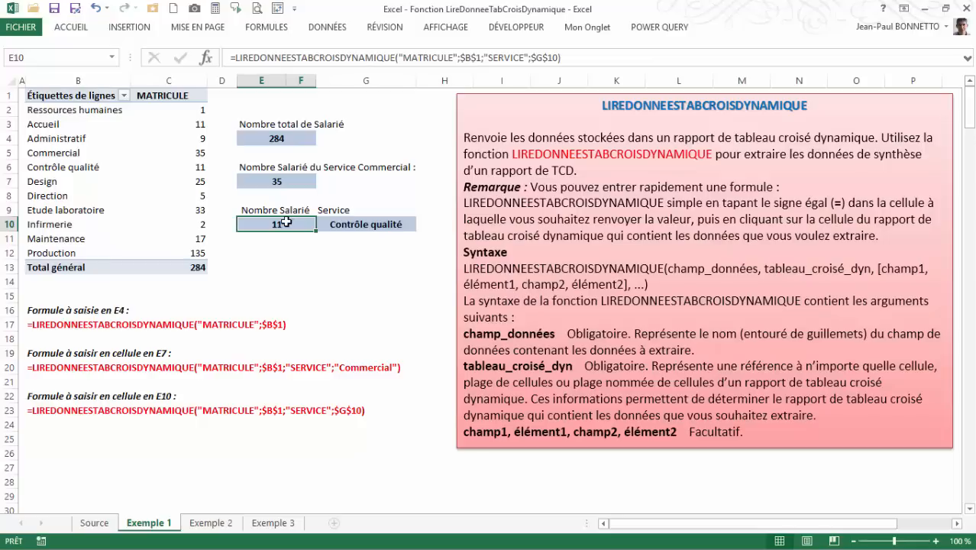
click(340, 229)
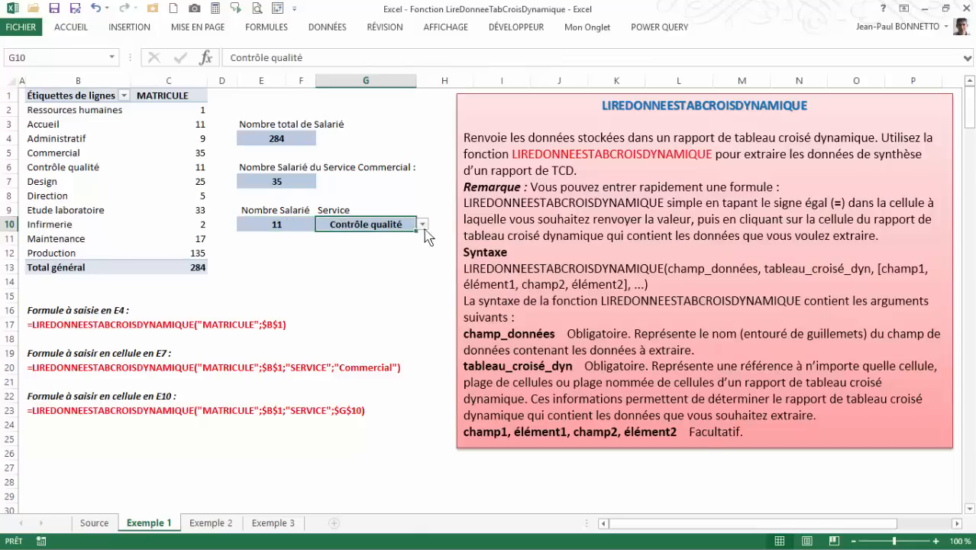
click(422, 224)
click(339, 264)
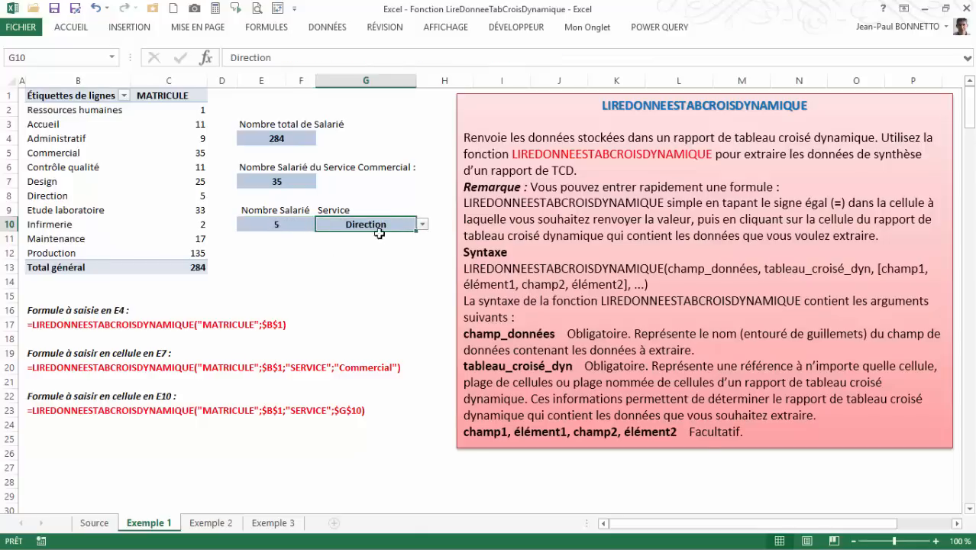
Review the function arguments of the E10 formula, including the $G$10 reference used for Élément1, and close them without changes.
click(275, 223)
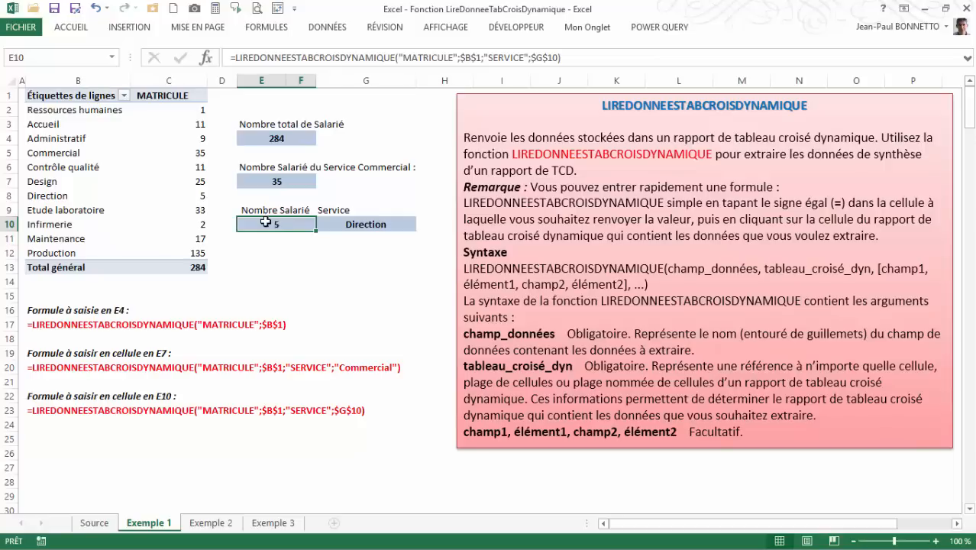
click(205, 57)
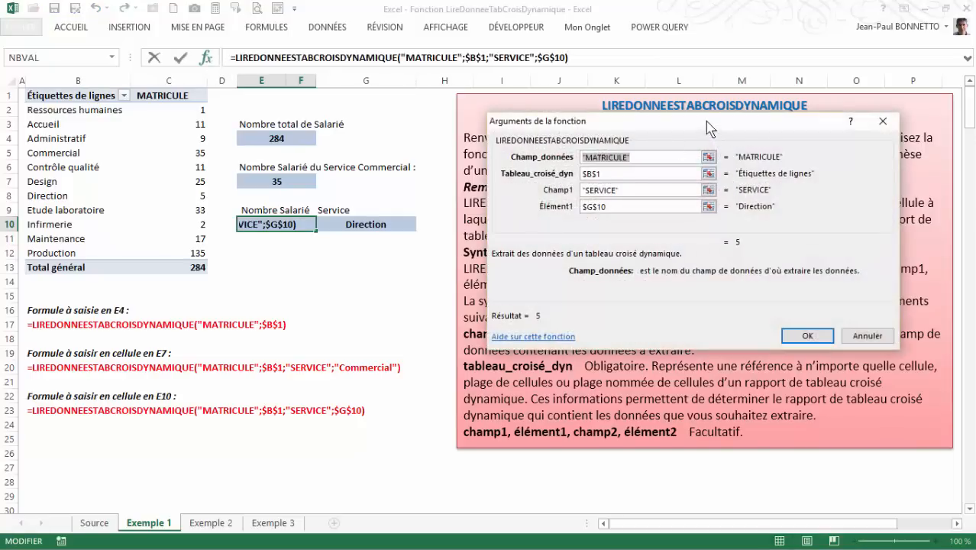
drag(708, 130, 698, 151)
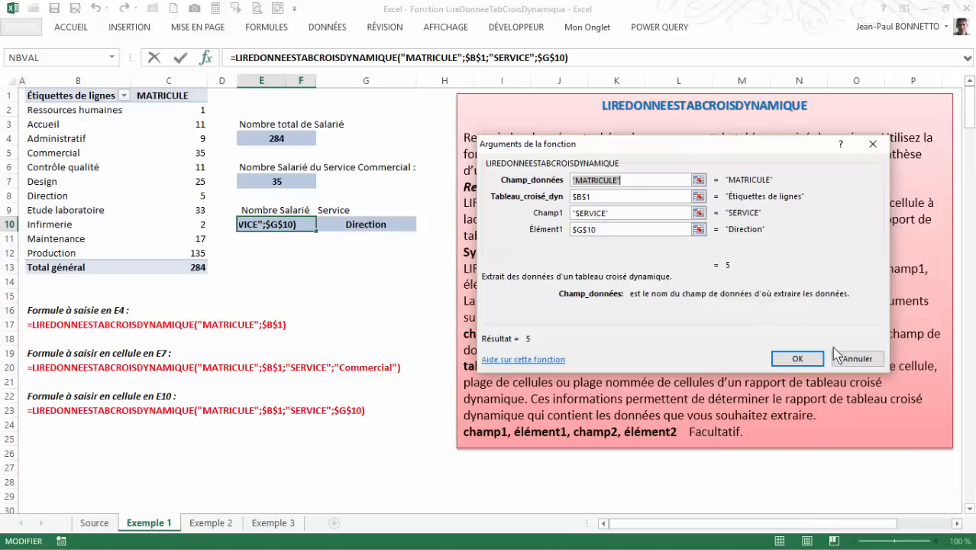
click(857, 359)
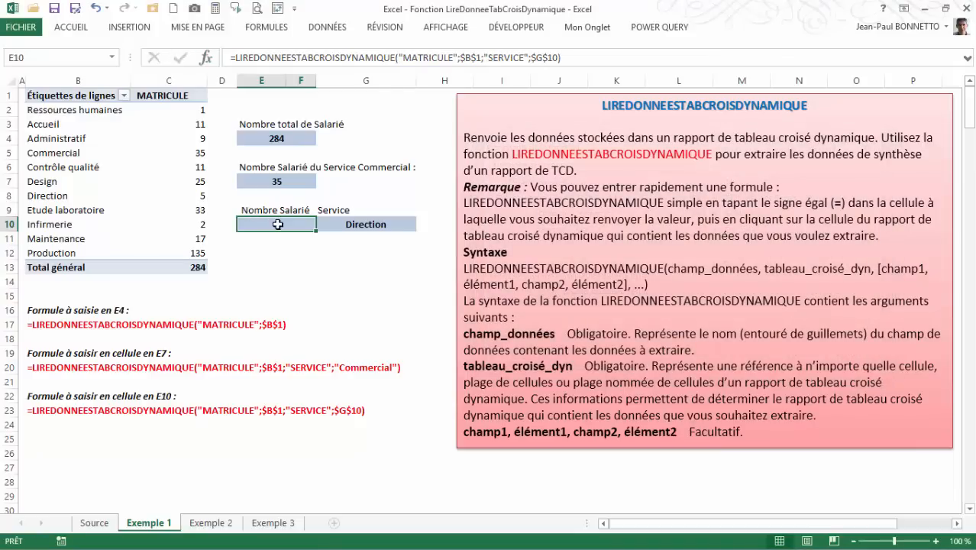
Replace the formula in E10 with =LIREDONNEESTABCROISDYNAMIQUE("MATRICULE";$B$1;"SERVICE";"Direction") by referencing the Direction count in the pivot table.
text(=)
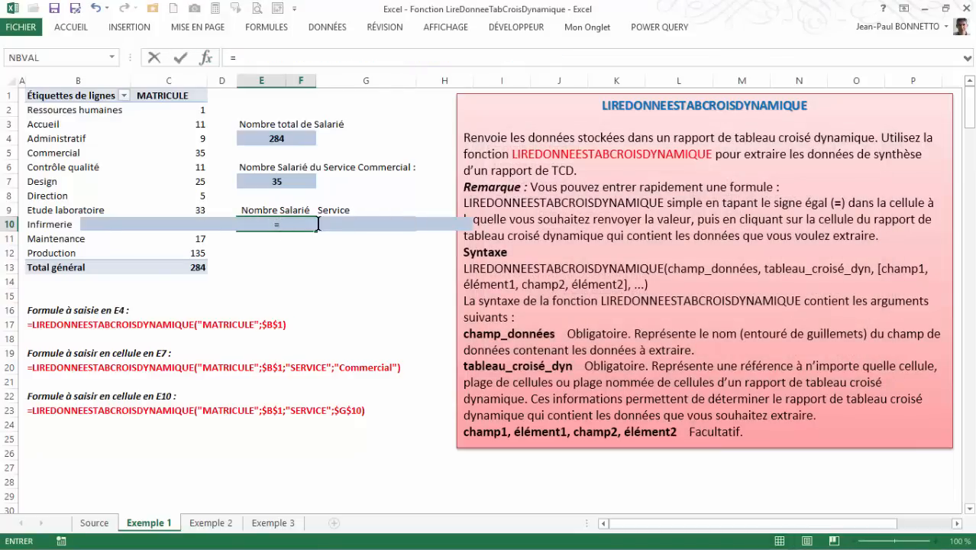
click(202, 195)
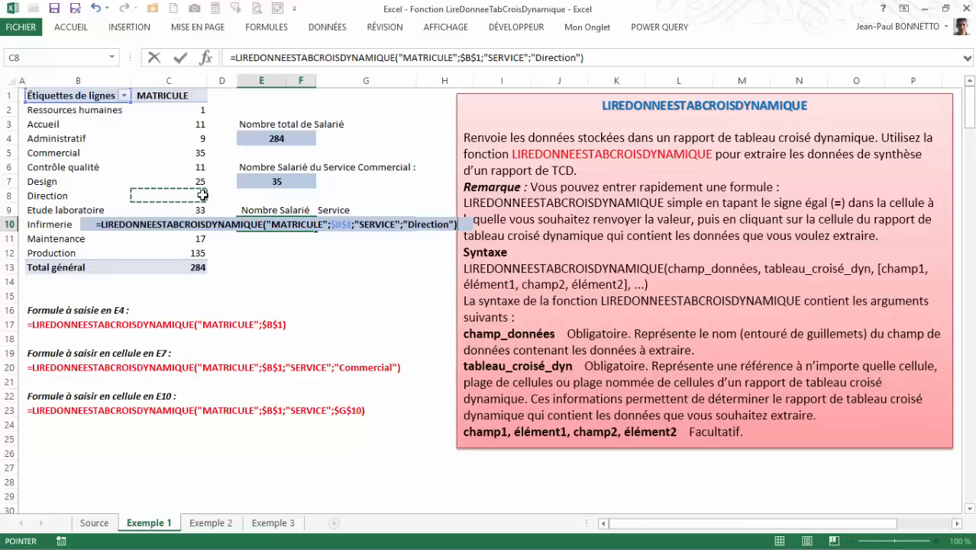
key(Return)
Test the E10 headcount against the service list in G10 by choosing Commercial, Administratif and then Etude laboratoire.
click(268, 220)
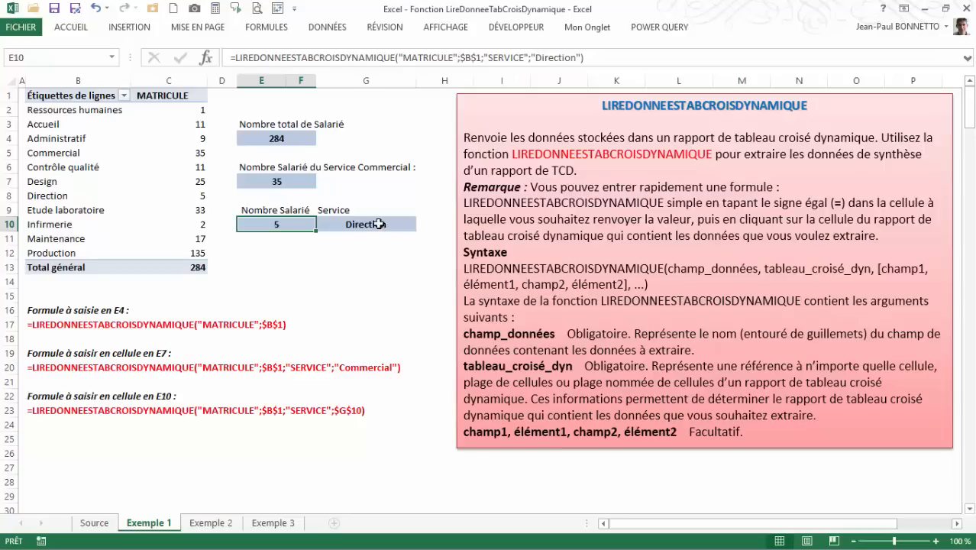
click(378, 224)
click(422, 223)
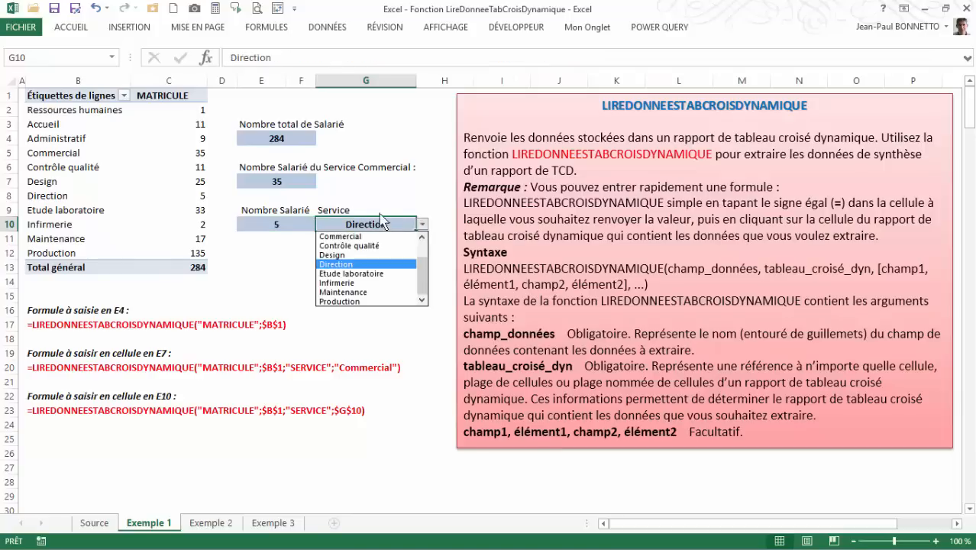
click(339, 236)
click(422, 223)
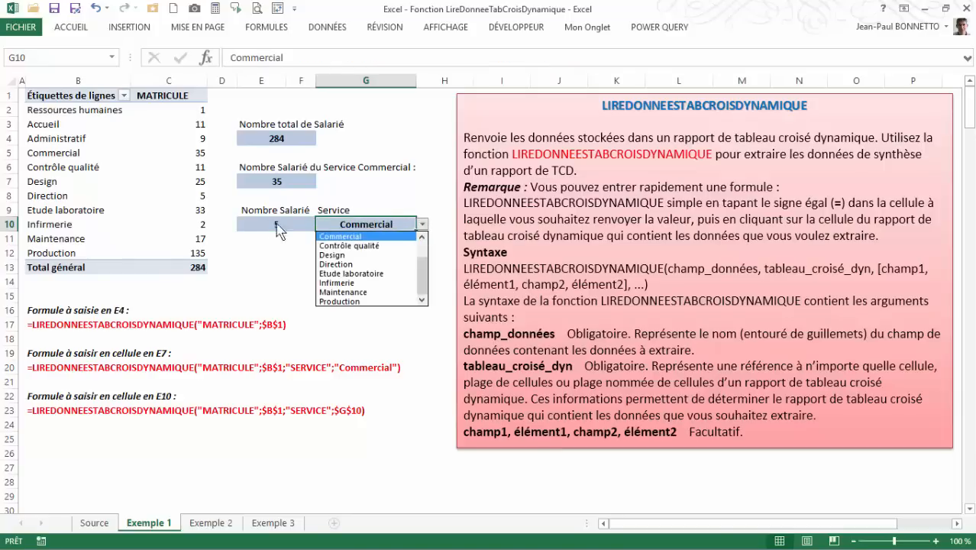
scroll(425, 279, up, 1)
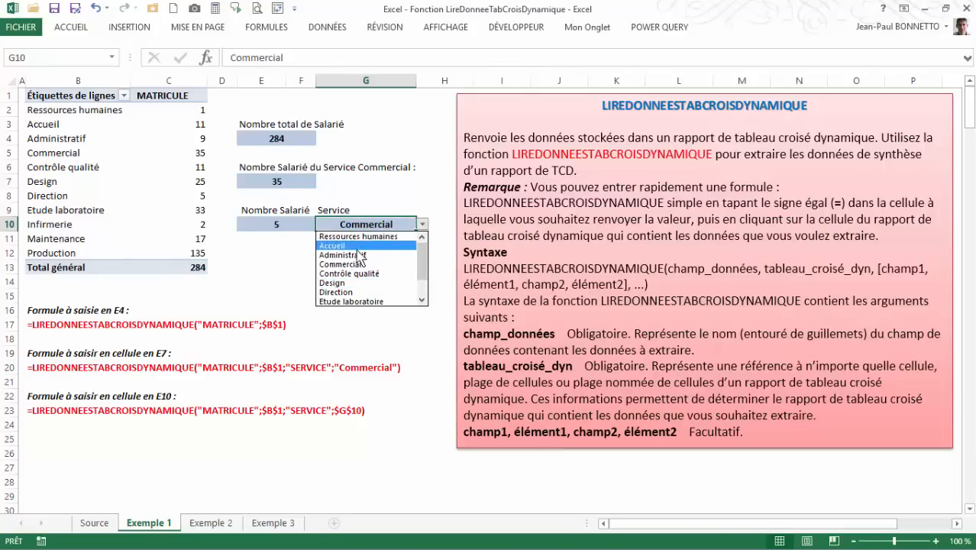
click(351, 254)
click(422, 223)
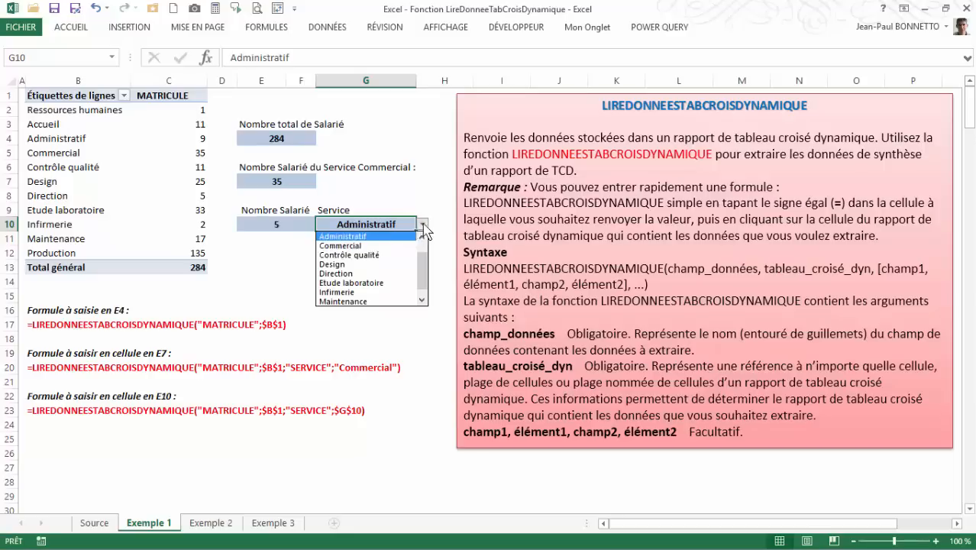
click(359, 284)
Try to replace "Direction" with =G10 as Élément1 in the function arguments of the E10 formula.
click(273, 224)
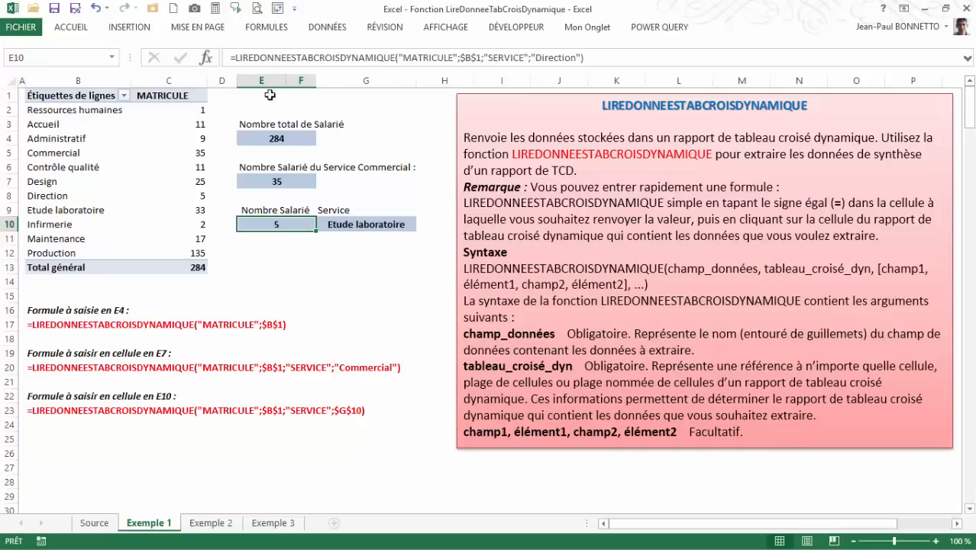
click(206, 58)
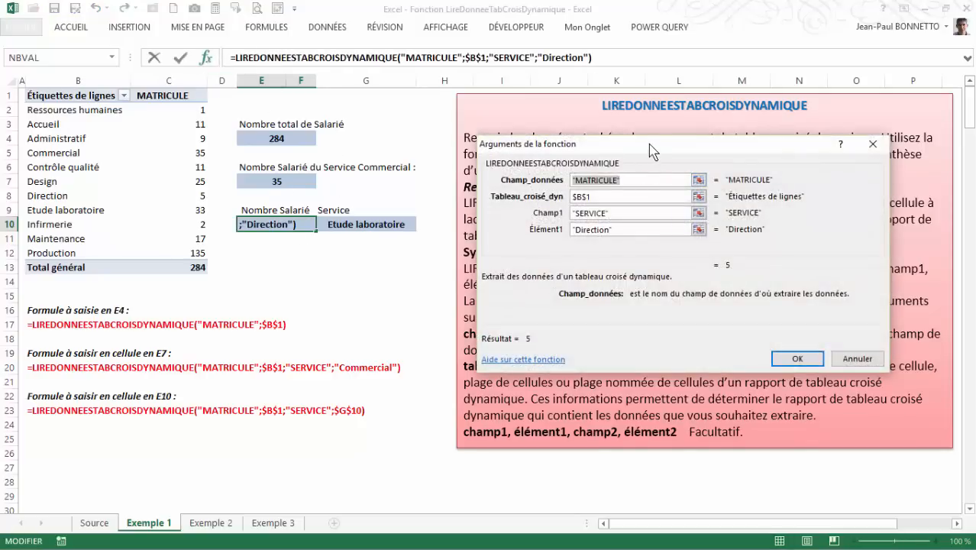
drag(651, 151, 630, 149)
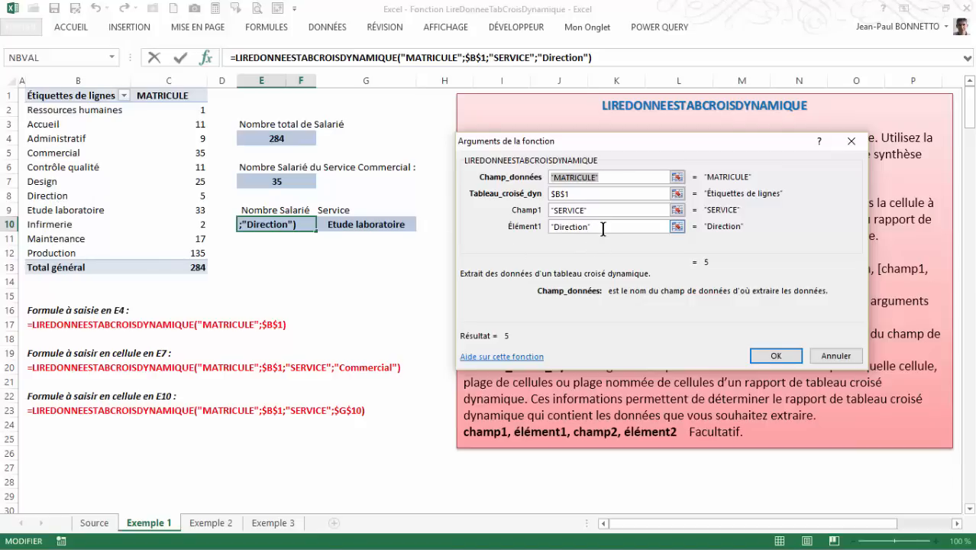
click(563, 229)
drag(599, 226, 540, 222)
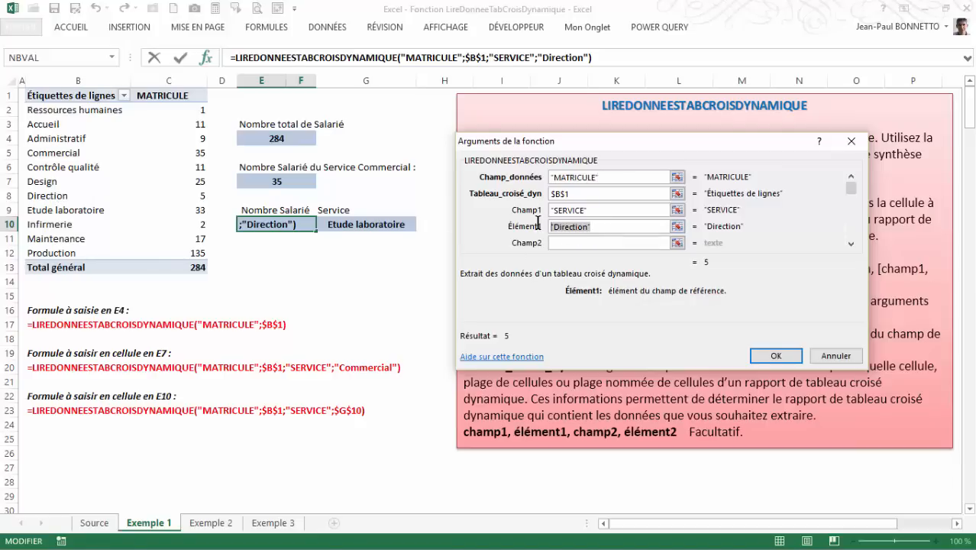
text(=)
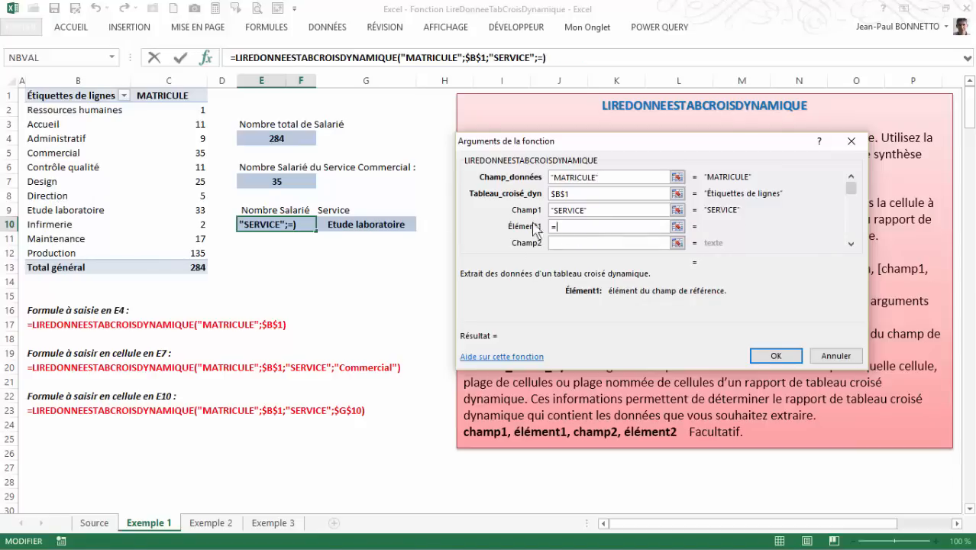
click(348, 227)
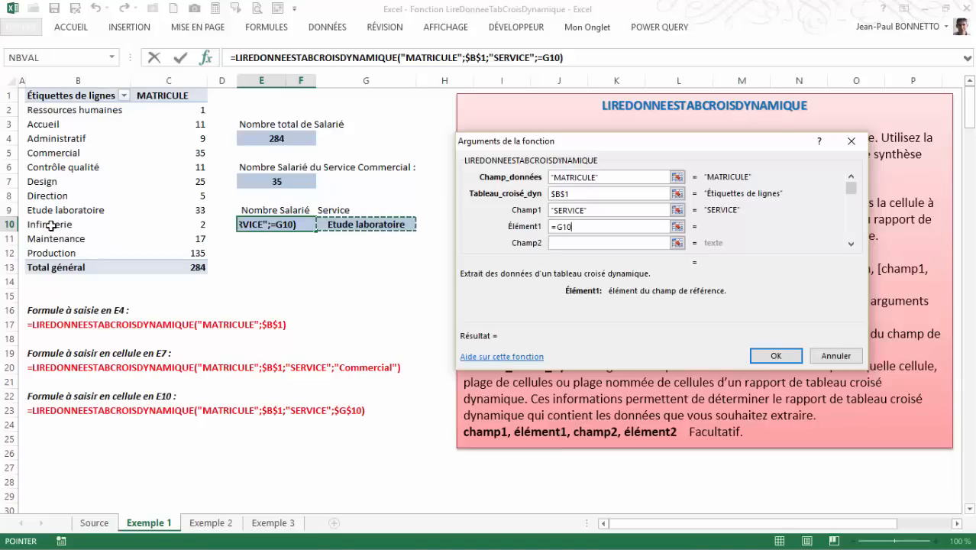
key(Return)
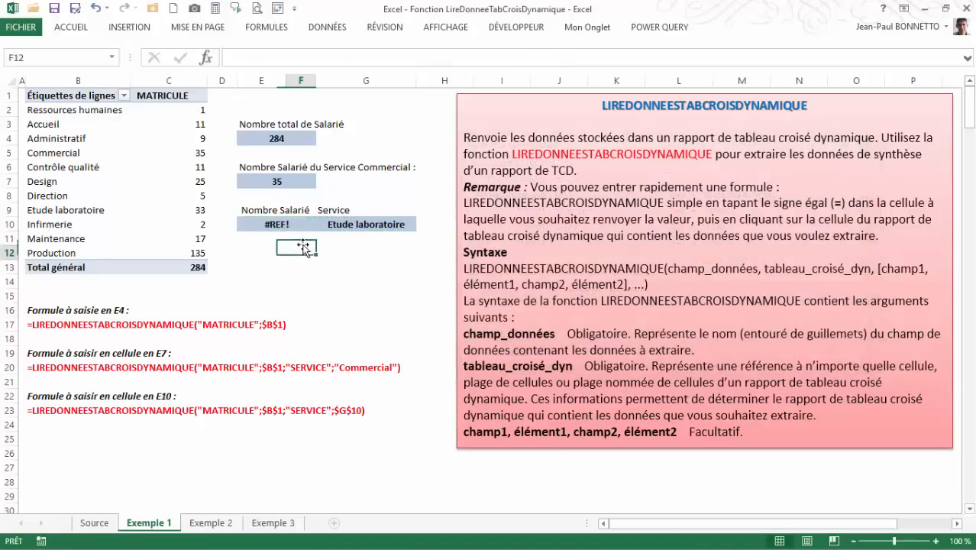
Set the service in G10 to Contrôle qualité to test the headcount formula.
click(377, 223)
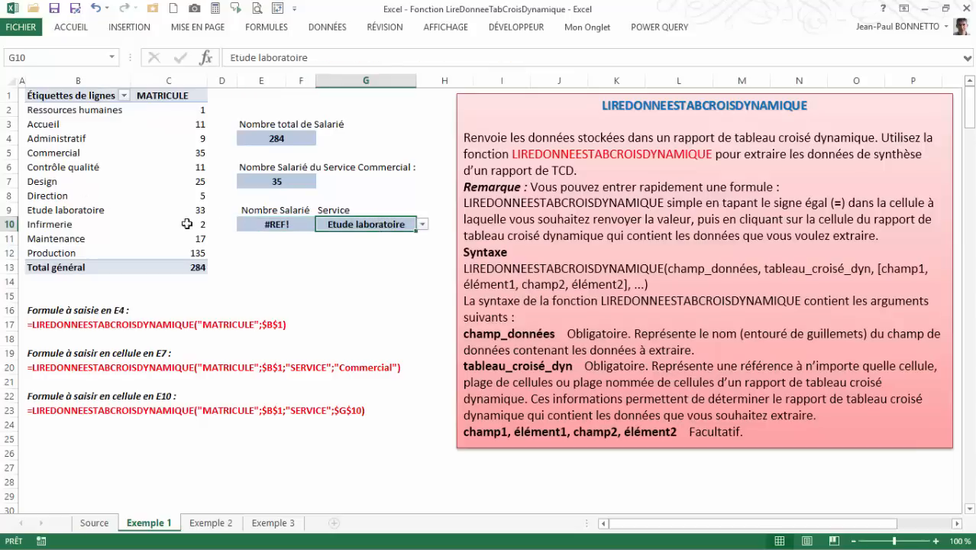
click(422, 224)
click(351, 253)
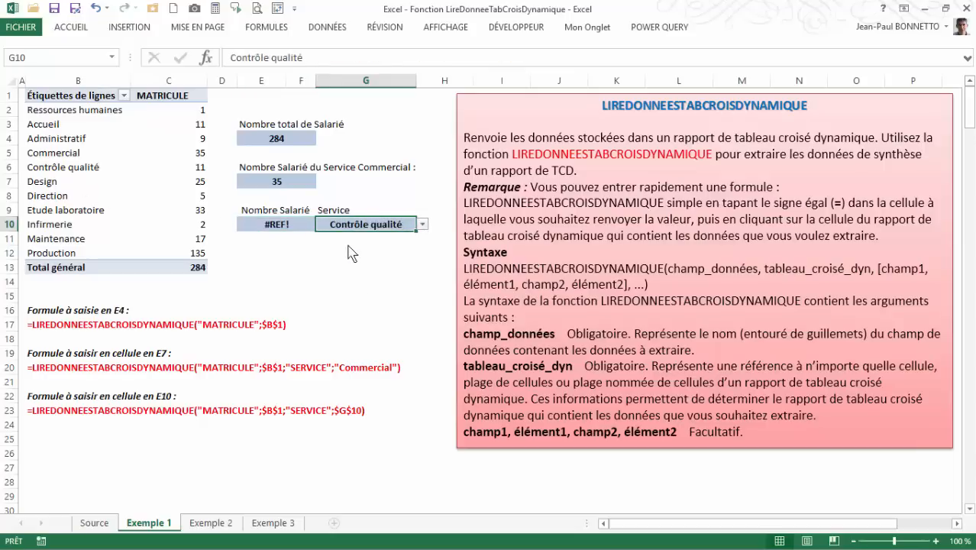
Replace Élément1 in the function arguments of the E10 formula with the absolute cell reference $G$10.
click(273, 224)
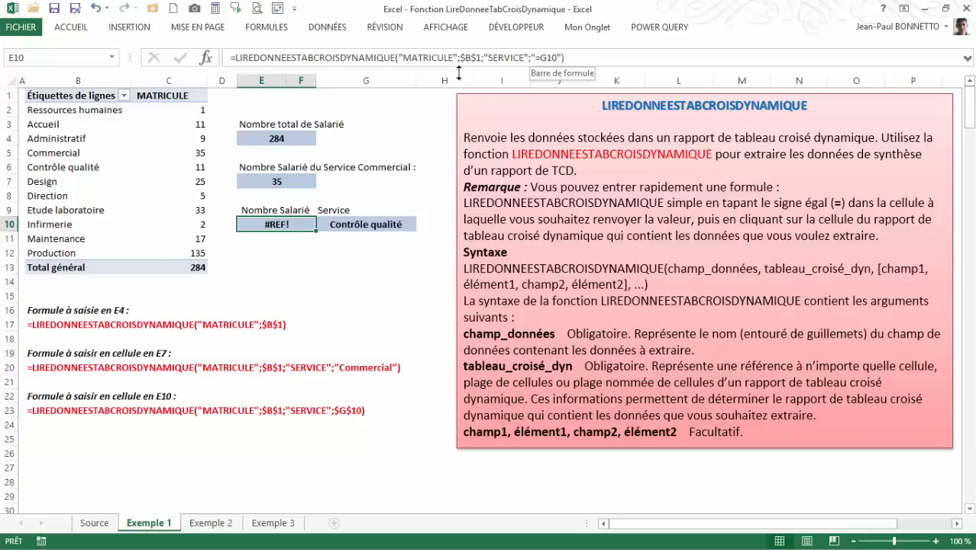
click(206, 57)
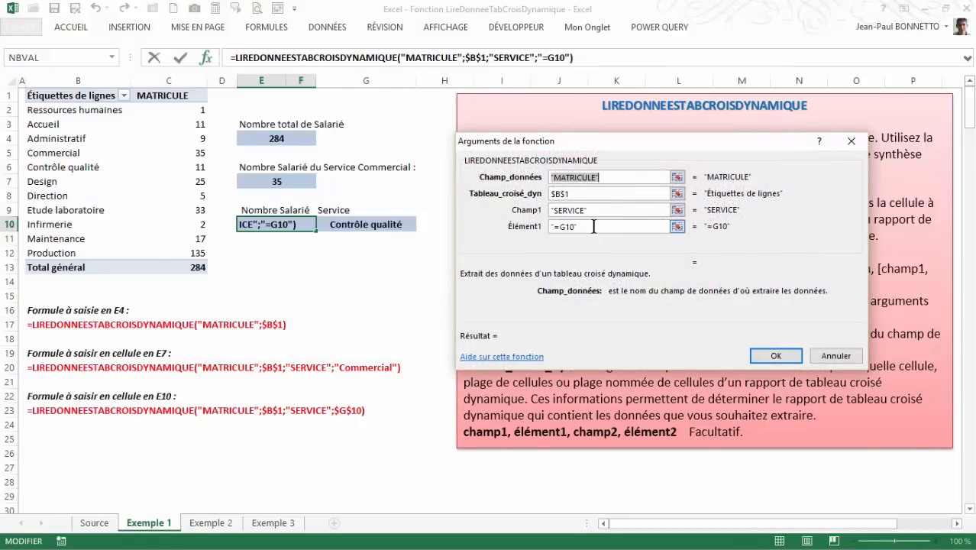
click(551, 226)
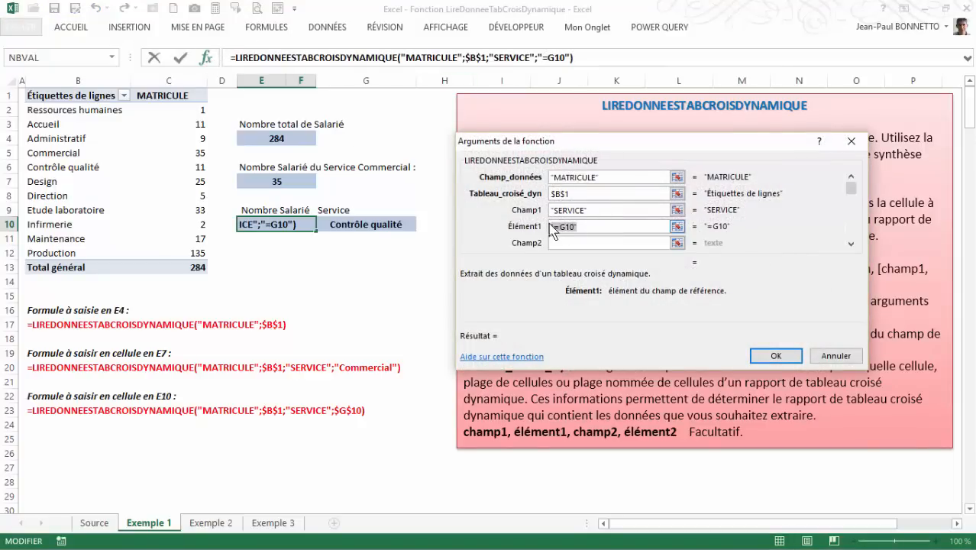
click(372, 225)
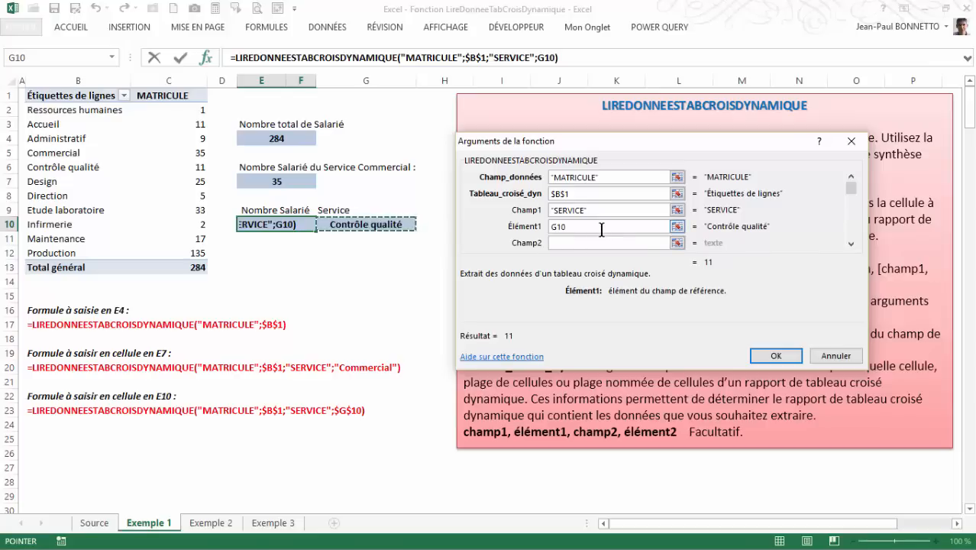
key(F4)
click(775, 356)
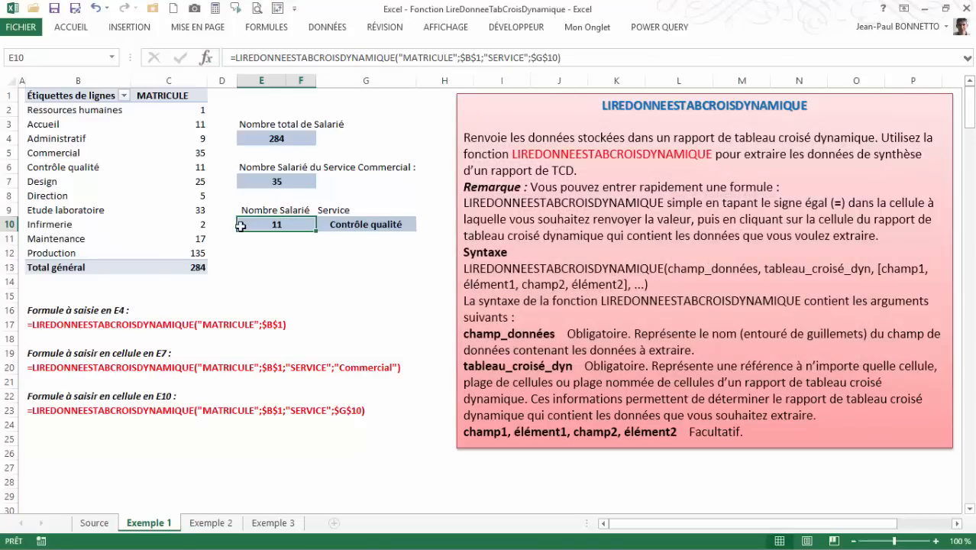
Test the E10 formula by choosing Commercial, Design, Infirmerie and finally Maintenance as the service in G10.
click(382, 224)
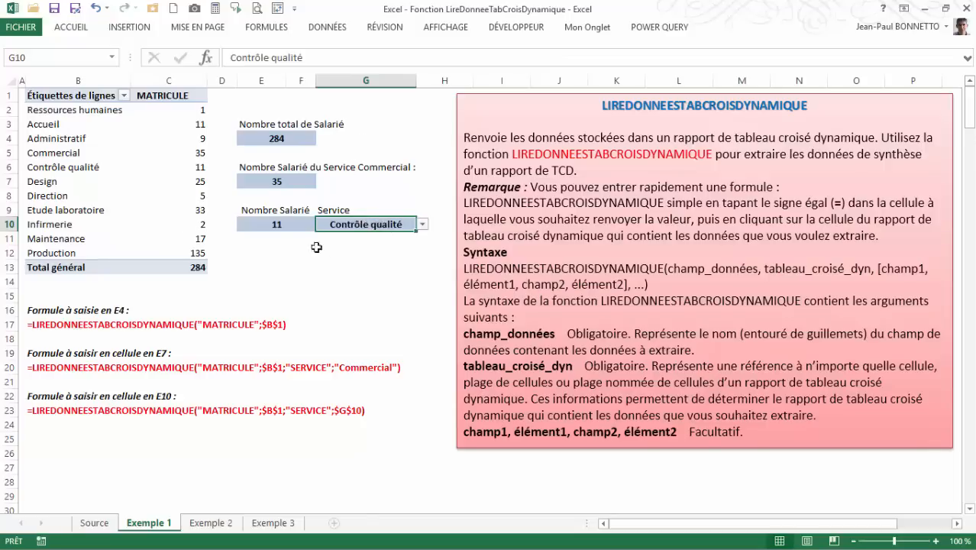
click(423, 226)
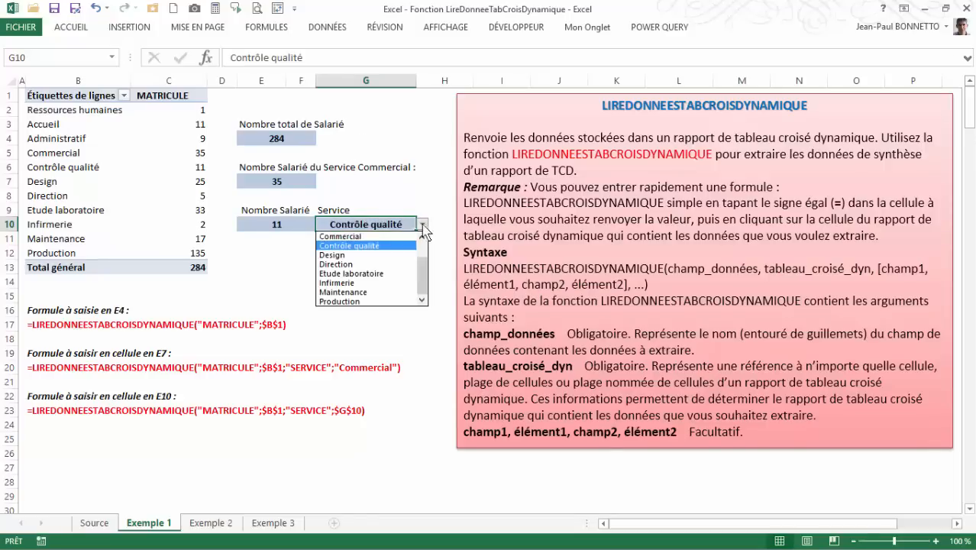
click(351, 263)
click(422, 226)
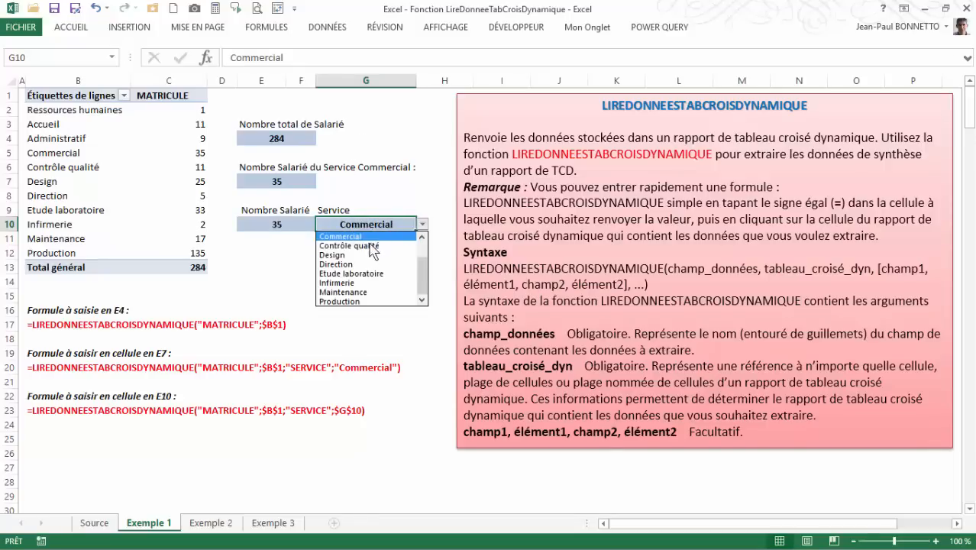
click(347, 258)
click(422, 225)
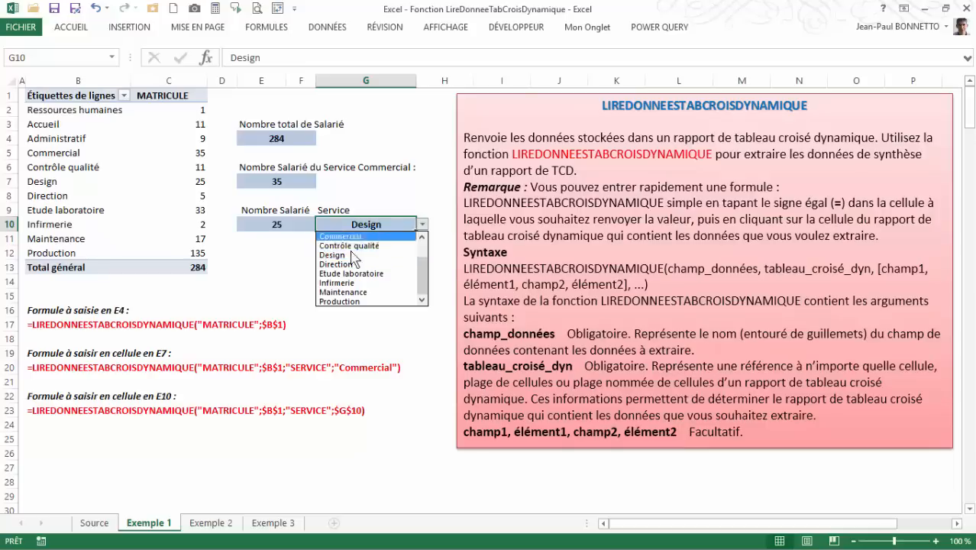
click(349, 287)
click(423, 225)
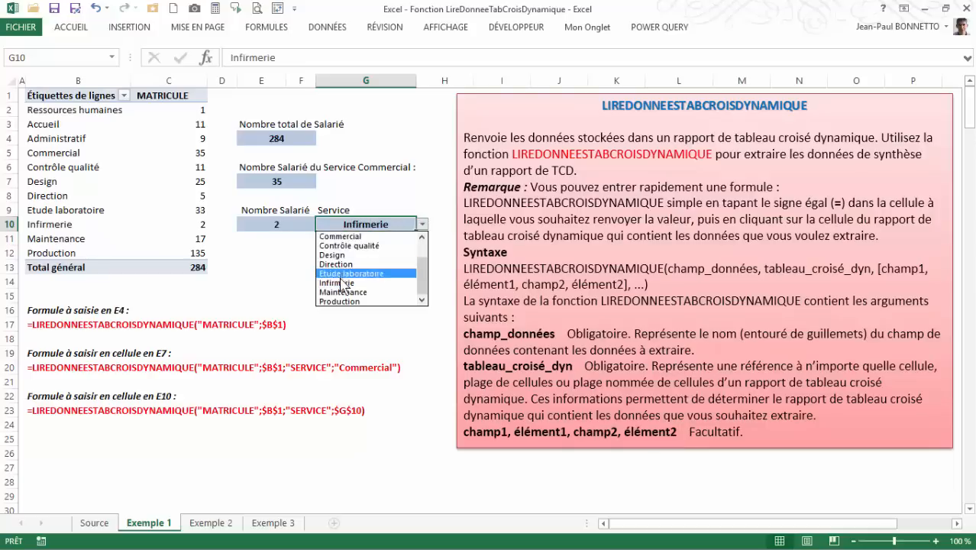
click(348, 295)
click(275, 222)
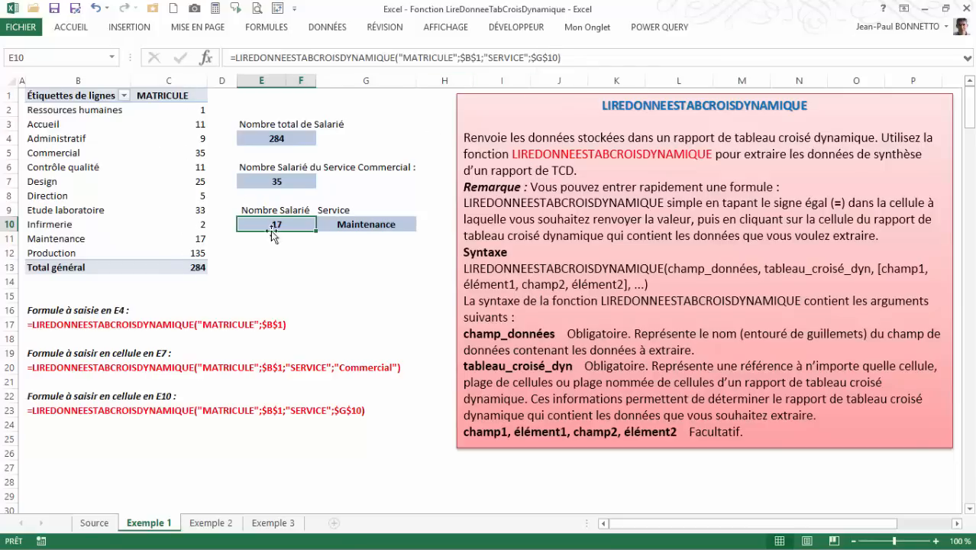
click(338, 226)
click(270, 226)
Compare the pivot table on the Exemple 2 sheet, broken down by sex and service, with the one on Exemple 1.
click(211, 523)
key(Up)
key(Up)
key(Up)
key(Up)
key(Up)
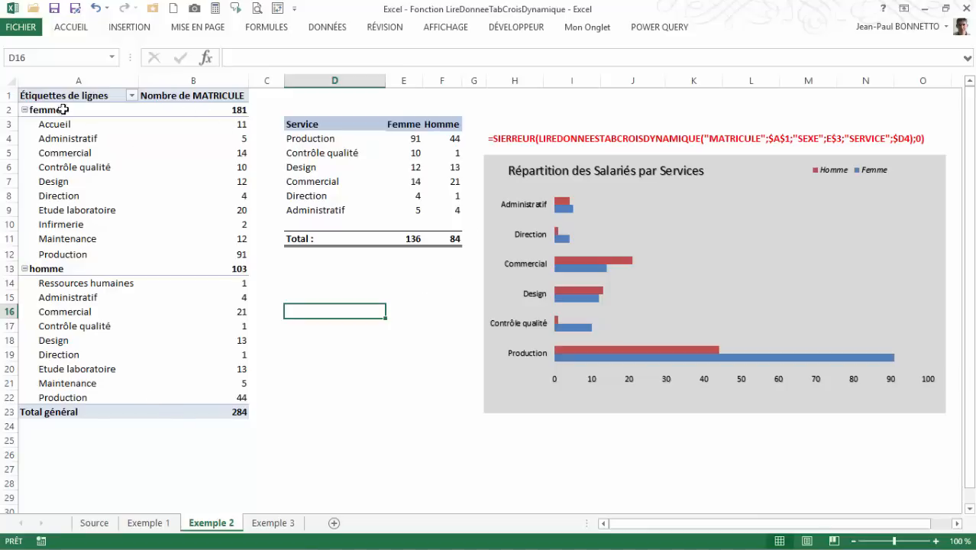
click(148, 523)
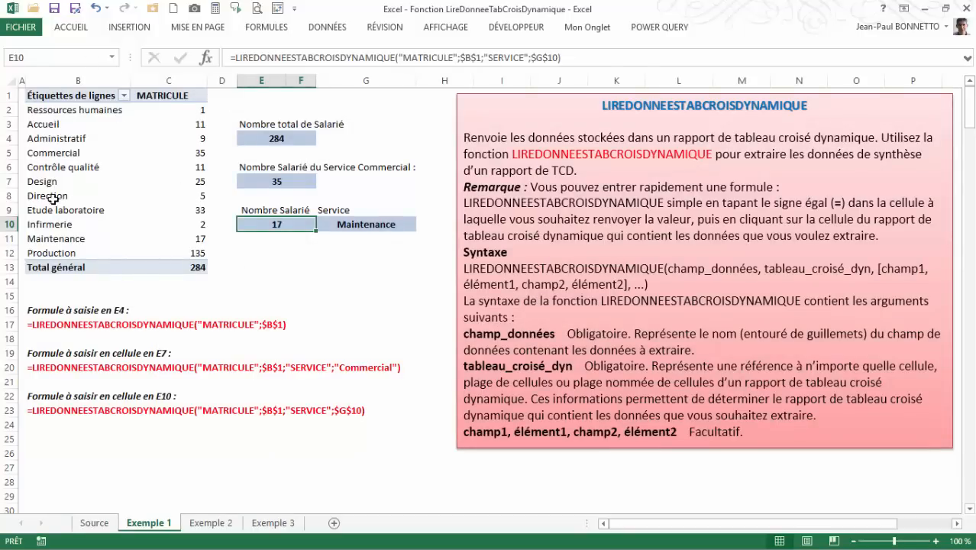
click(220, 524)
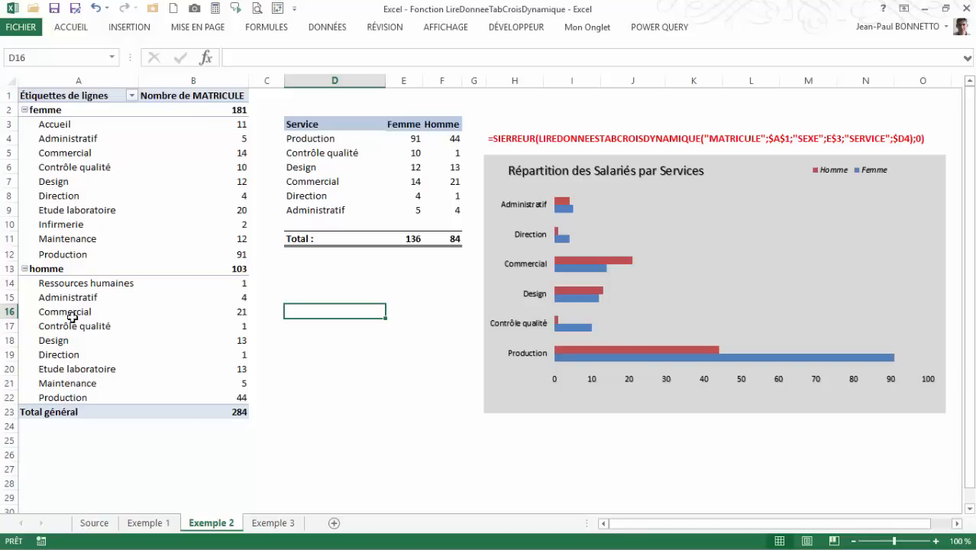
Show the field list of the Exemple 2 pivot table, examine its row and value fields, and close the list.
click(130, 156)
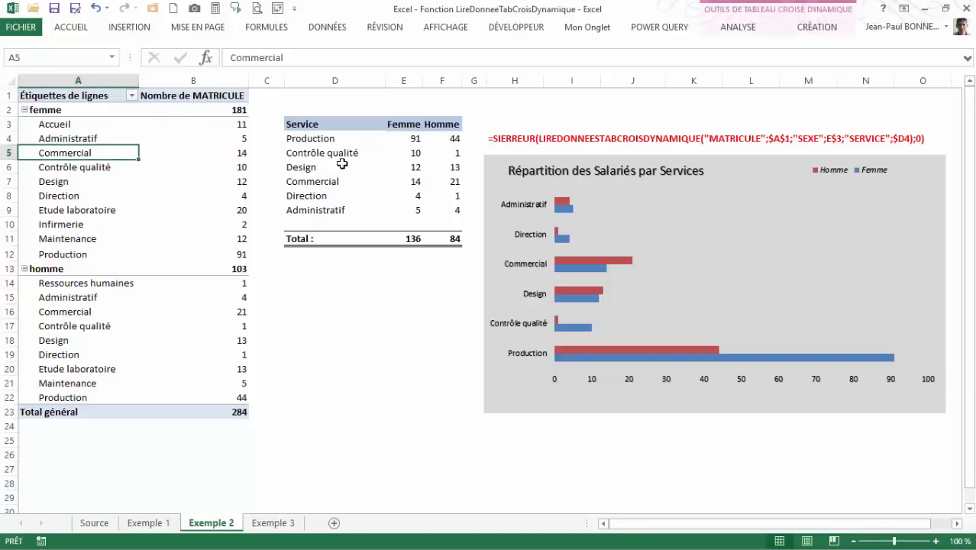
click(735, 28)
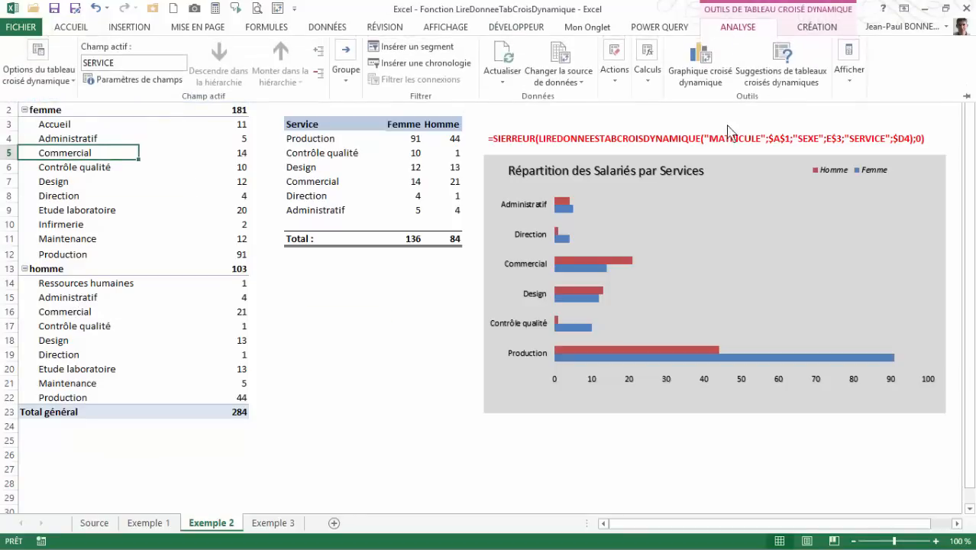
click(850, 75)
click(859, 119)
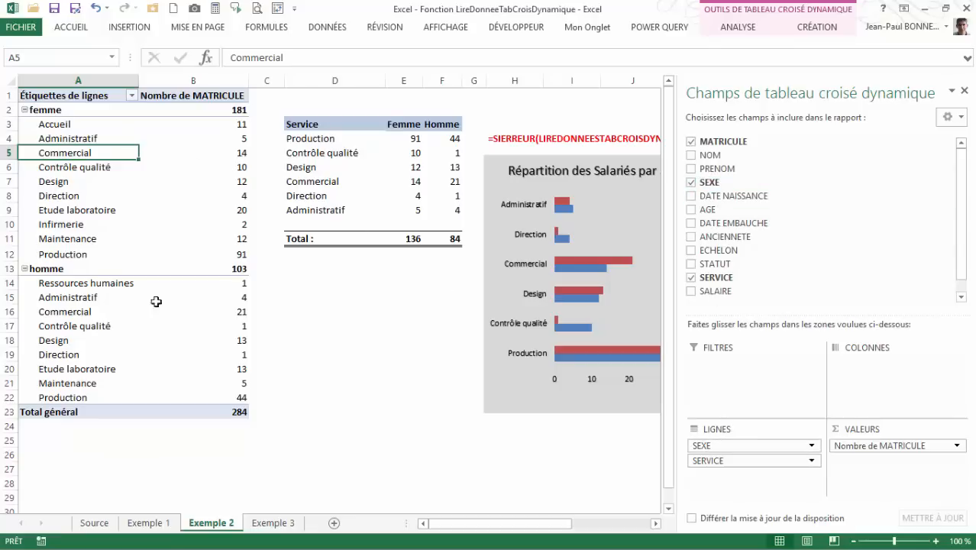
click(963, 90)
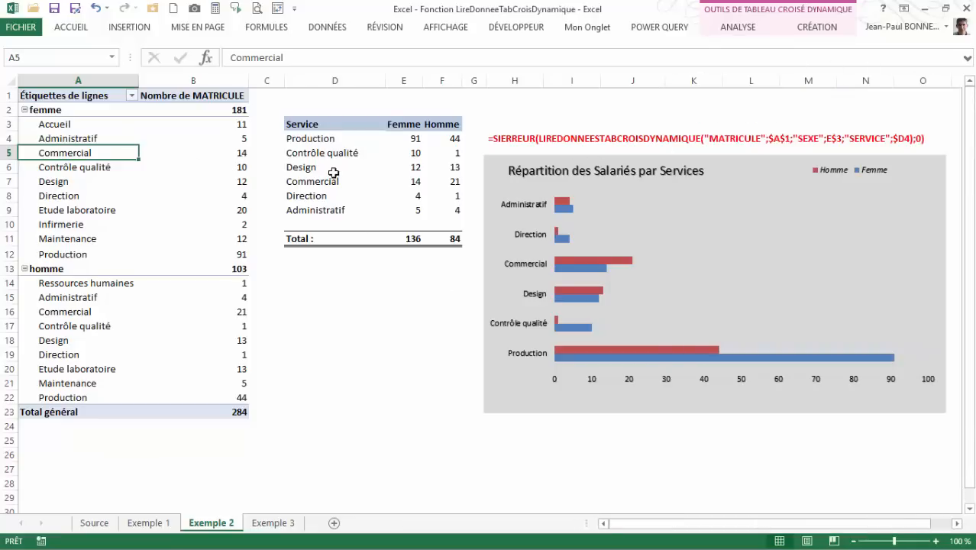
Examine the SIERREUR formula in E4 of the service summary table and the service cell D4 it references.
click(410, 139)
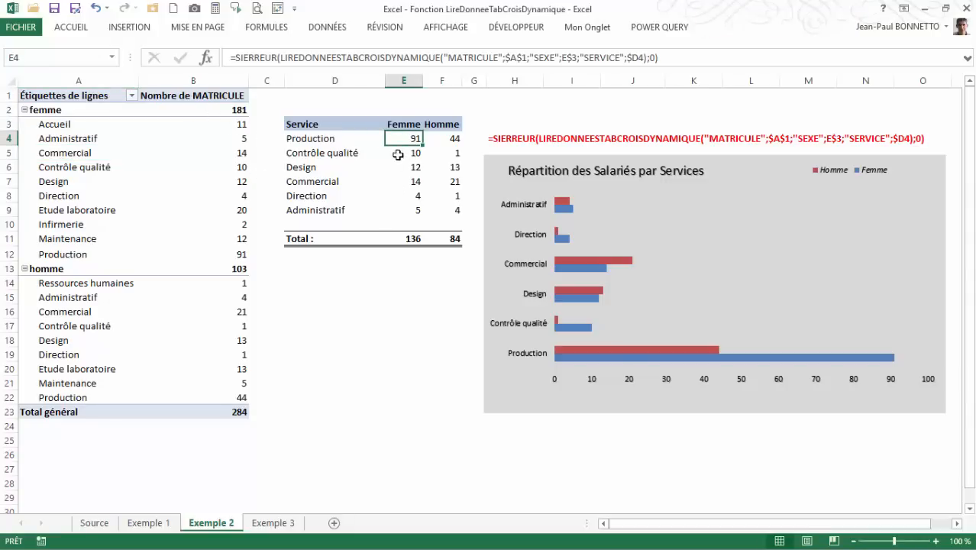
click(316, 141)
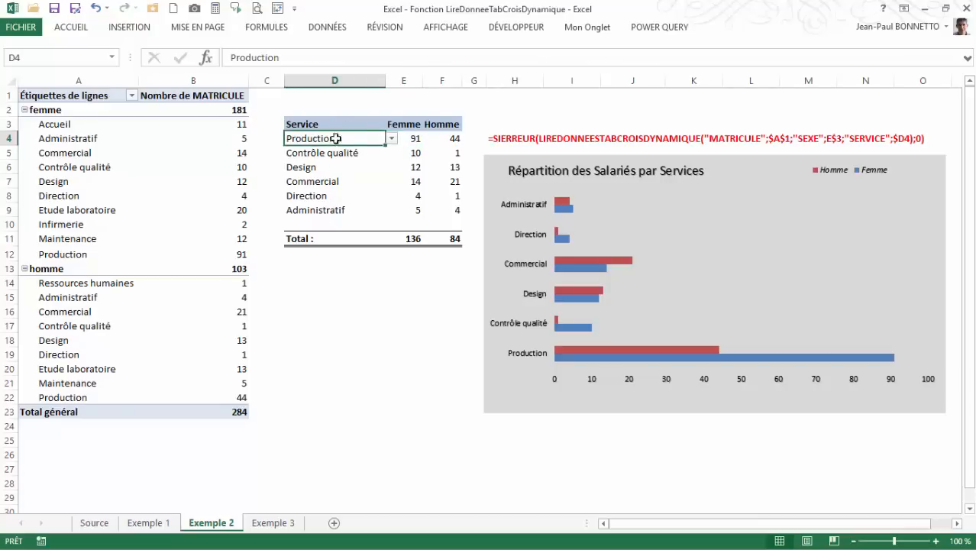
click(417, 138)
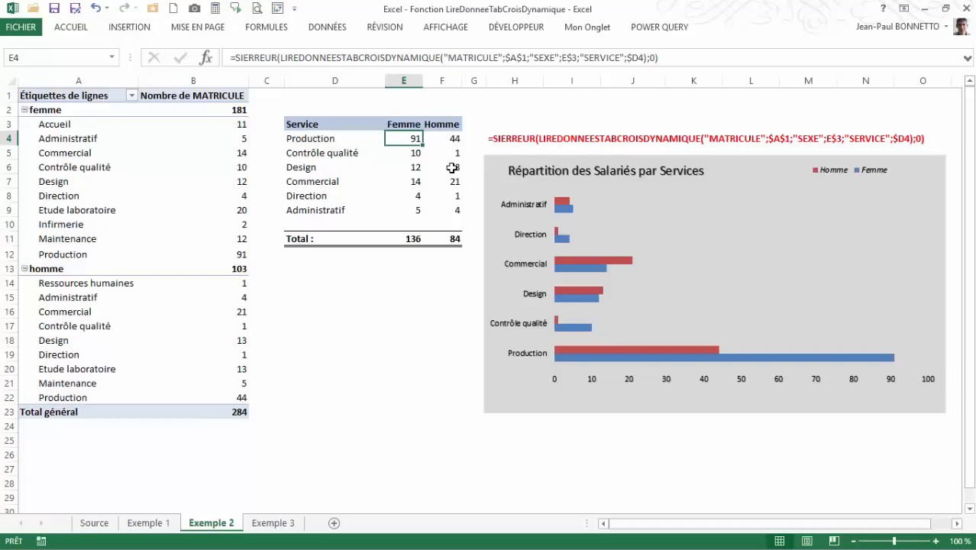
Examine the Femme and Homme header cells E3 and F3 of the service summary table as the sex criteria.
click(404, 125)
click(445, 125)
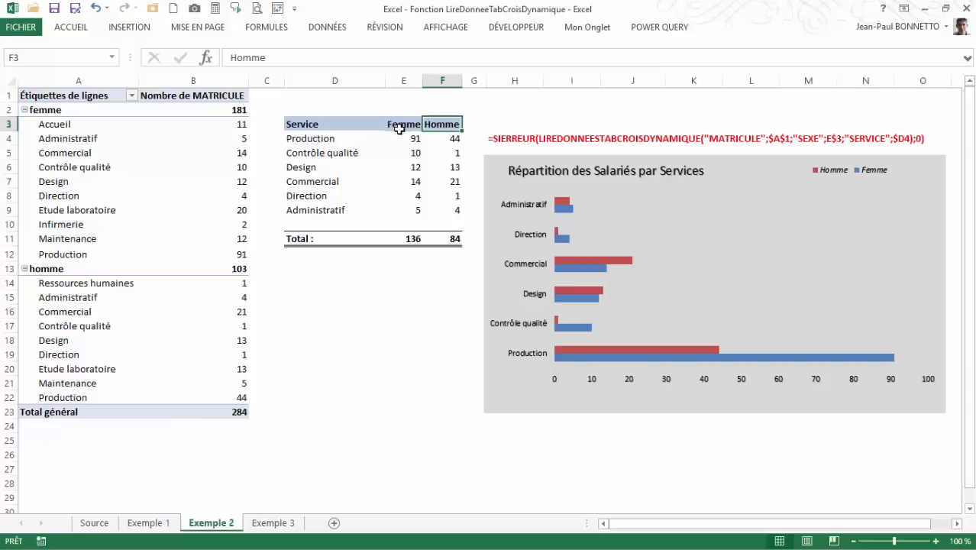
click(398, 125)
click(447, 126)
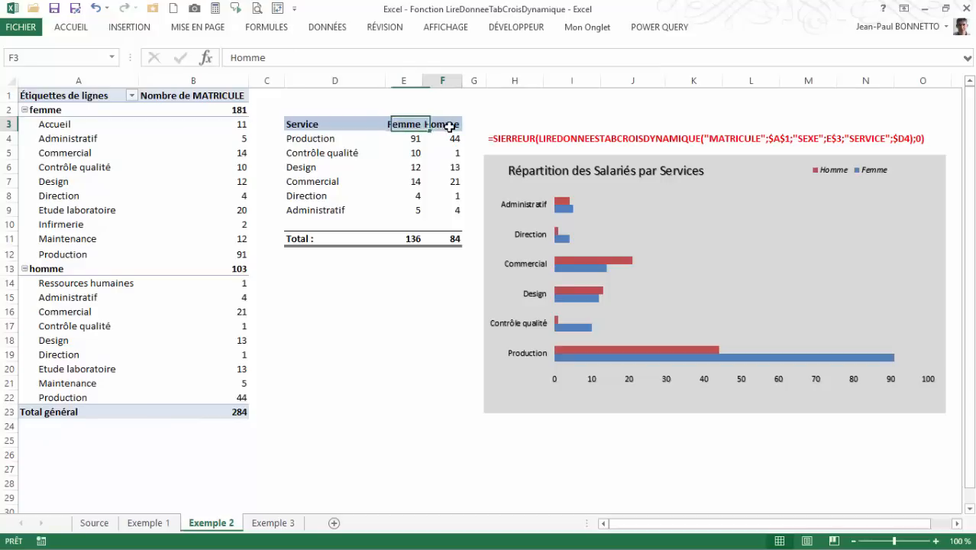
click(410, 122)
click(444, 125)
click(409, 125)
click(452, 126)
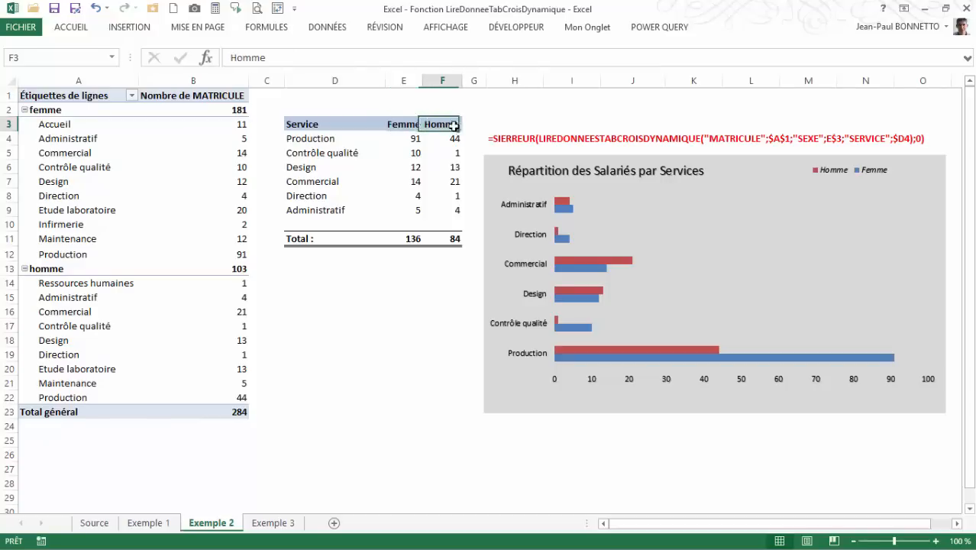
click(413, 125)
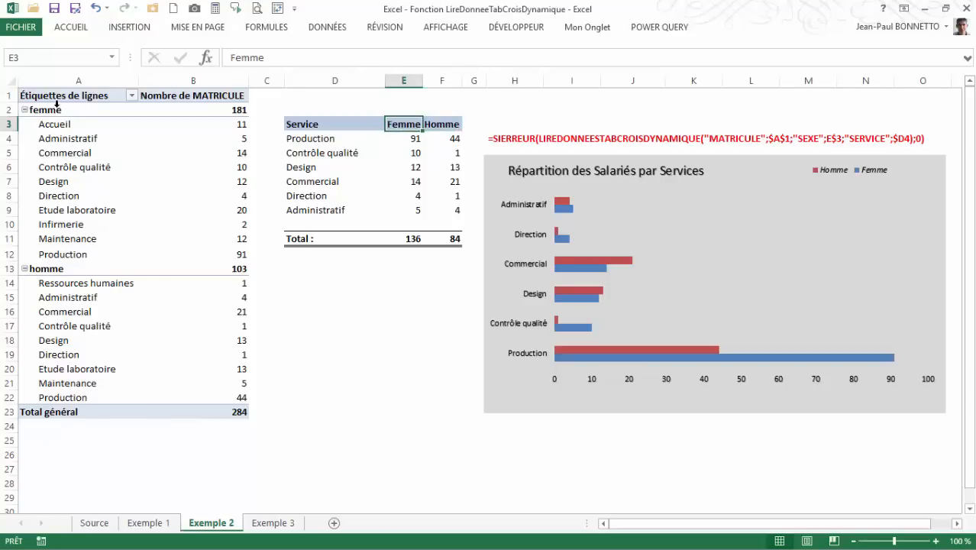
click(429, 126)
click(397, 124)
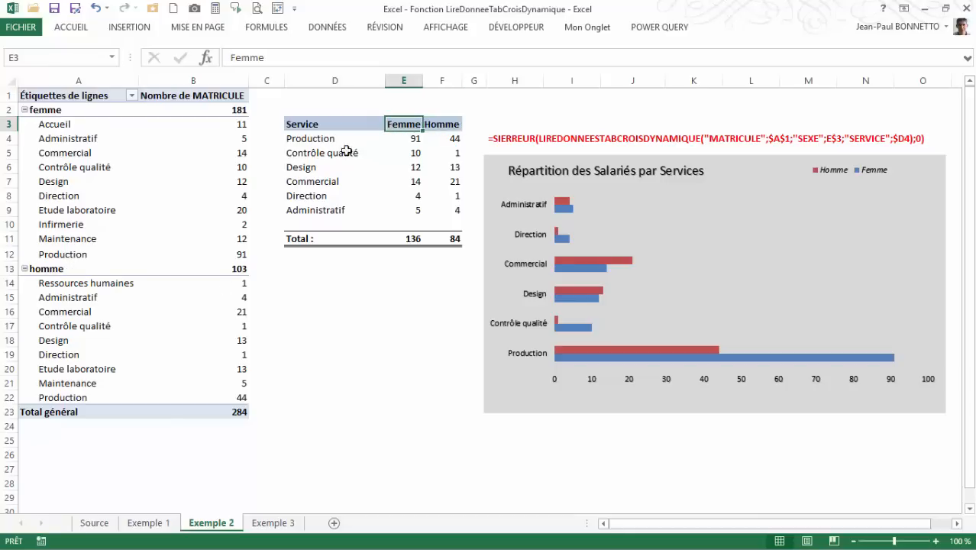
Go through the service names in D4:D8 of the summary table, returning to Production in D4.
click(309, 139)
click(309, 153)
click(309, 167)
click(309, 182)
click(306, 195)
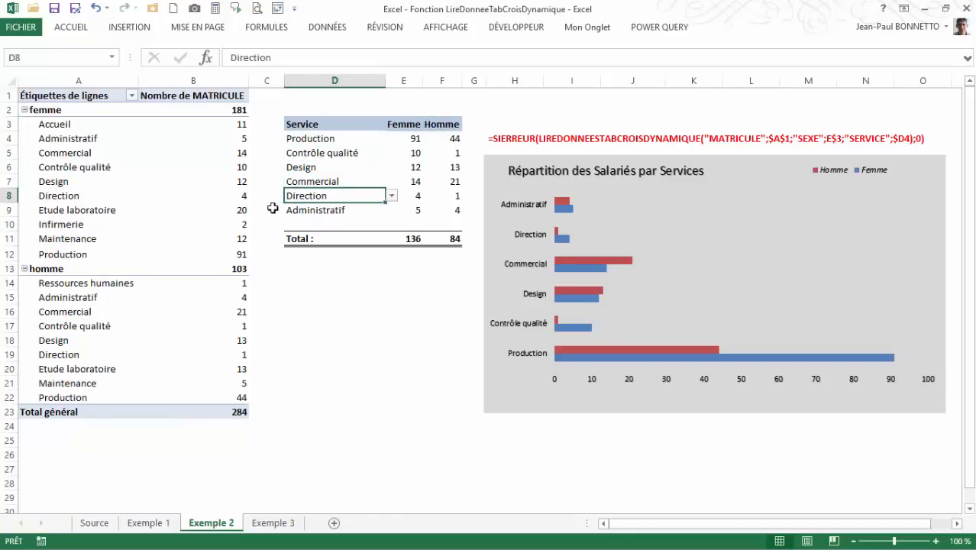
click(313, 142)
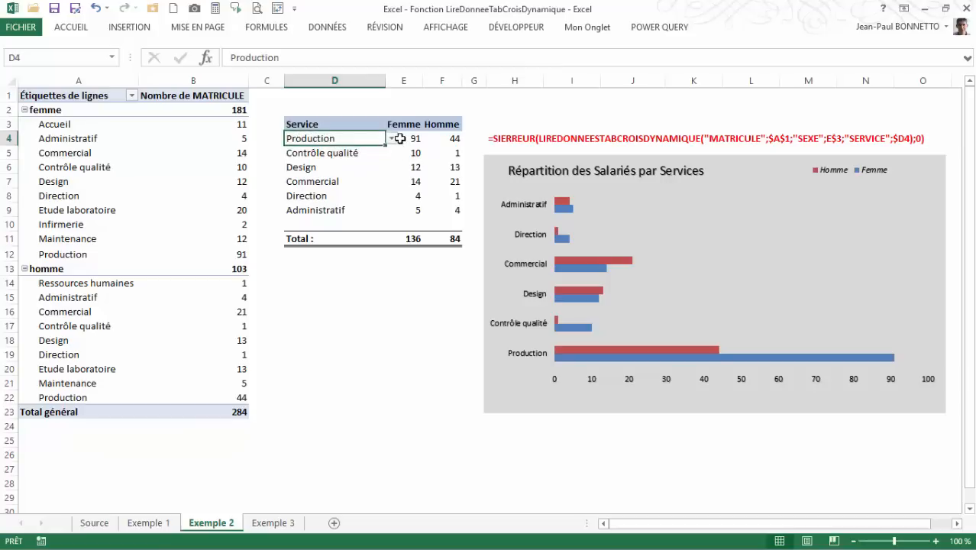
Choose Maintenance as the service in D6 and check the Femme and Homme counts in E6 and F6.
click(313, 167)
click(391, 166)
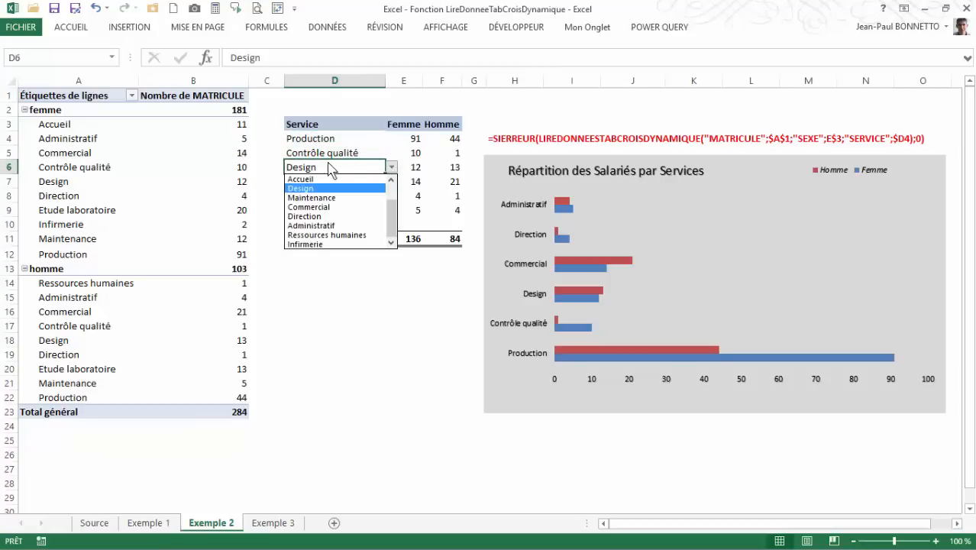
click(316, 198)
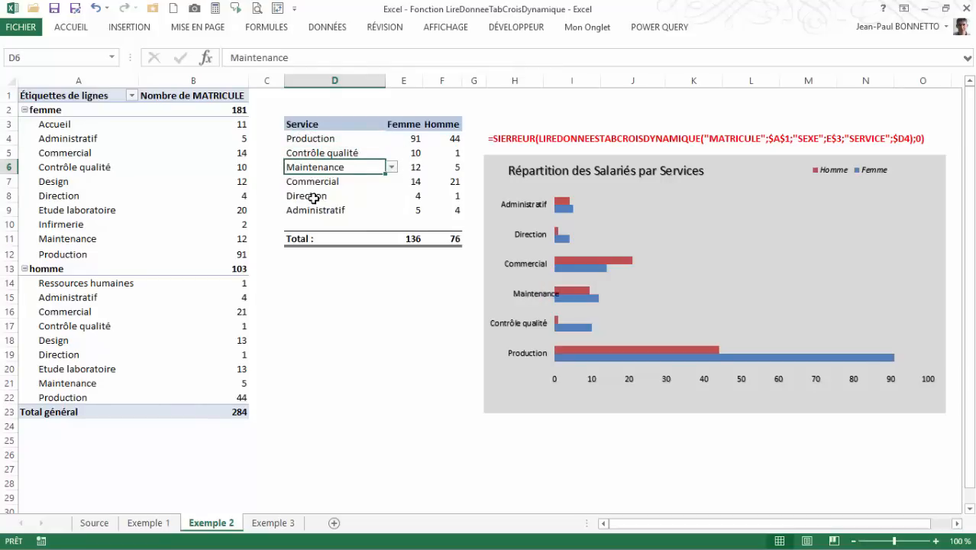
click(409, 167)
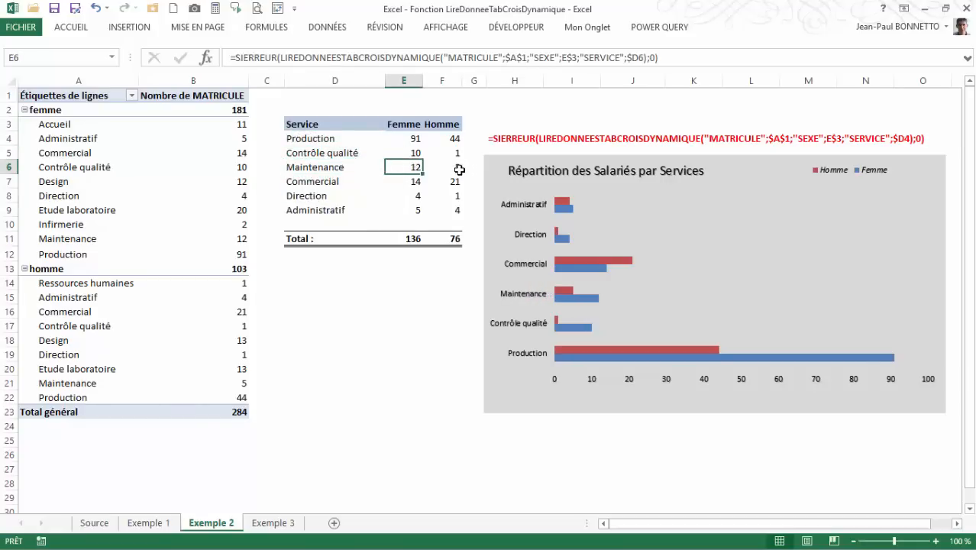
click(459, 168)
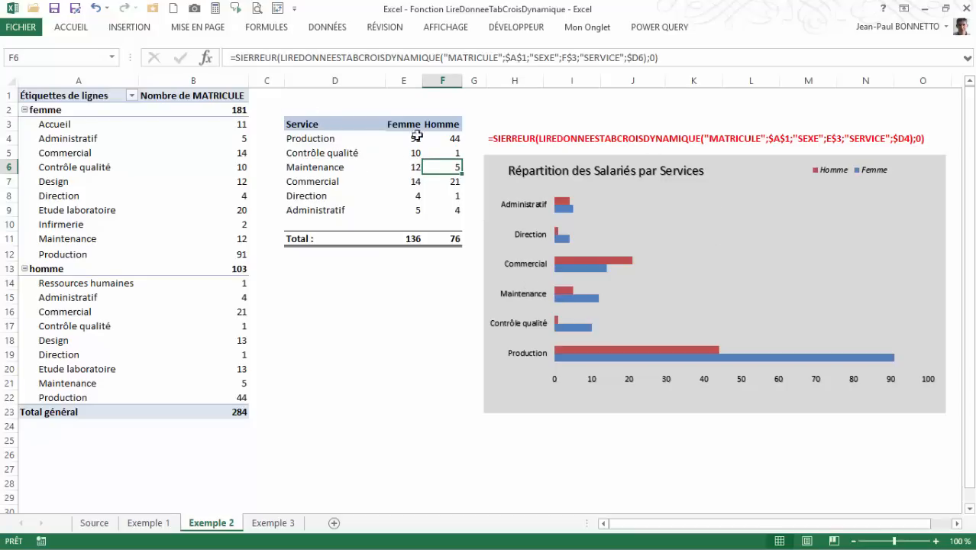
Choose Design as the service in D8 and check its Femme and Homme counts against the pivot table.
click(331, 198)
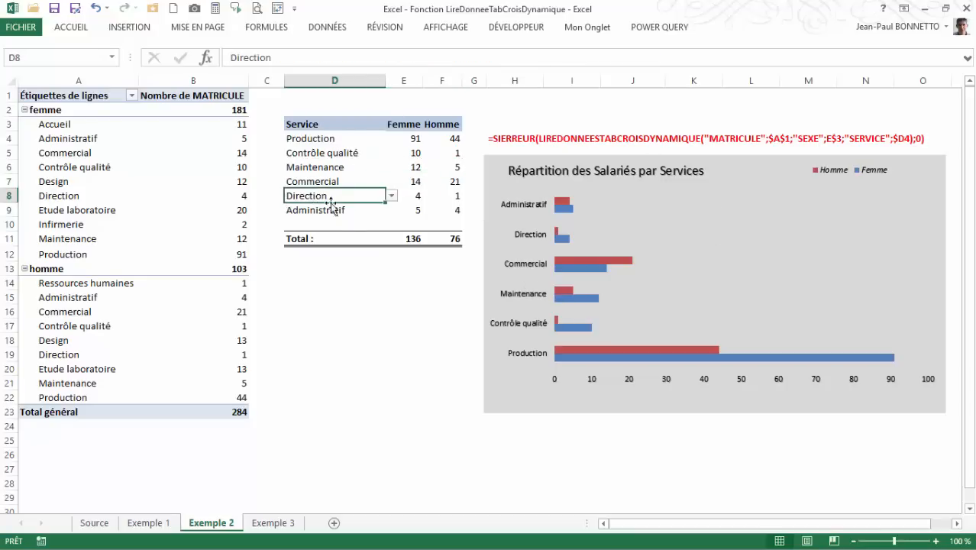
click(390, 196)
click(288, 213)
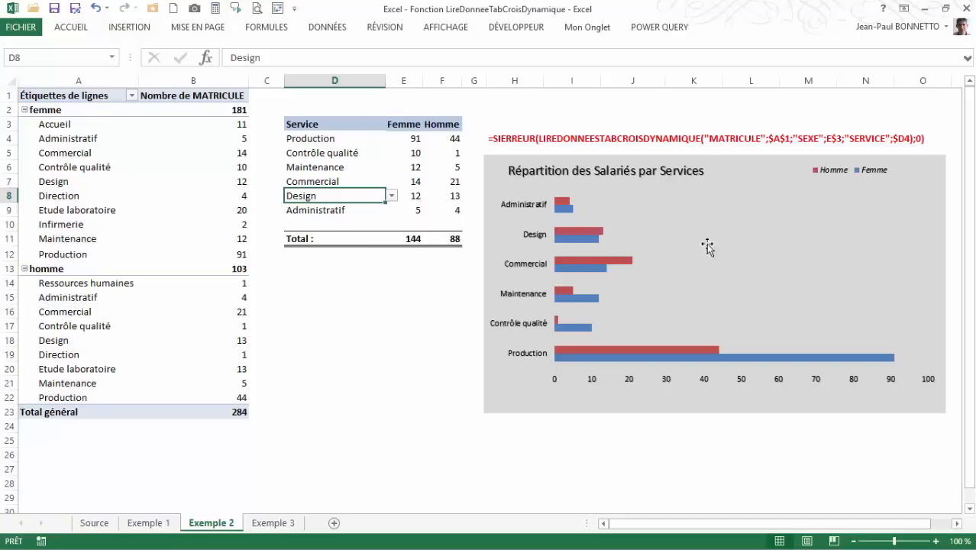
click(413, 195)
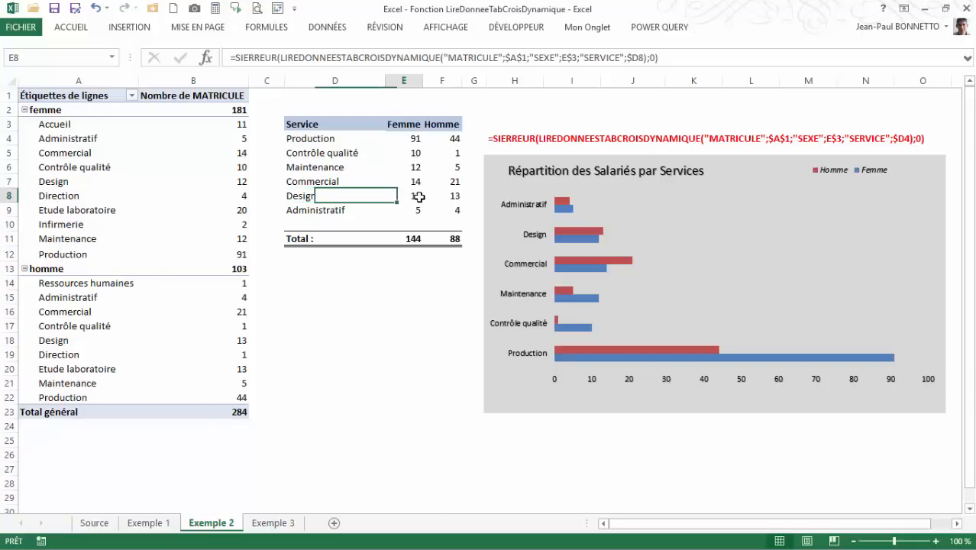
click(241, 184)
click(453, 197)
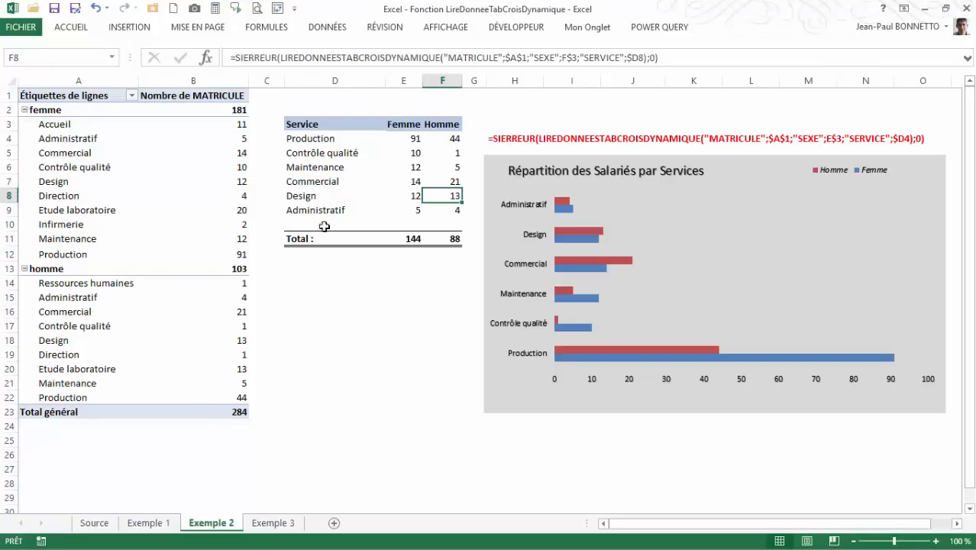
click(242, 340)
click(443, 196)
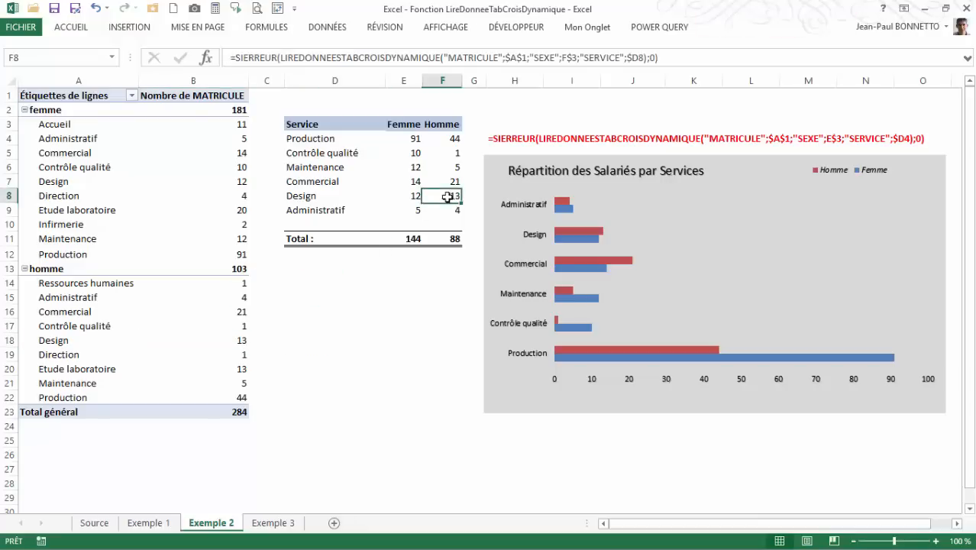
Examine the function arguments of SIERREUR and the nested LIREDONNEESTABCROISDYNAMIQUE in the E4 formula, down to Élément2.
click(421, 139)
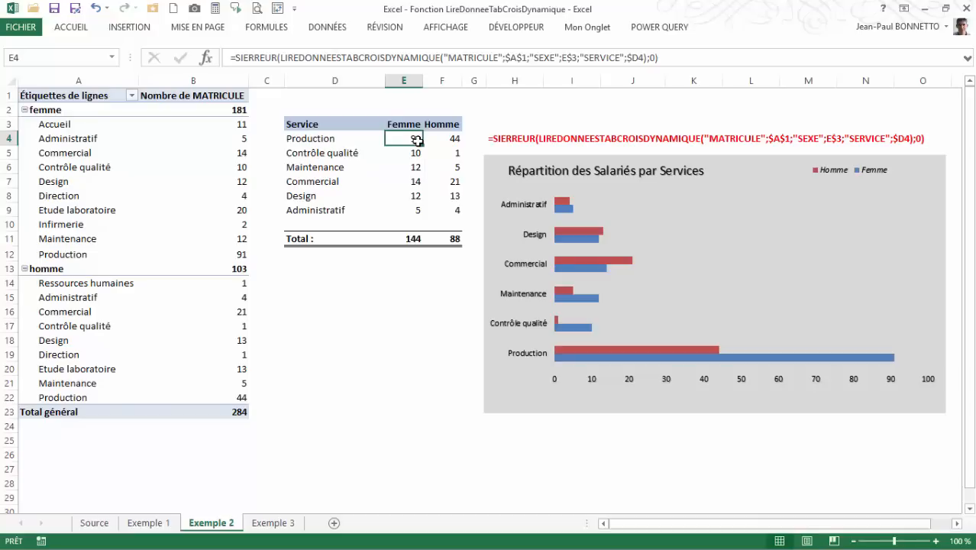
click(206, 59)
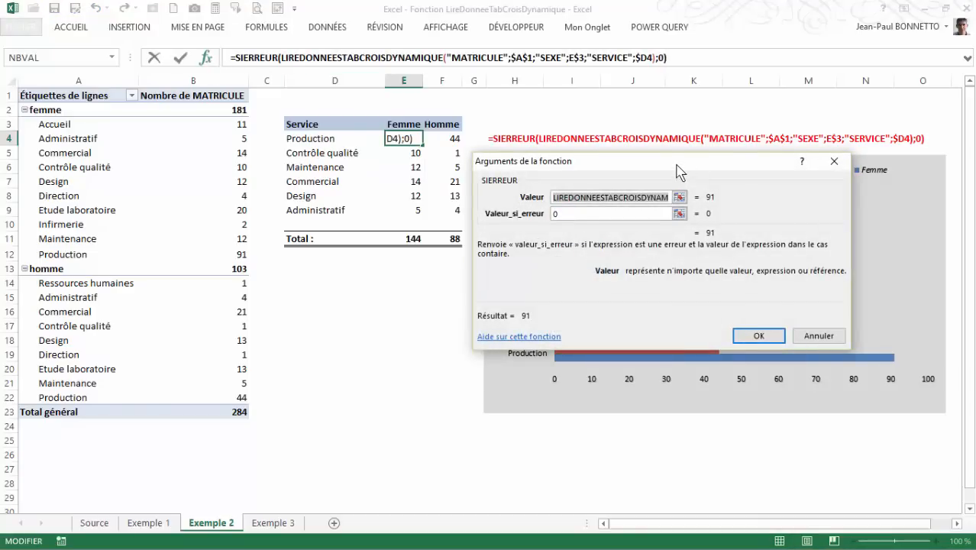
drag(687, 164, 729, 171)
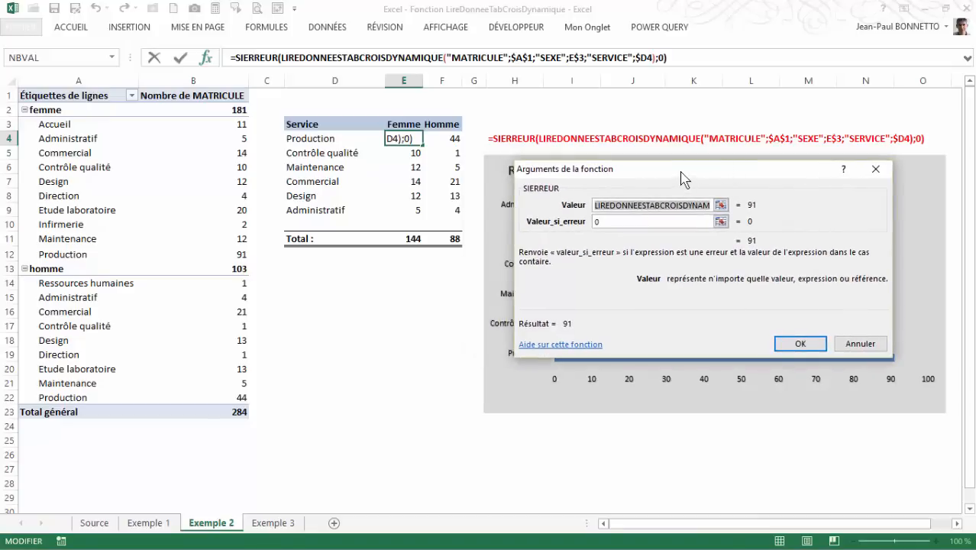
click(351, 60)
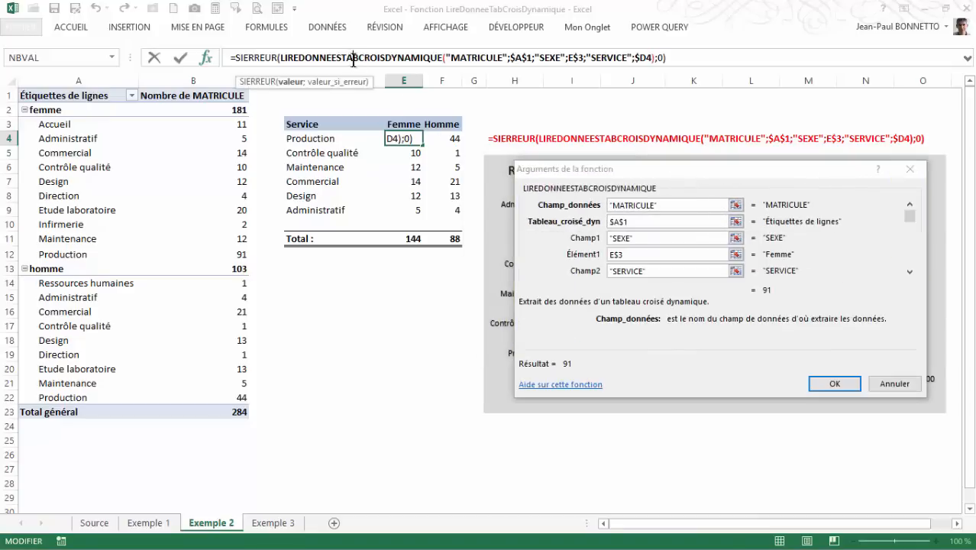
click(258, 58)
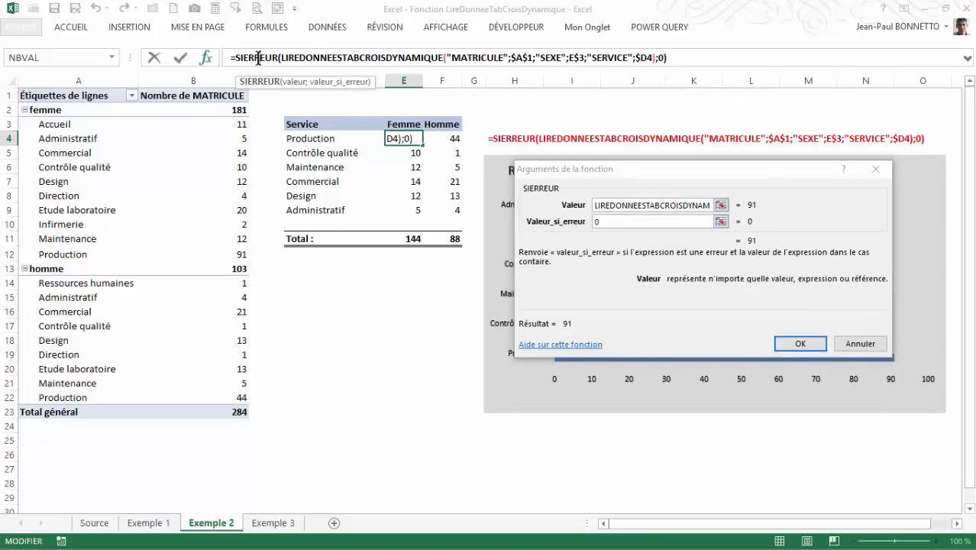
click(326, 58)
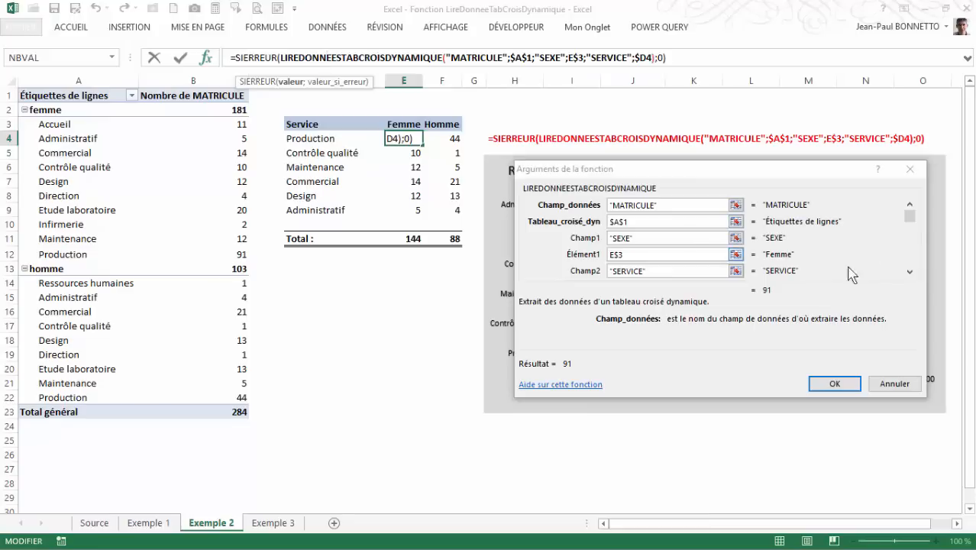
mouse_move(910, 220)
mouse_down()
mouse_move(910, 261)
mouse_move(910, 213)
mouse_up()
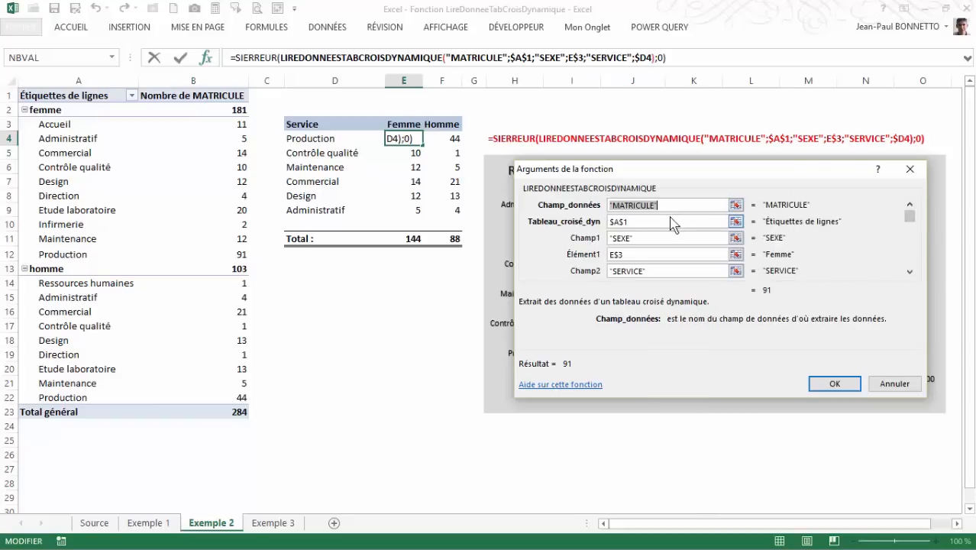
click(909, 271)
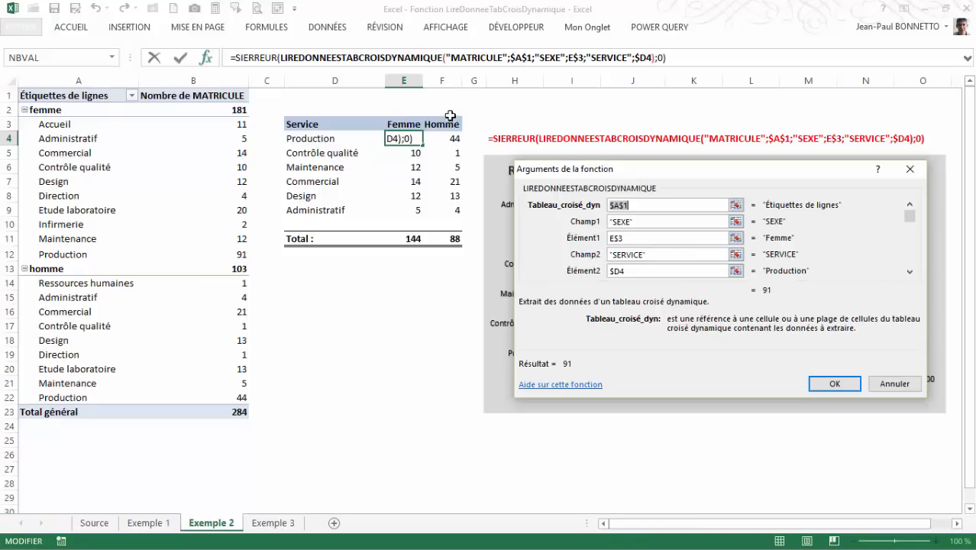
Close the function arguments without changes, enter the heading SEXE in E2, and merge and center it across E2:F2.
drag(400, 110, 443, 109)
key(Escape)
text(SE)
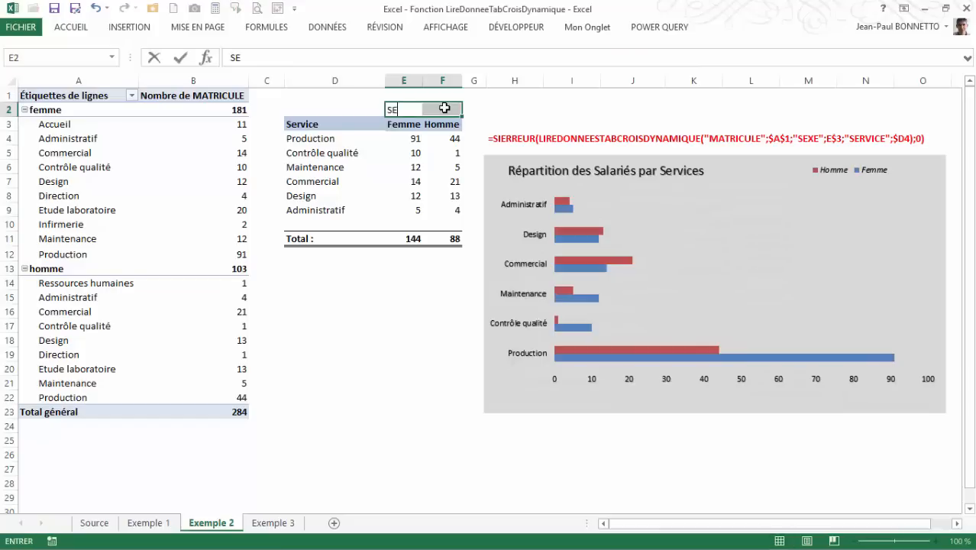
text(XE)
key(Return)
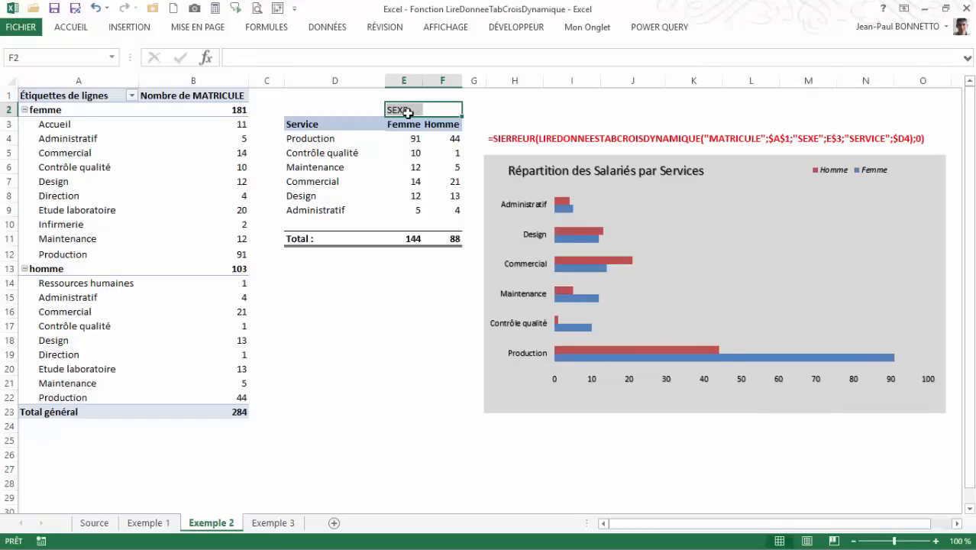
click(79, 27)
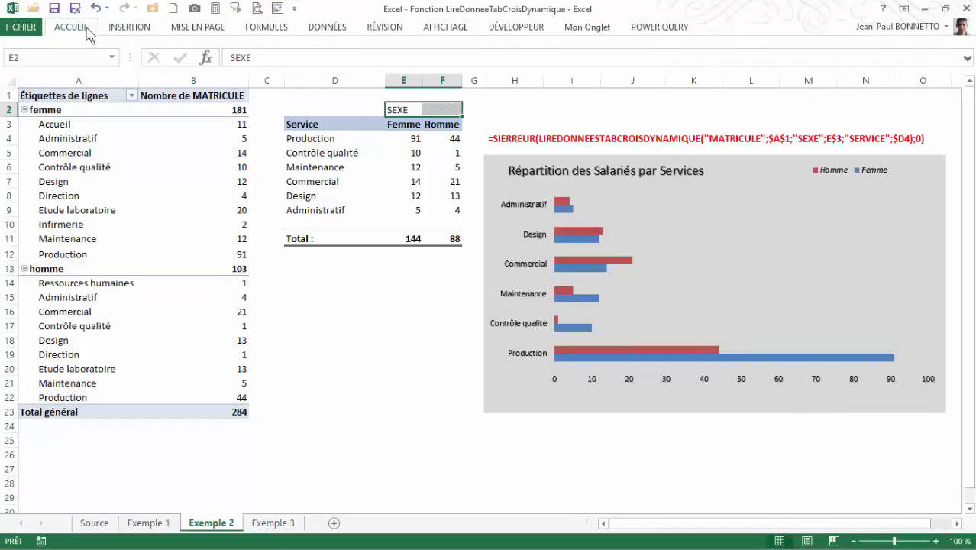
click(349, 75)
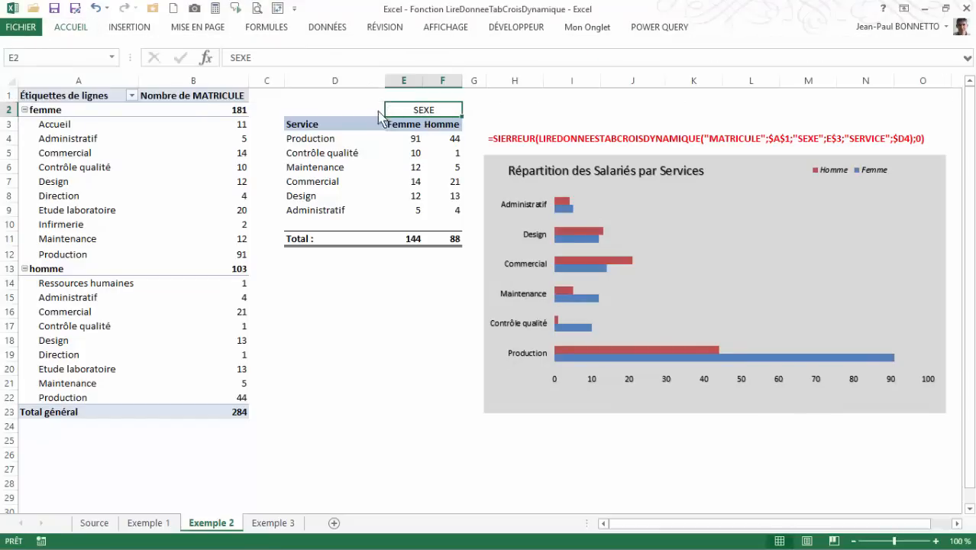
Format the merged SEXE heading with the light blue fill of the Service header row and make it bold.
click(308, 123)
click(428, 111)
click(329, 122)
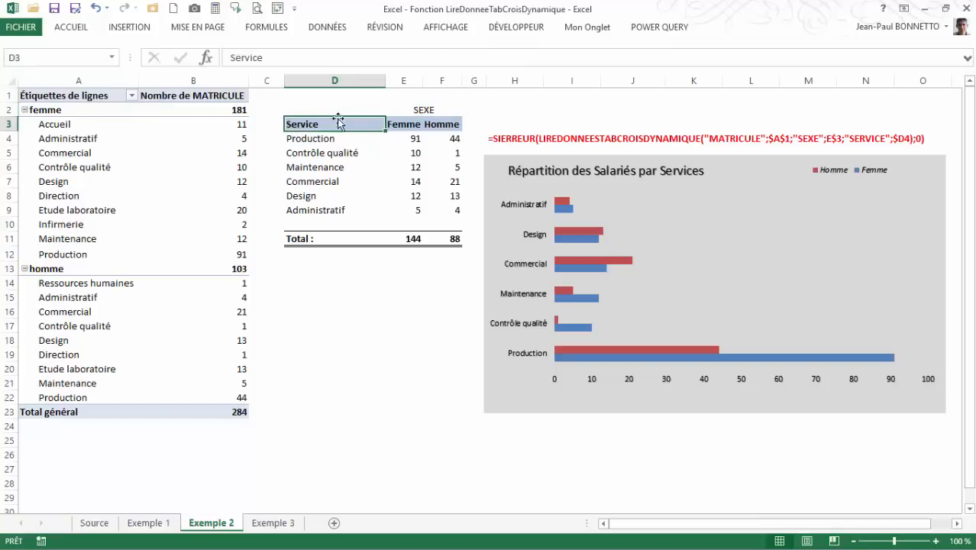
click(415, 111)
click(75, 29)
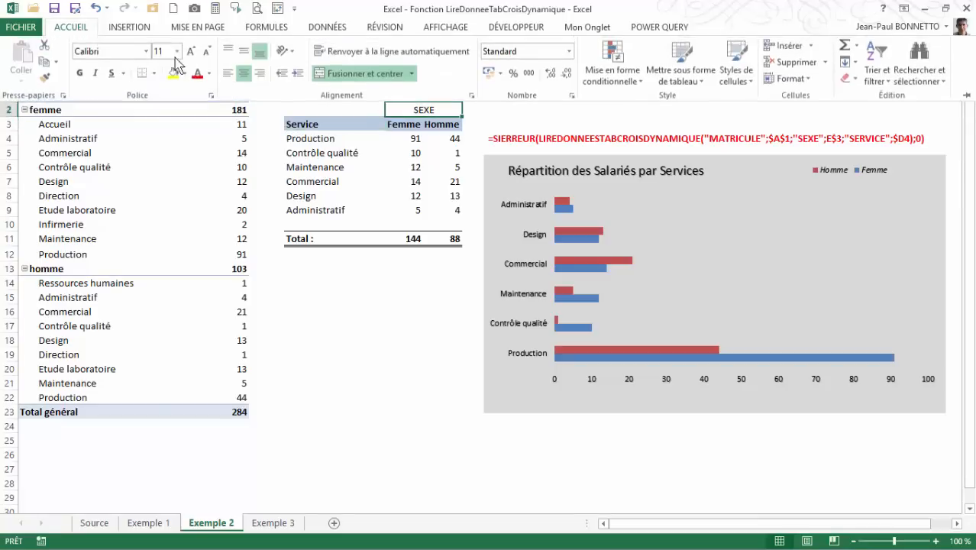
click(184, 74)
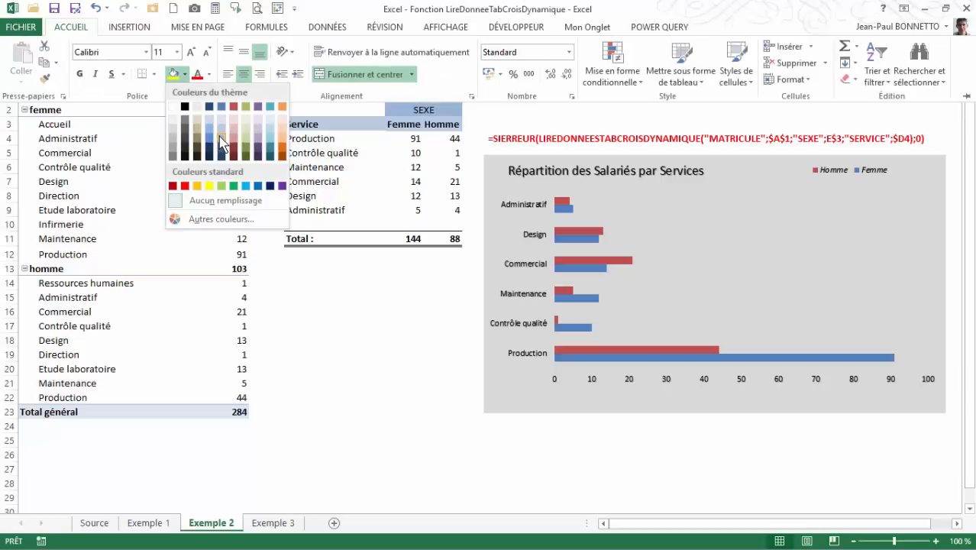
click(222, 123)
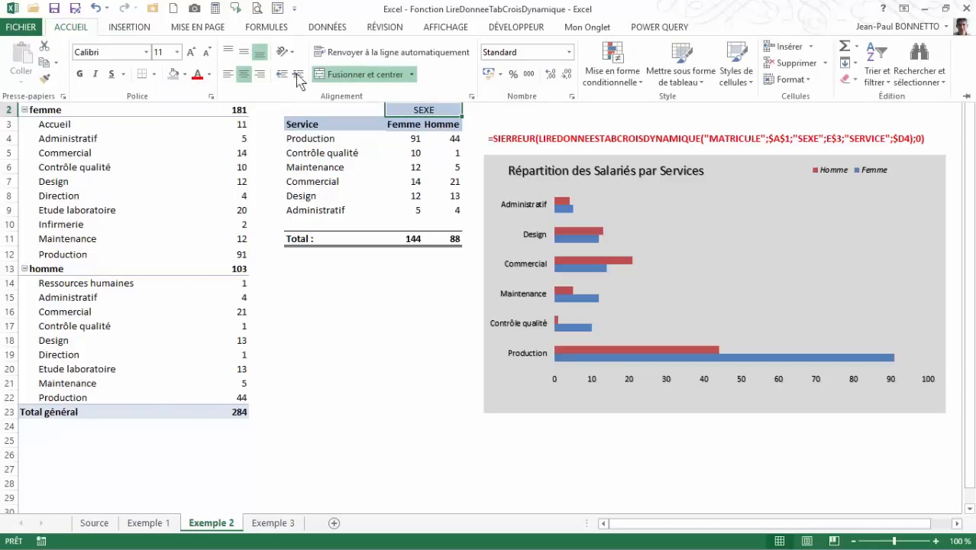
click(81, 74)
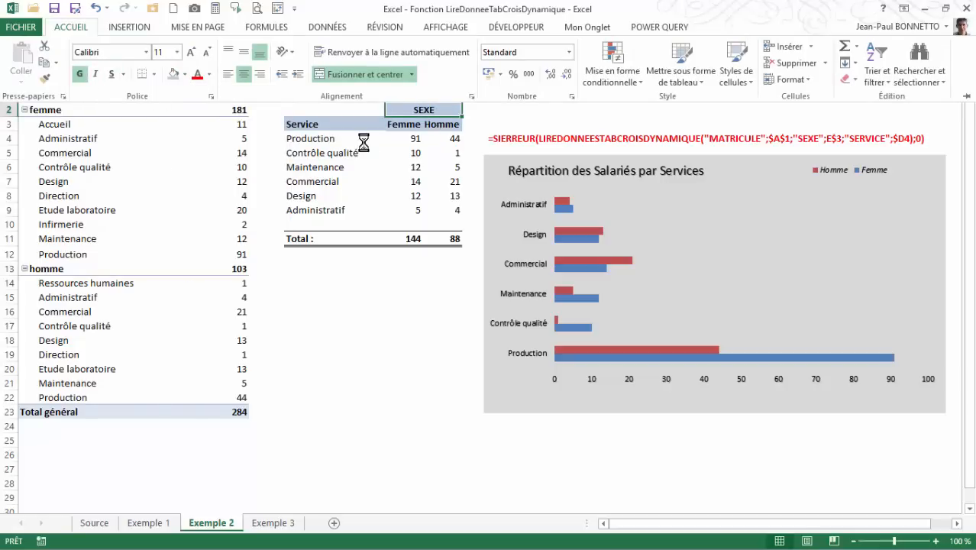
Review the formula in E4 and select the Femme and Homme counts in E4:F9.
click(416, 143)
click(415, 139)
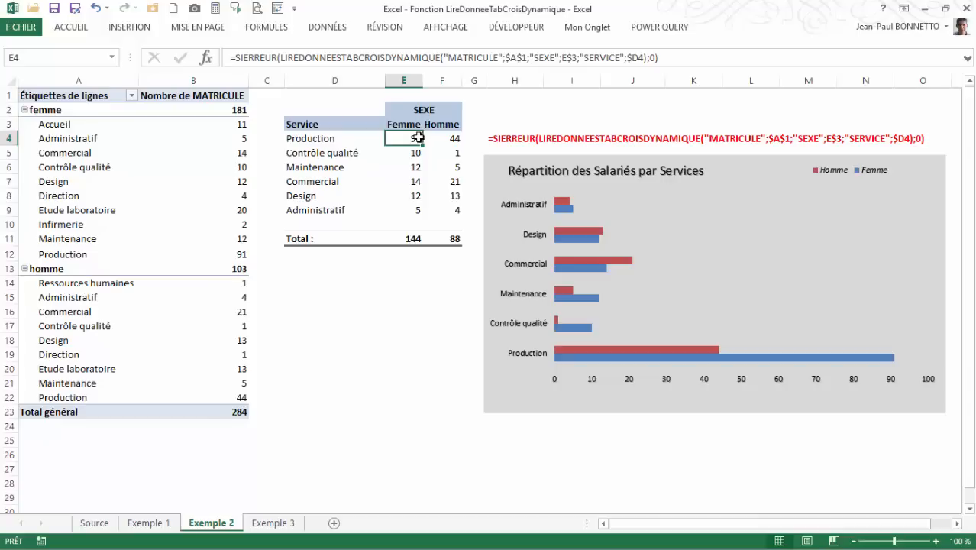
drag(414, 138, 447, 216)
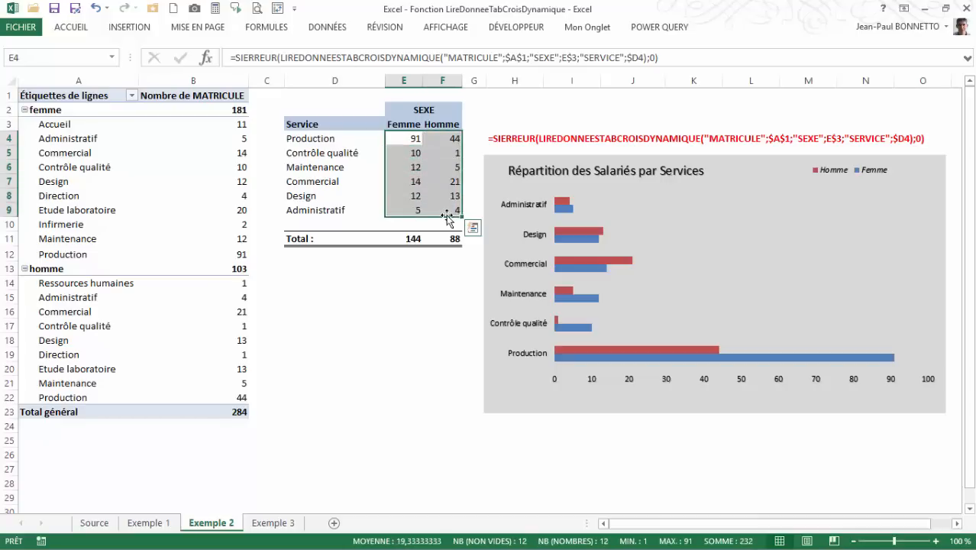
Clear the counts in E4:F9 and enter in E4 a LIREDONNEESTABCROISDYNAMIQUE reference to the women's Production count in B12.
key(Delete)
click(404, 142)
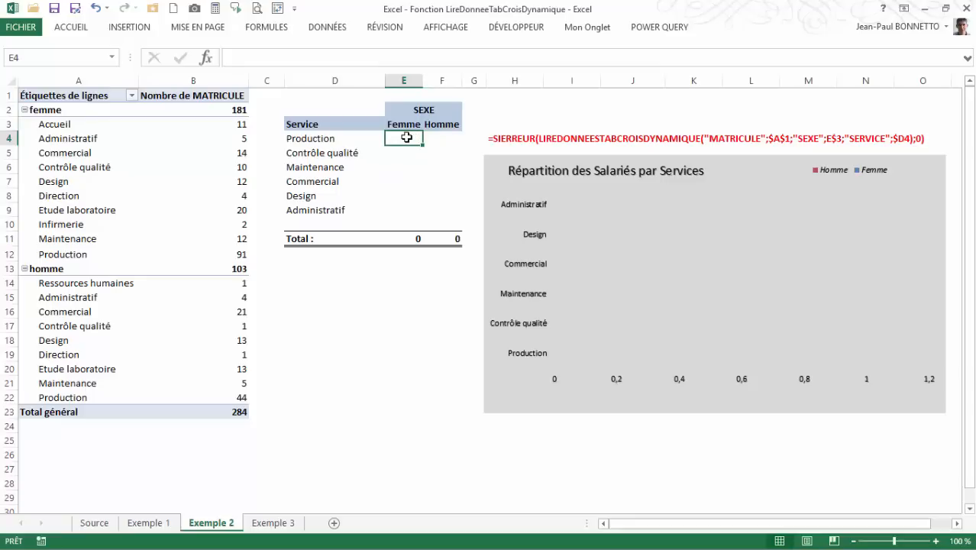
text(=)
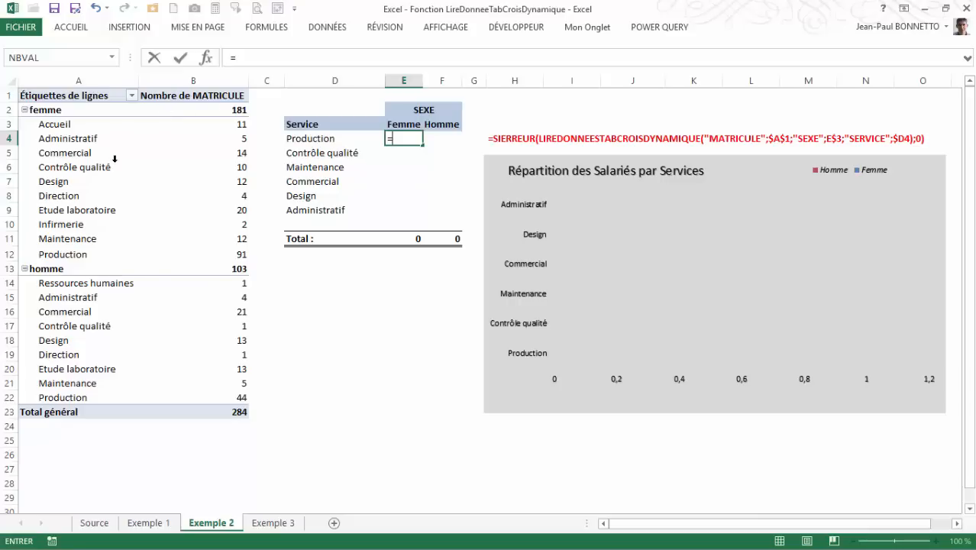
click(239, 254)
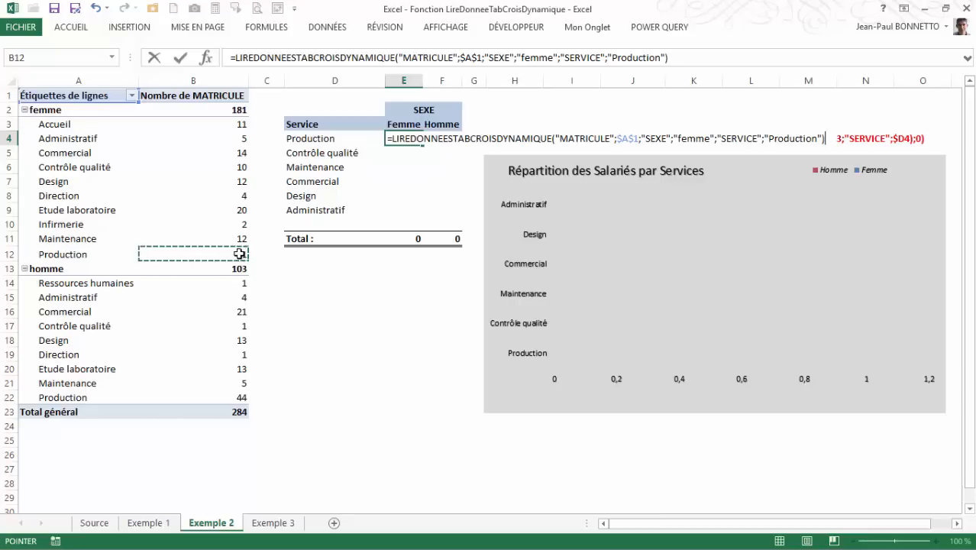
key(ctrl+Return)
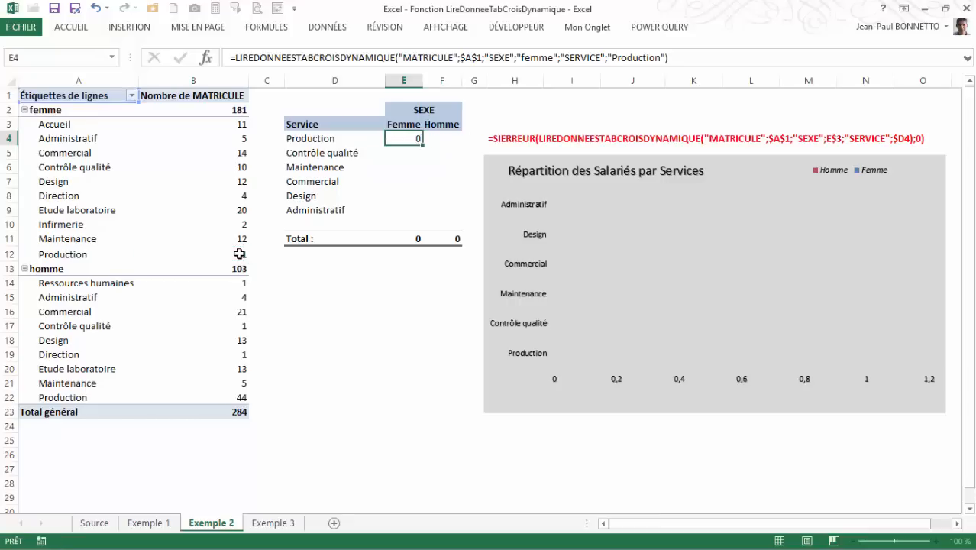
Try copying the E4 formula with its fixed items across E4:F6, and clear the filled cells.
click(413, 139)
drag(422, 145, 458, 174)
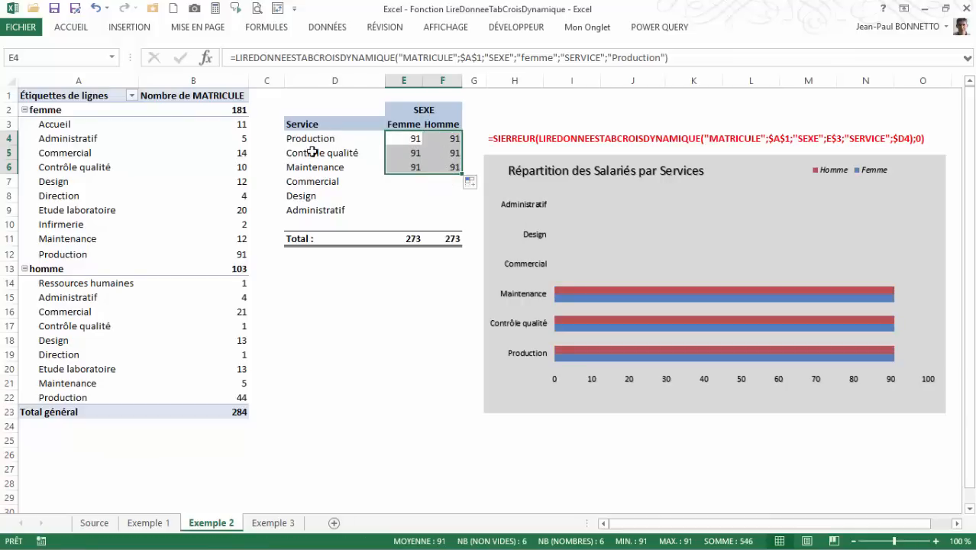
click(407, 143)
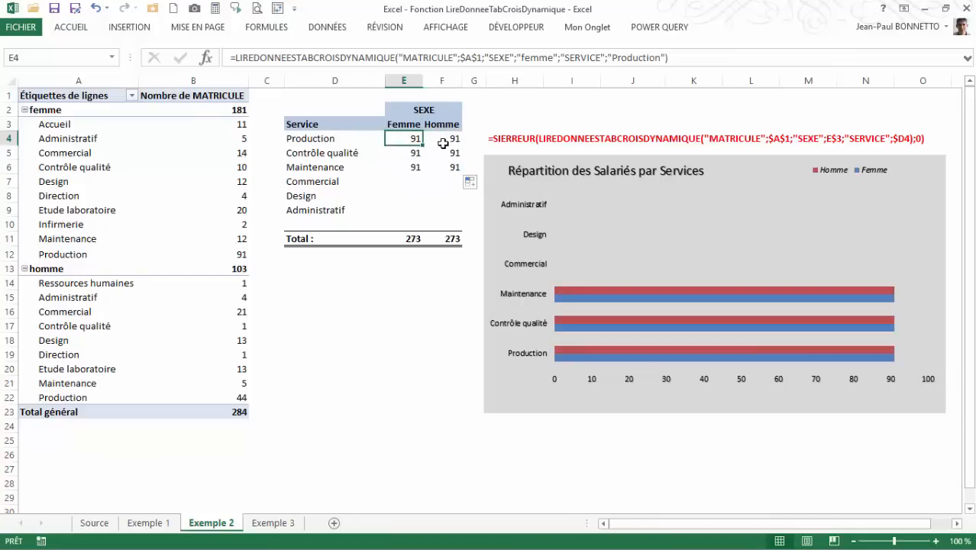
drag(445, 143, 454, 175)
key(ctrl+z)
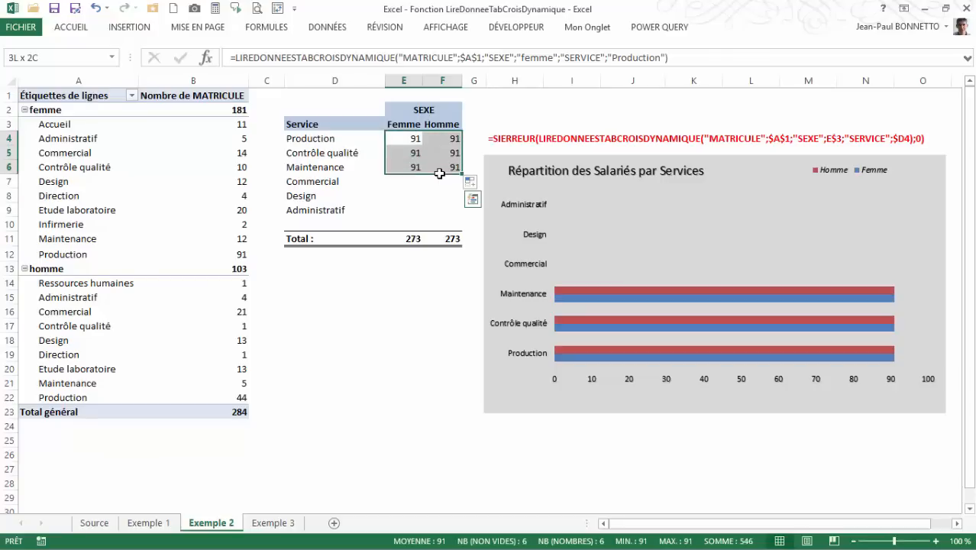
key(Home)
drag(412, 139, 444, 187)
click(415, 138)
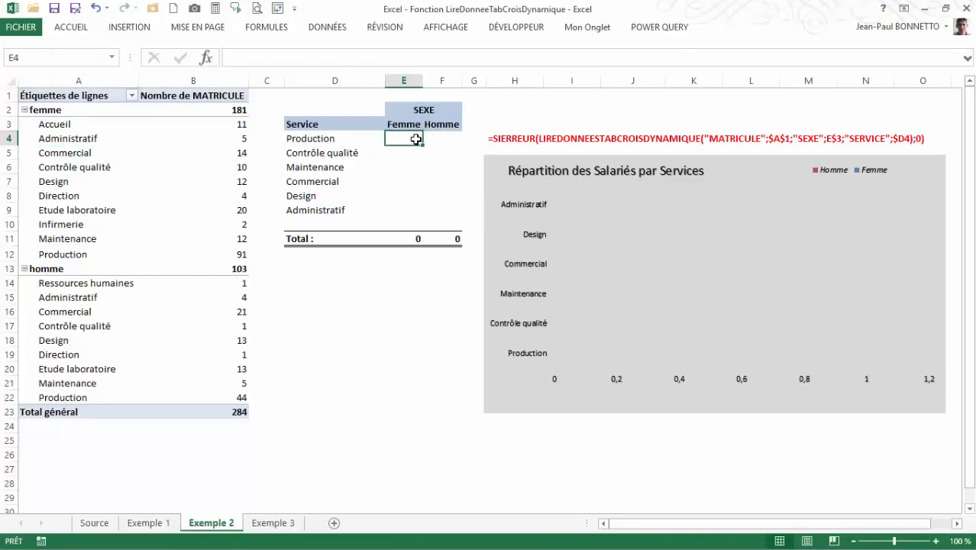
Reference pivot cell B12 from E4 again and, in the function arguments, replace Élément1 "femme" with cell E3.
text(=)
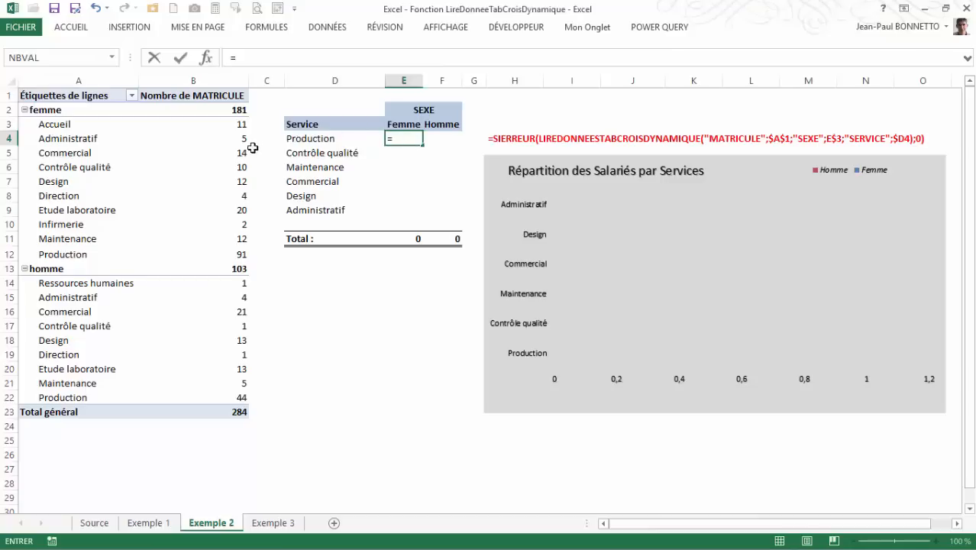
click(244, 253)
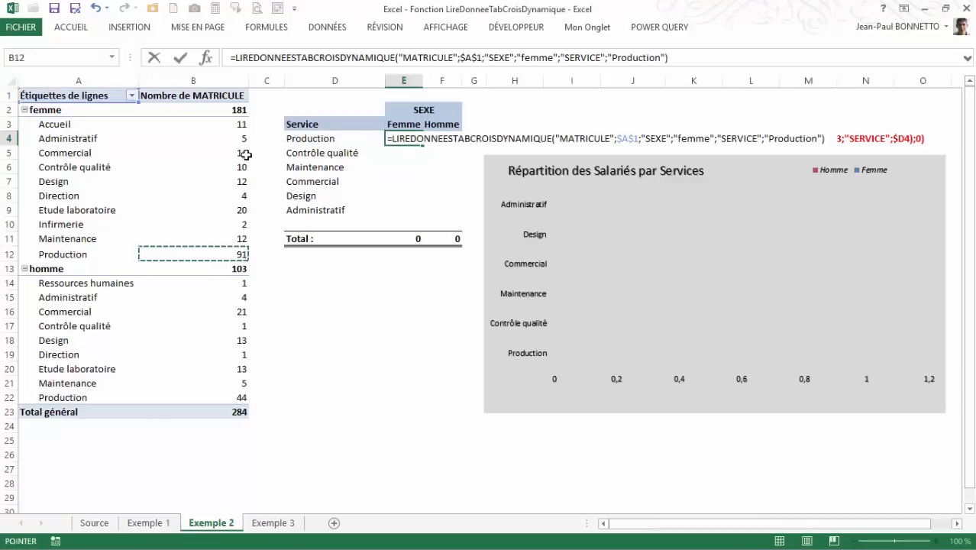
click(206, 59)
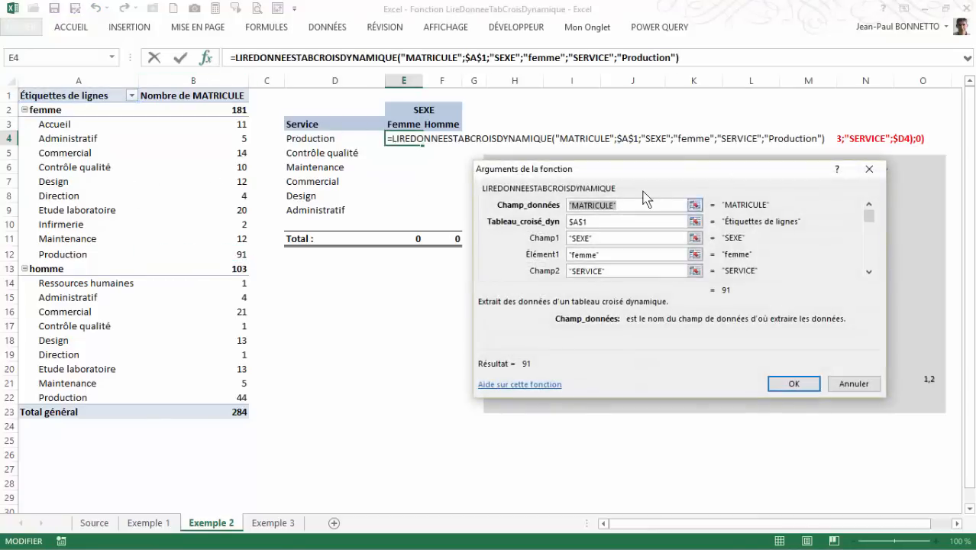
drag(683, 171, 687, 205)
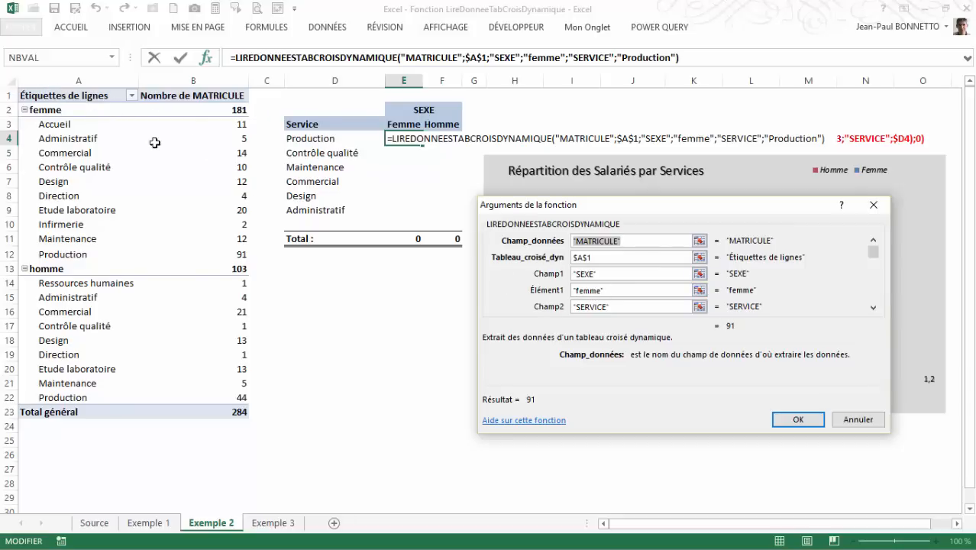
click(611, 290)
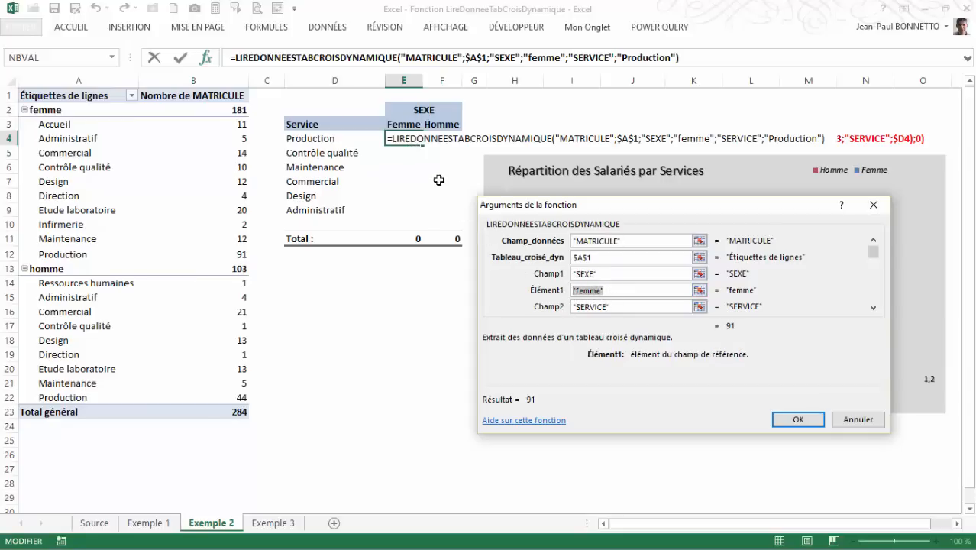
click(400, 123)
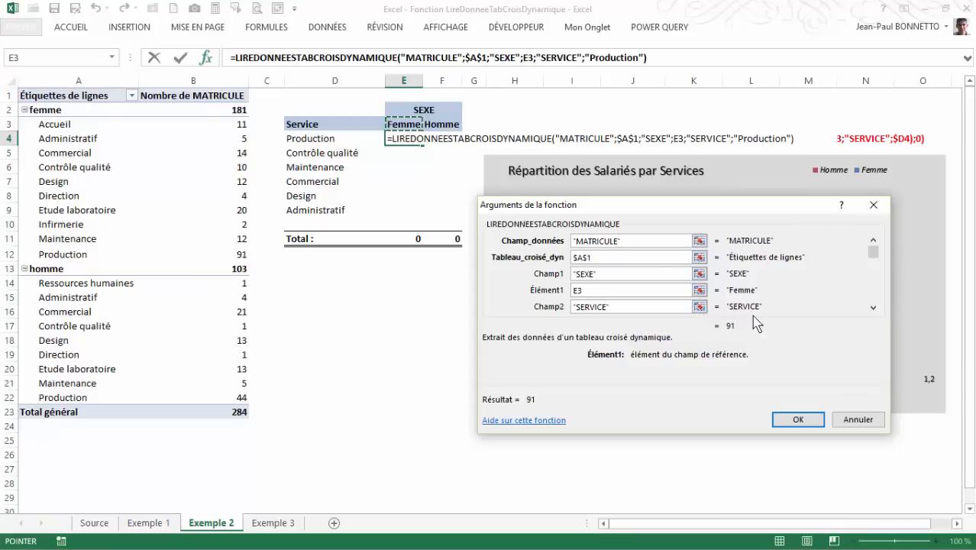
Replace Élément2 "Production" with cell D4 and validate the E4 formula.
click(873, 307)
click(872, 307)
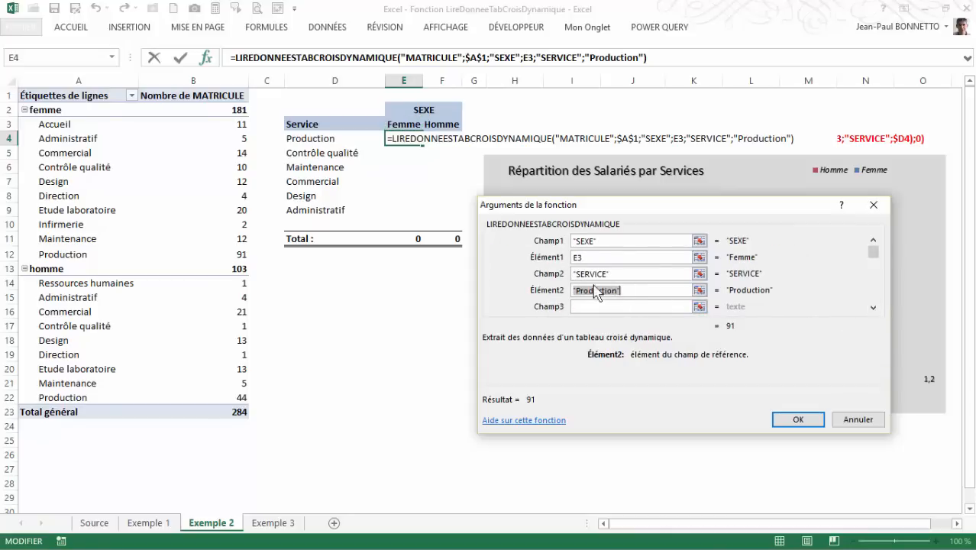
drag(619, 290, 562, 294)
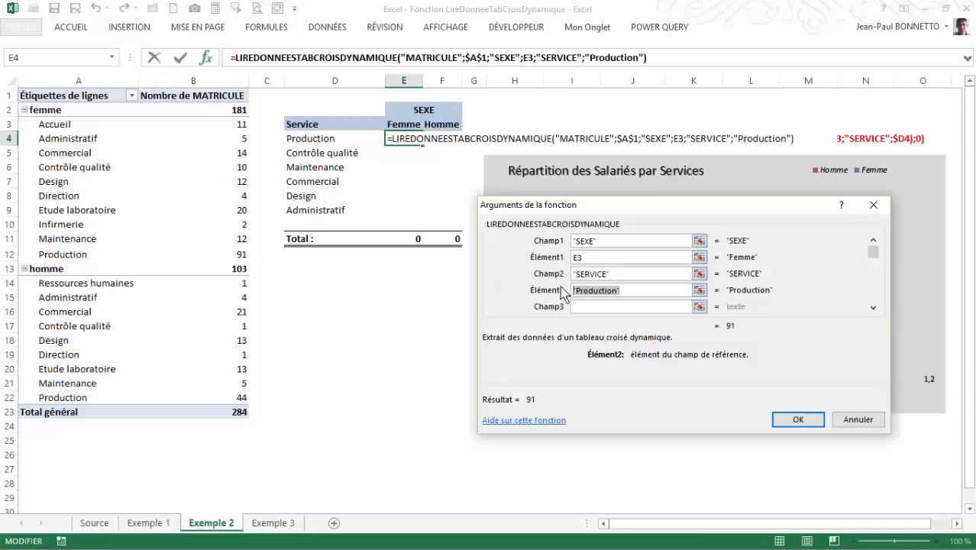
click(299, 137)
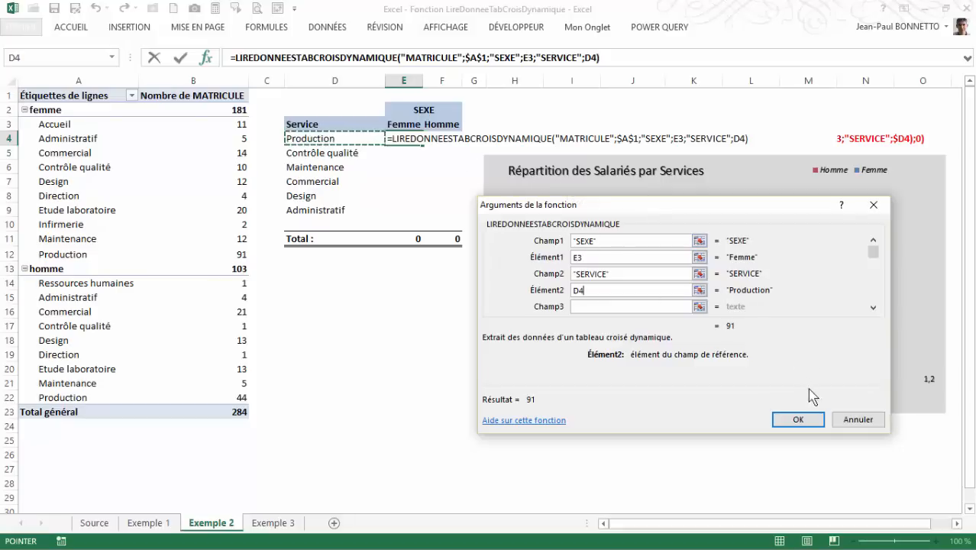
click(795, 419)
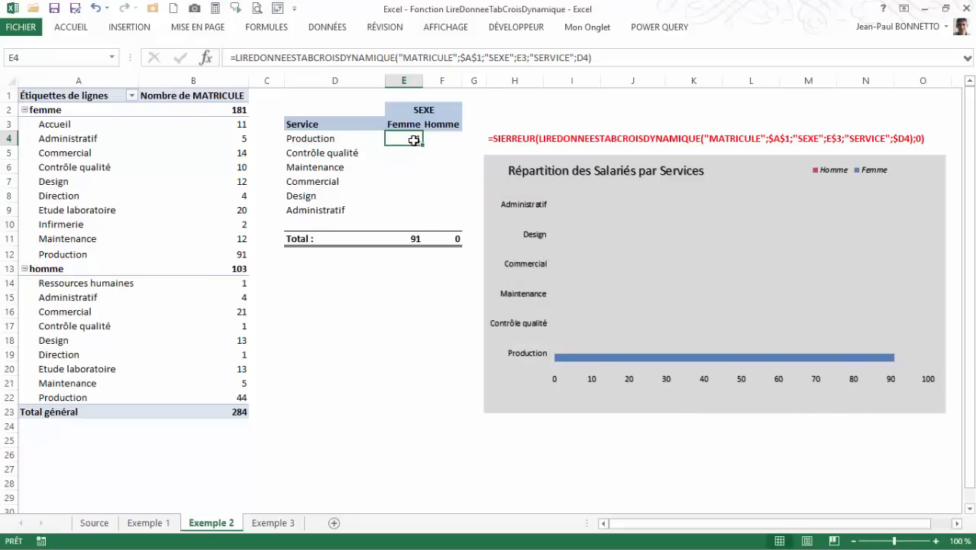
Choose Contrôle qualité as the service in D4 and compare E4 with the women's count in the pivot table.
click(323, 140)
click(391, 138)
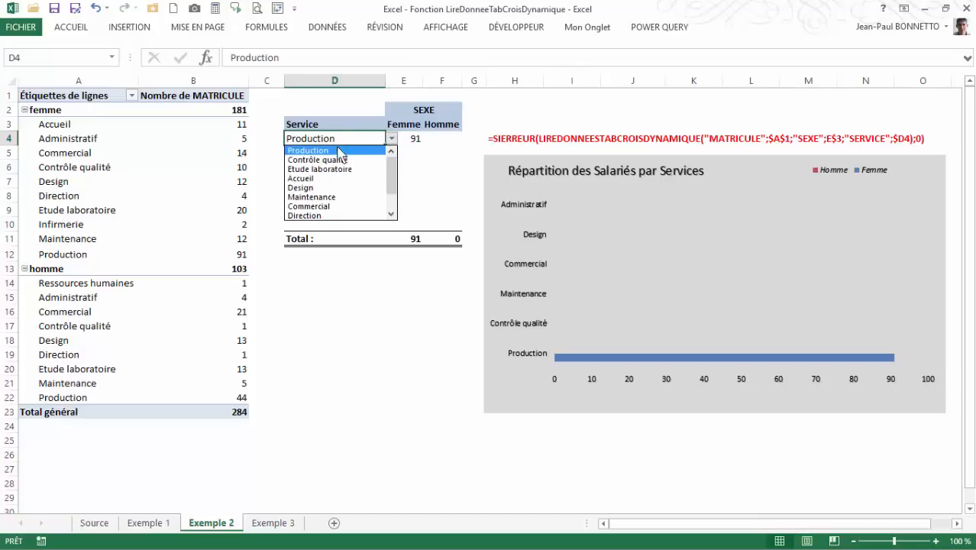
click(340, 159)
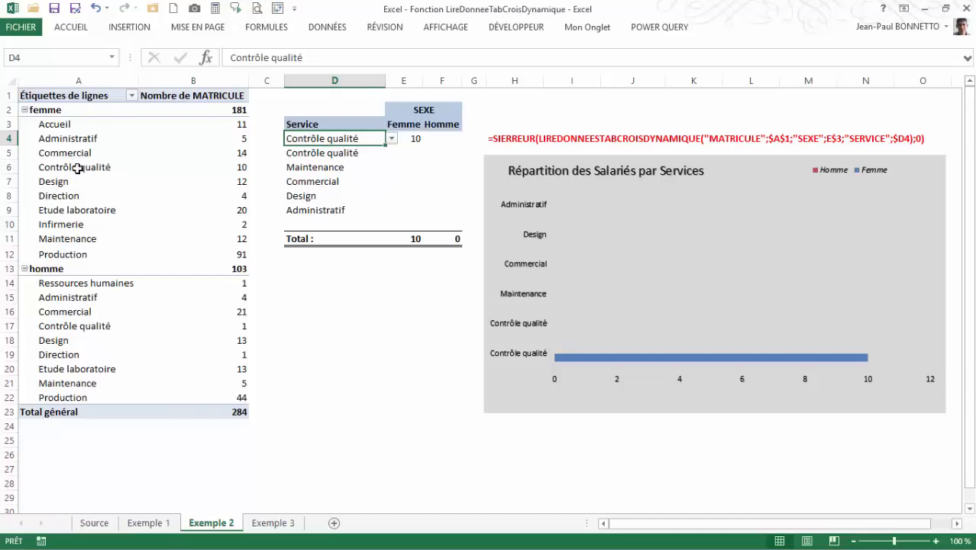
click(233, 167)
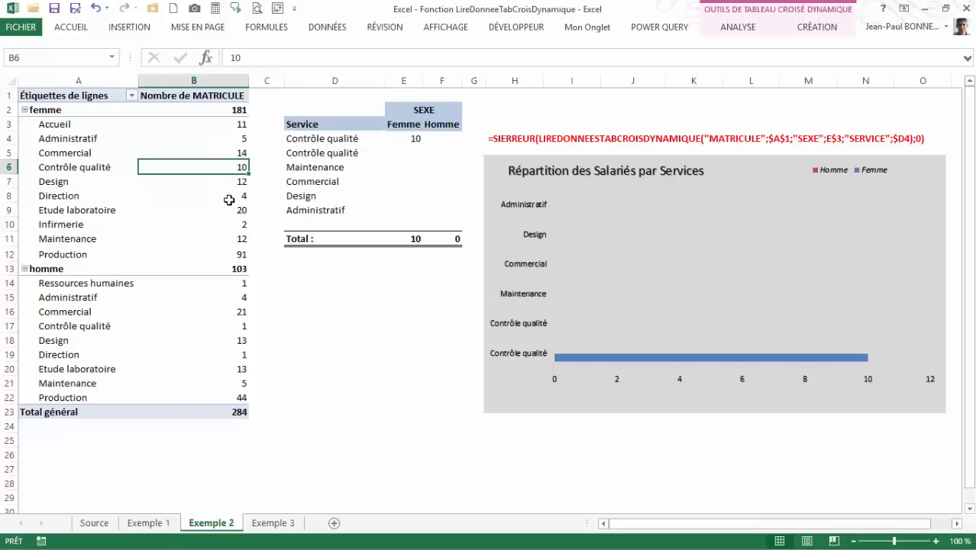
click(415, 141)
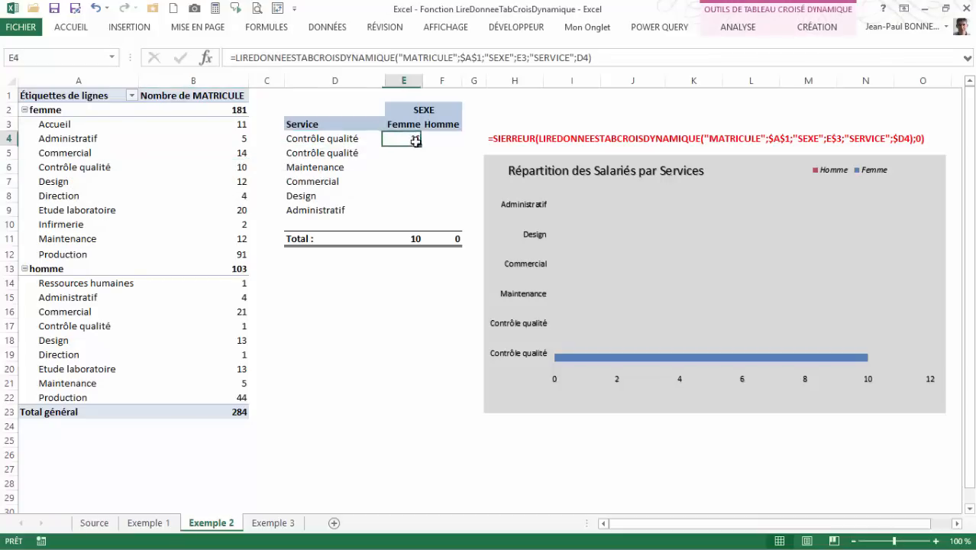
Choose Commercial as the service in D4 and check the women's Commercial count in the pivot table.
click(354, 137)
click(391, 138)
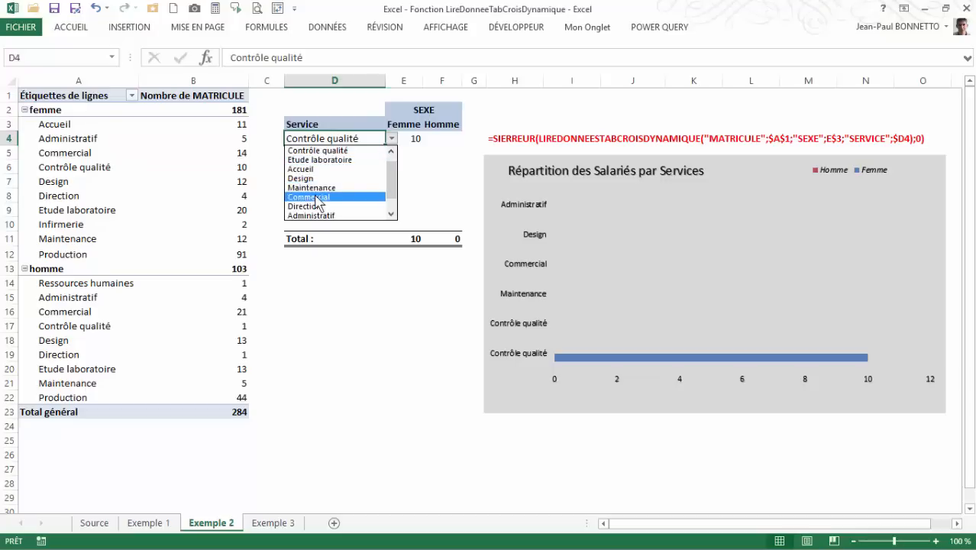
click(316, 197)
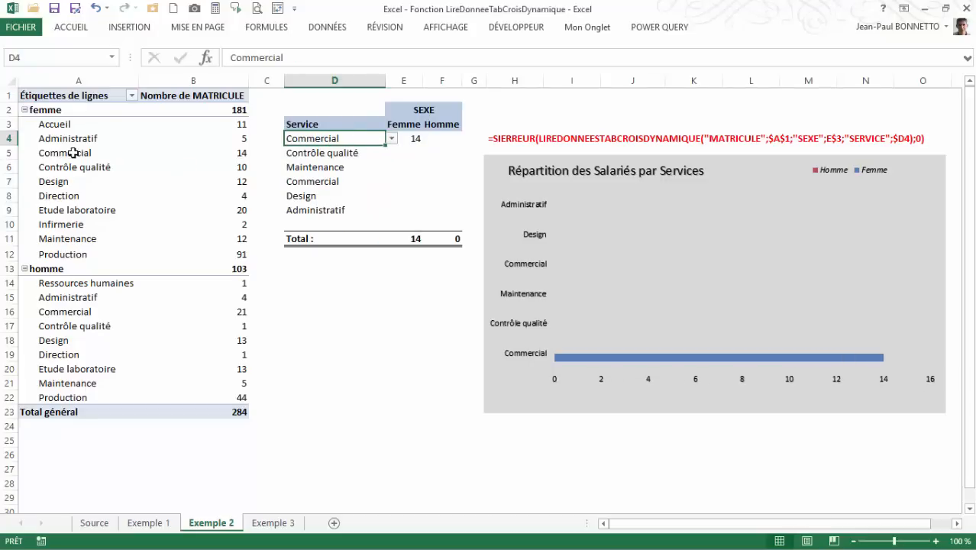
click(241, 153)
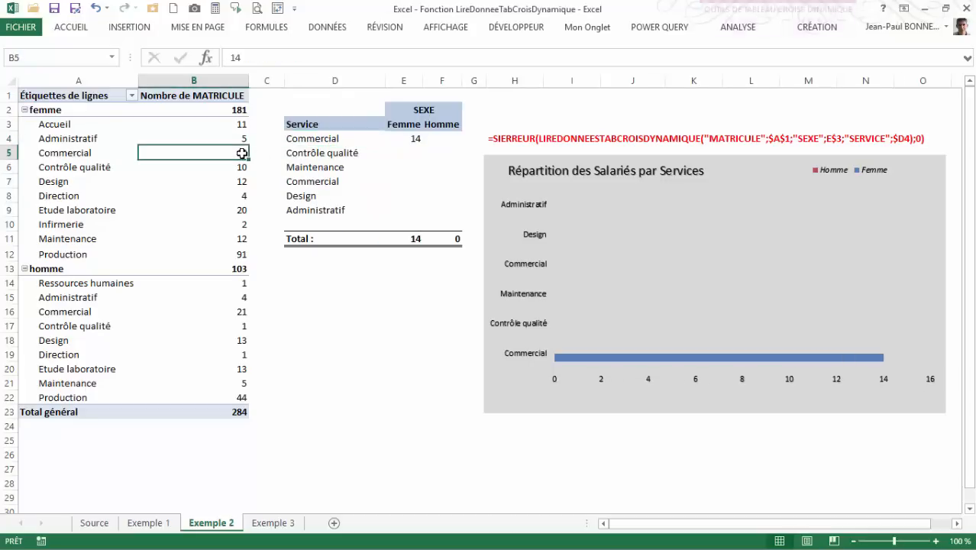
Try copying the E4 formula with its relative references across to F4 and down to E5.
click(407, 143)
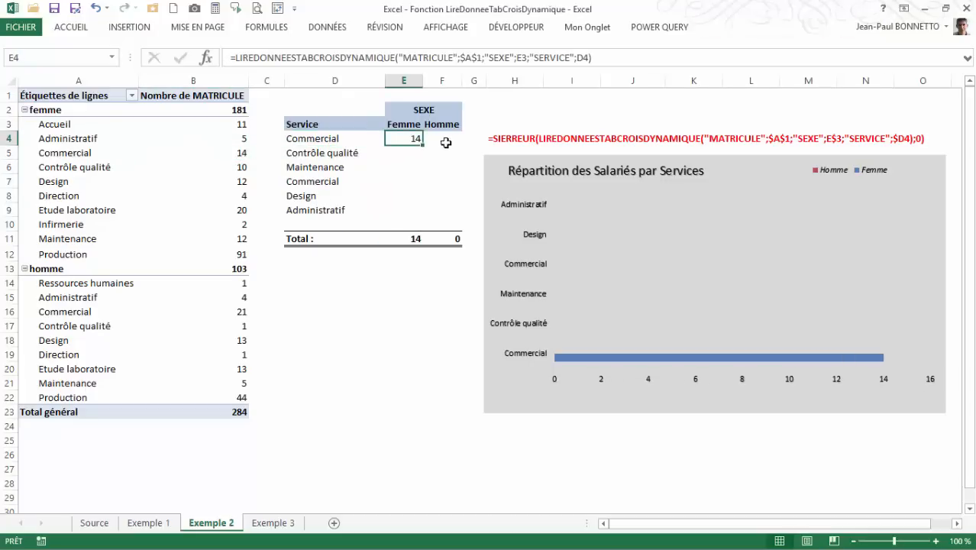
drag(423, 146, 444, 147)
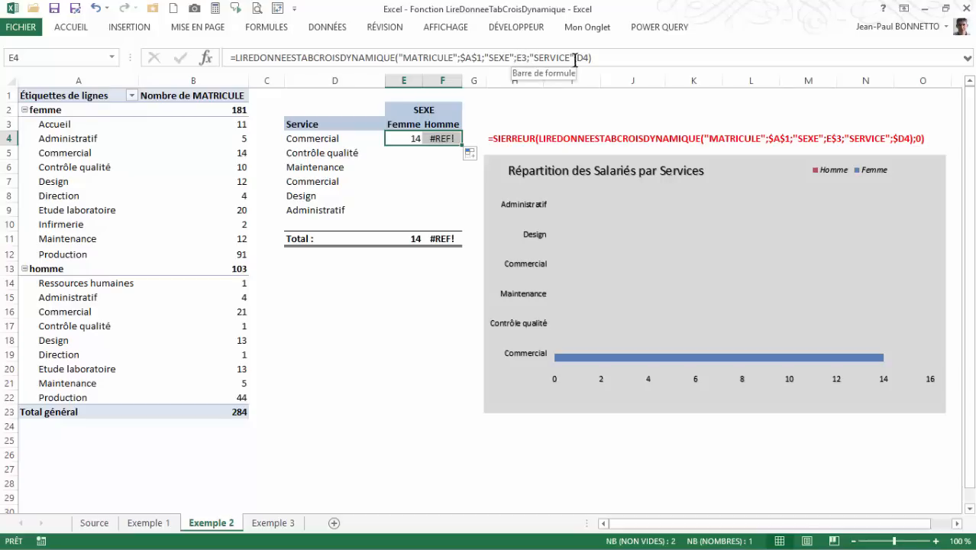
click(416, 139)
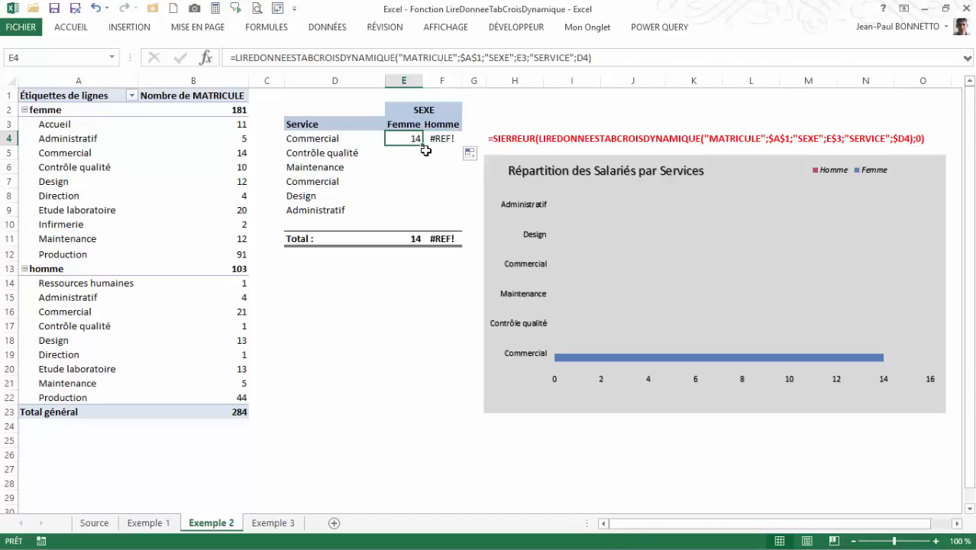
drag(423, 145, 422, 158)
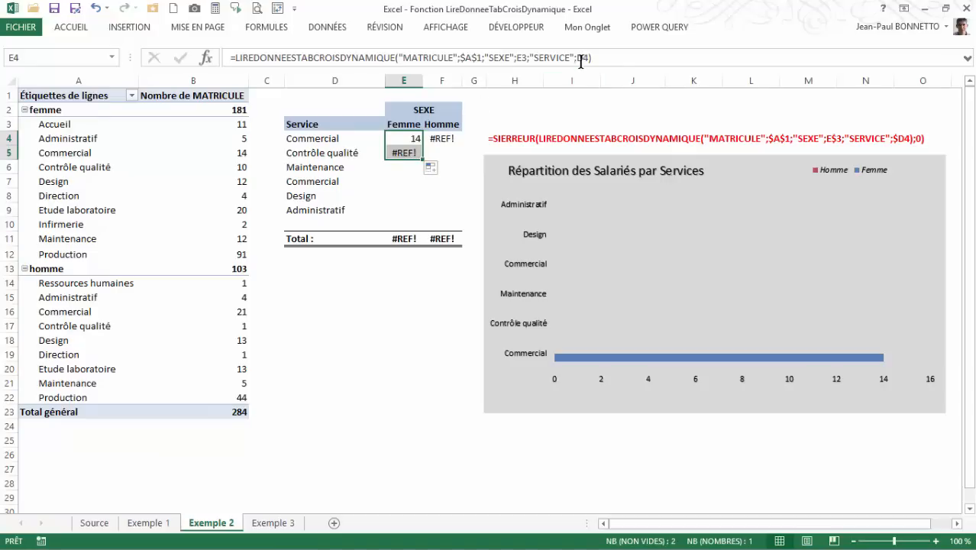
click(413, 138)
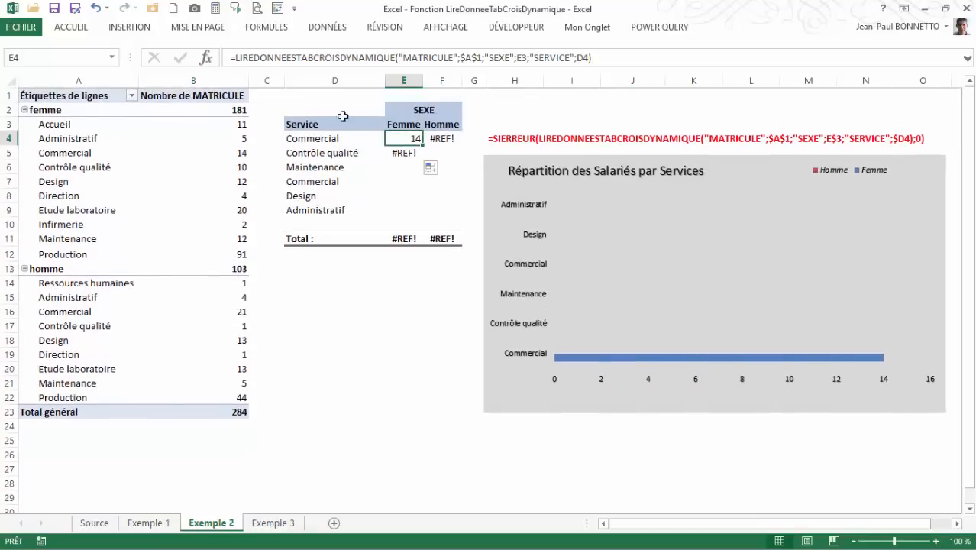
click(206, 59)
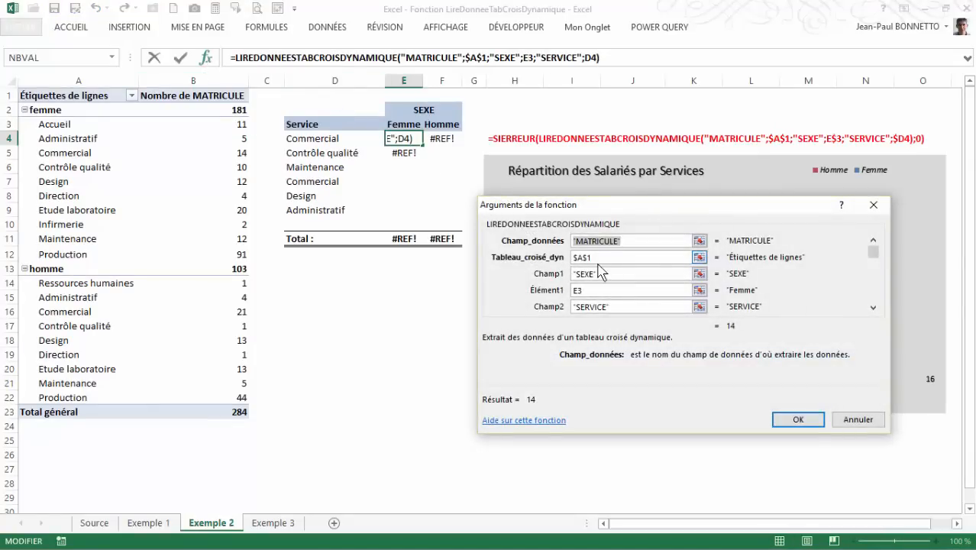
click(588, 291)
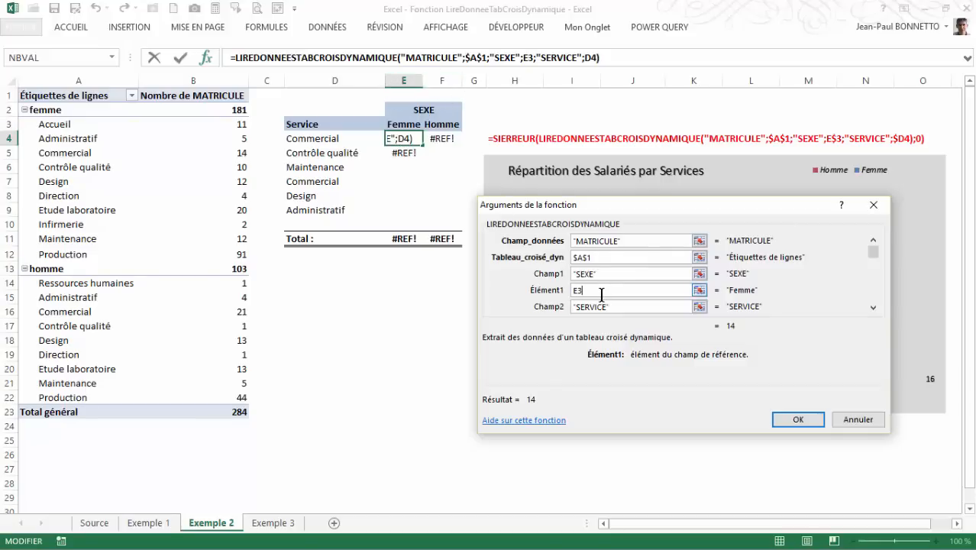
key(F3)
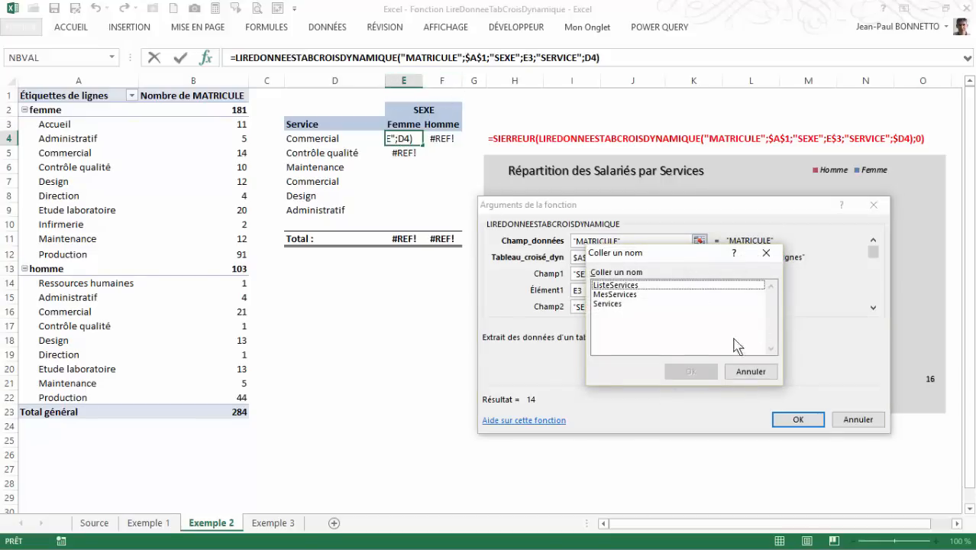
click(750, 372)
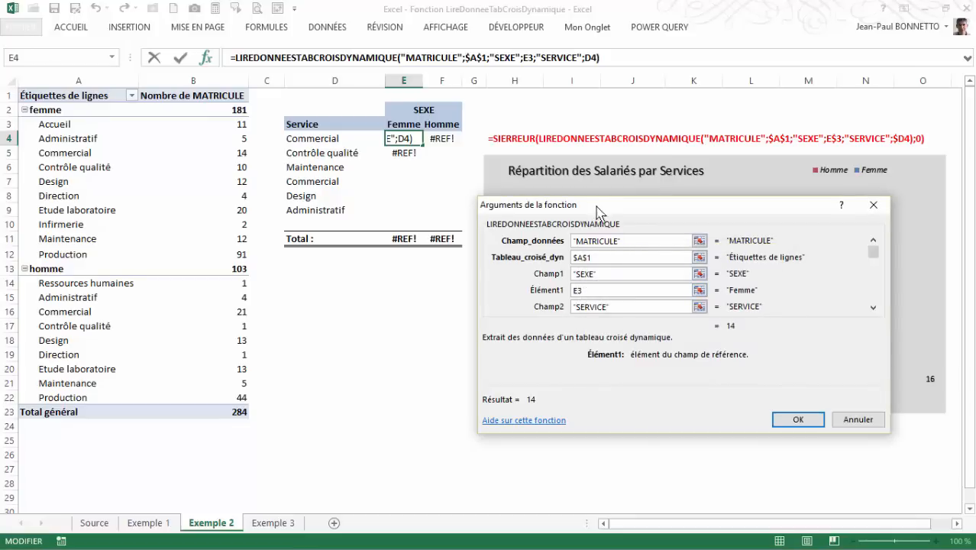
drag(634, 221, 635, 227)
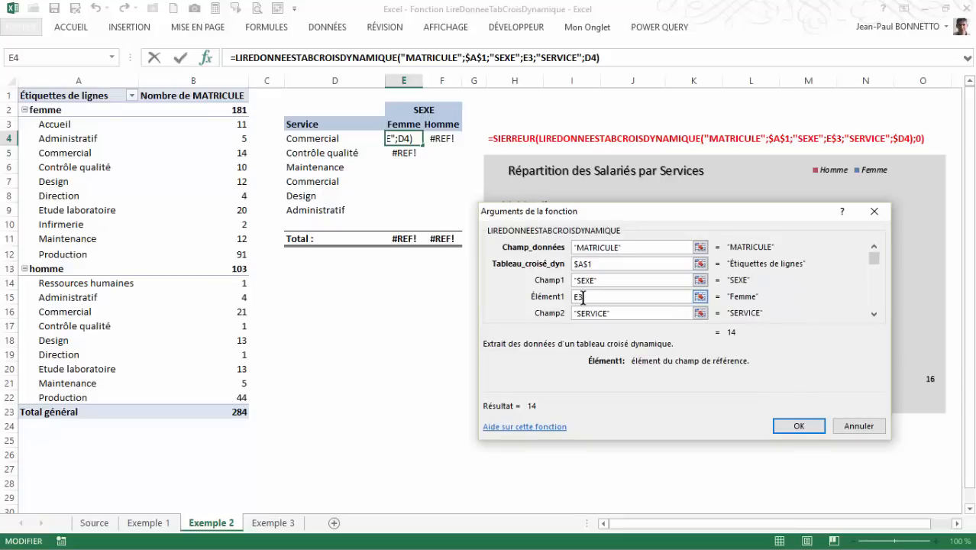
click(874, 212)
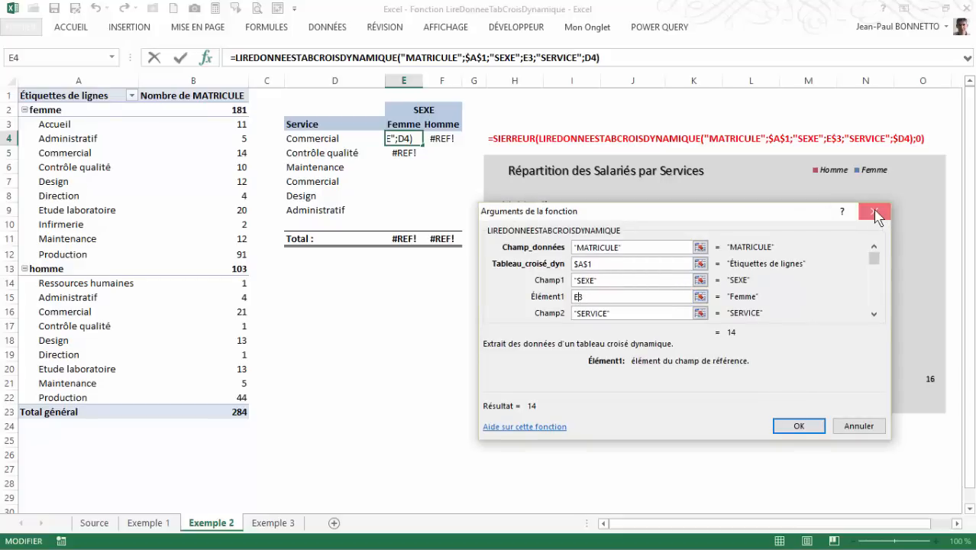
Make the sex reference in the E4 formula mixed as E$3 so only its row stays fixed.
click(523, 57)
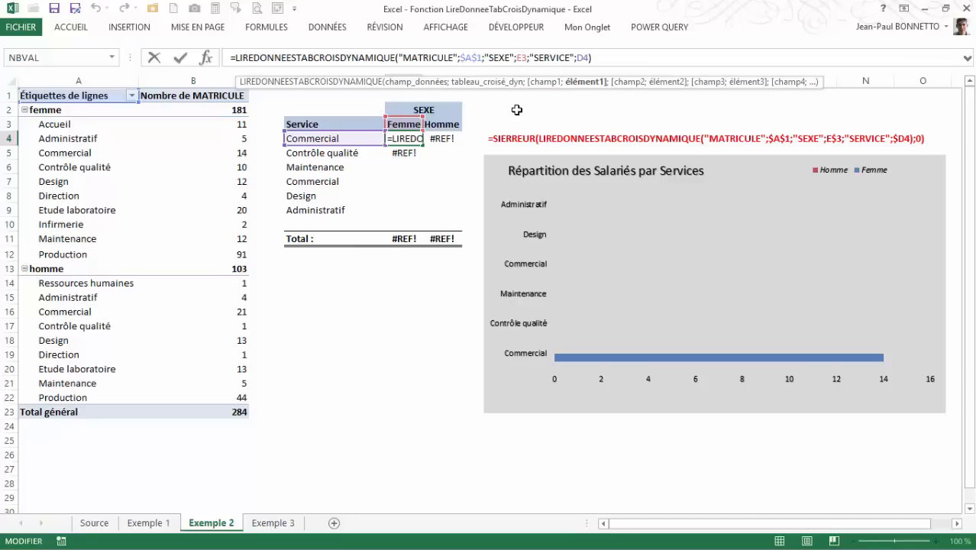
key(F3)
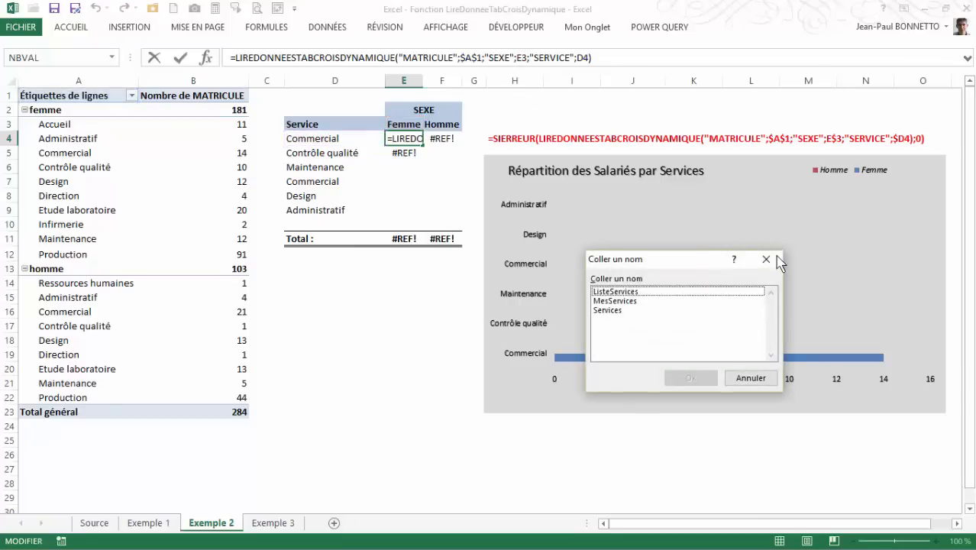
click(762, 260)
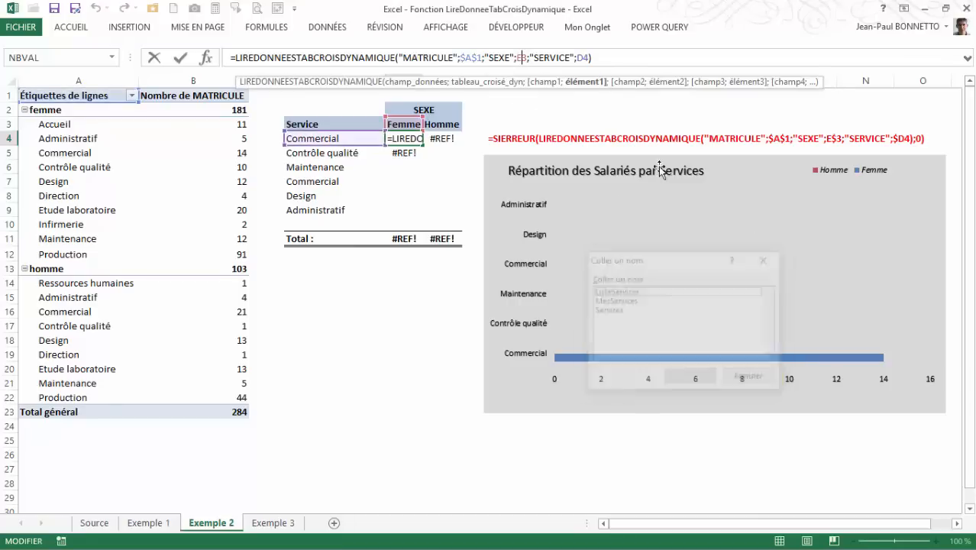
click(524, 58)
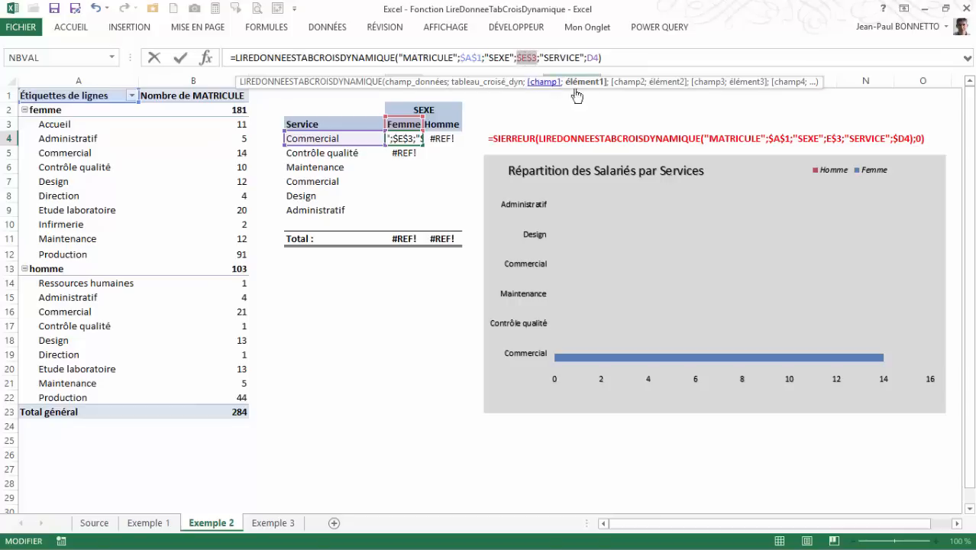
key(F4)
key(F4)
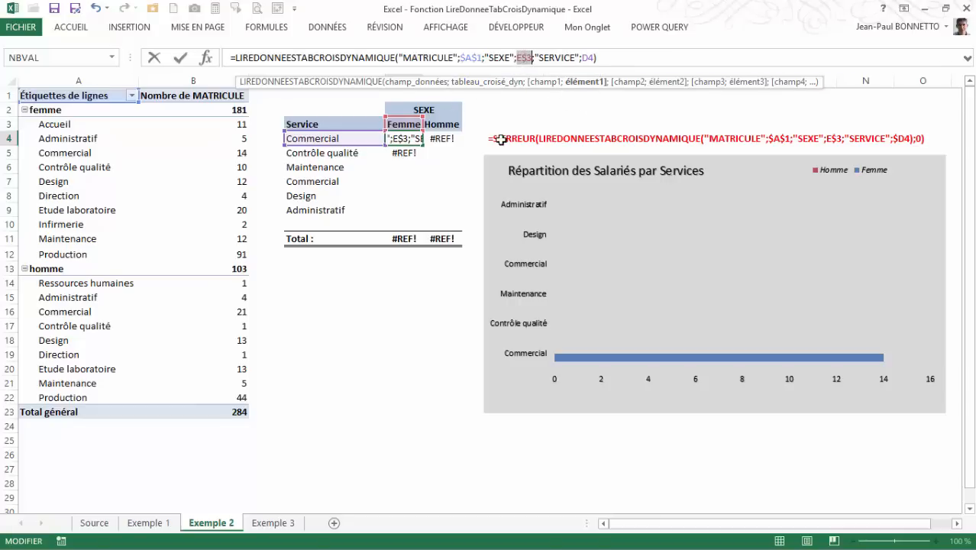
Change the service reference in the E4 formula to $D4 and copy the formula across E4:F9.
click(587, 59)
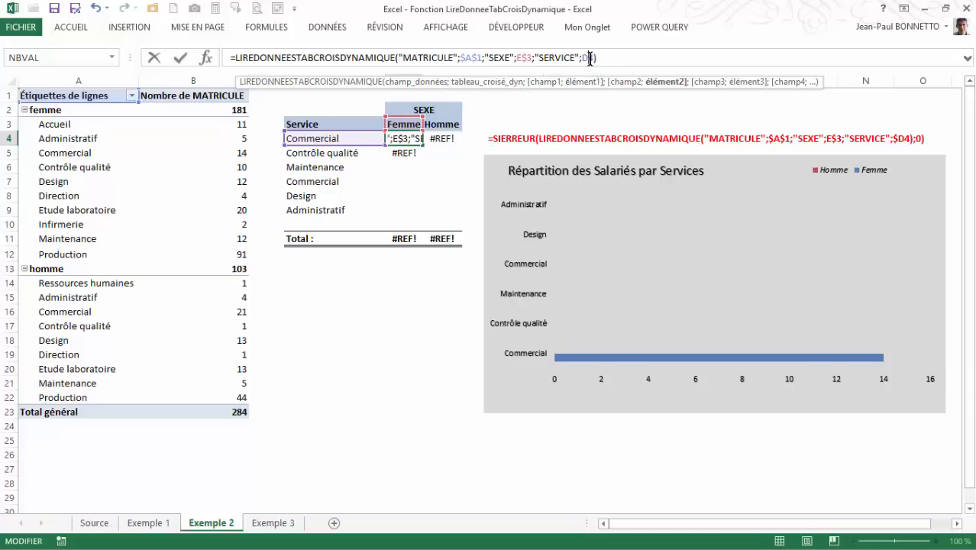
key(F4)
key(F4)
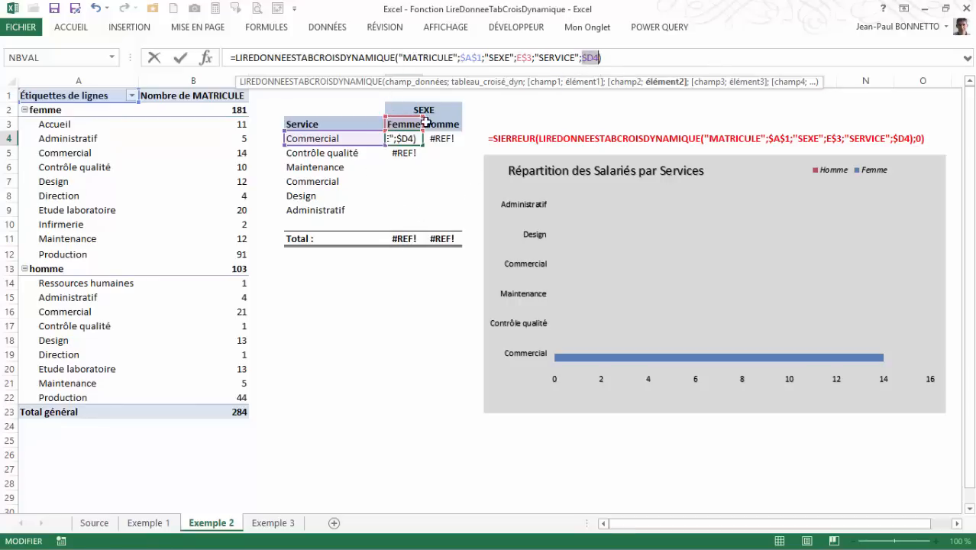
key(Return)
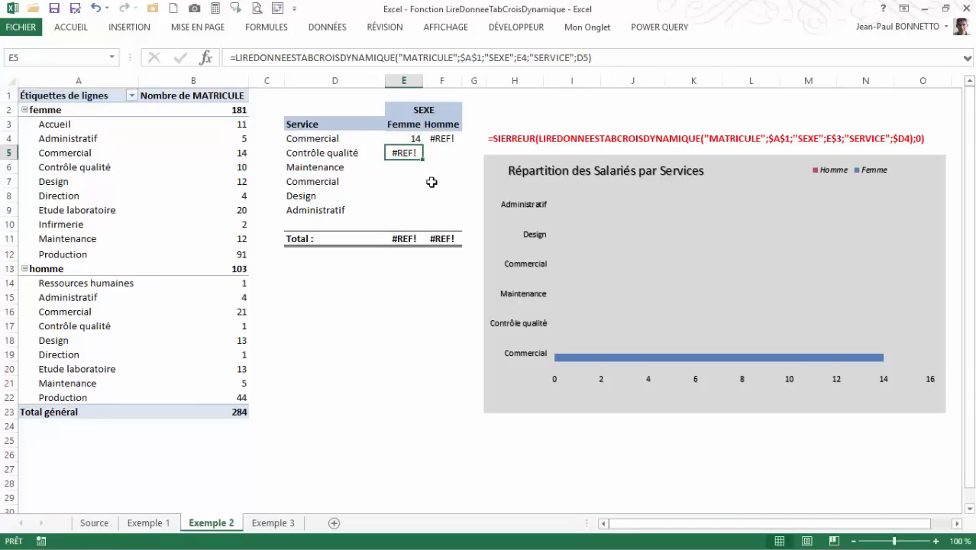
click(417, 139)
drag(423, 146, 462, 216)
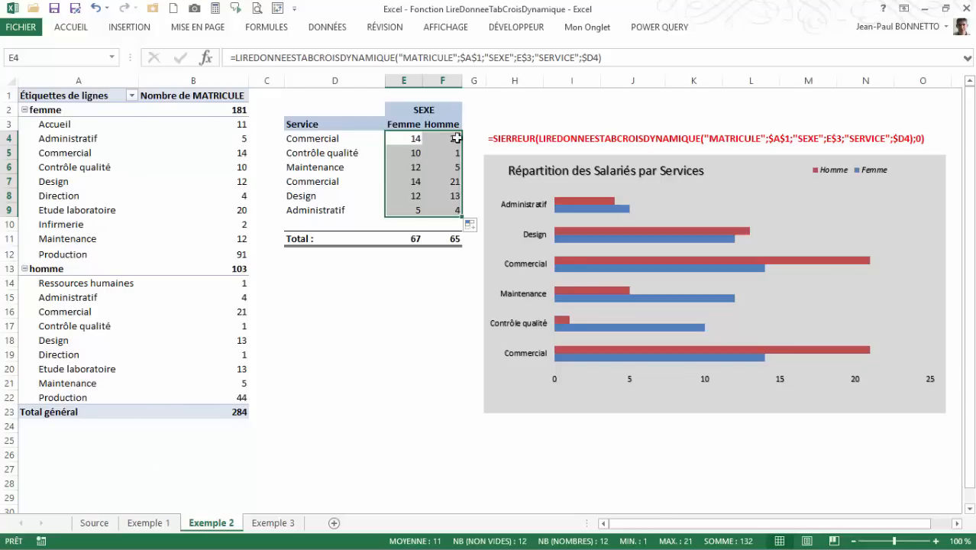
Choose Ressources humaines as the service in D7 and check its women's and men's counts against the pivot table.
click(318, 184)
click(391, 180)
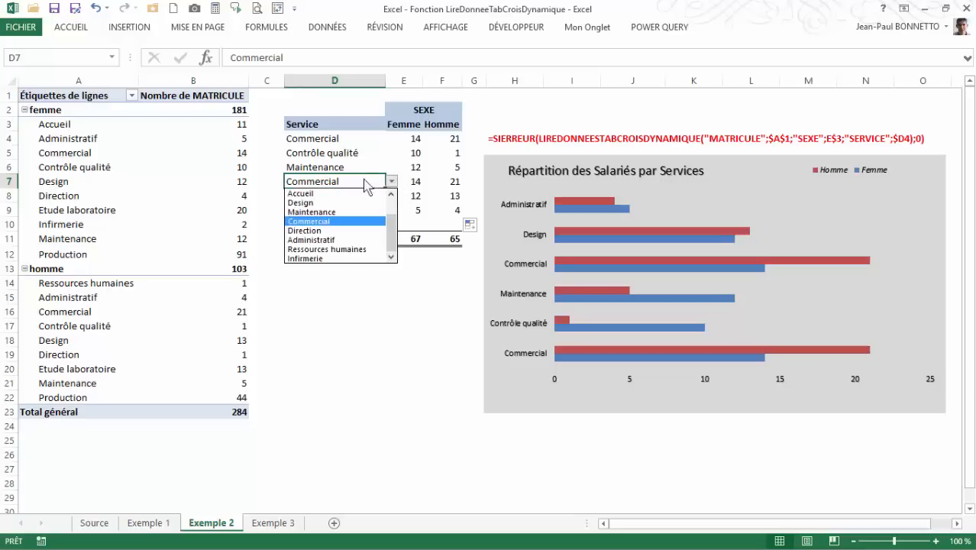
click(328, 249)
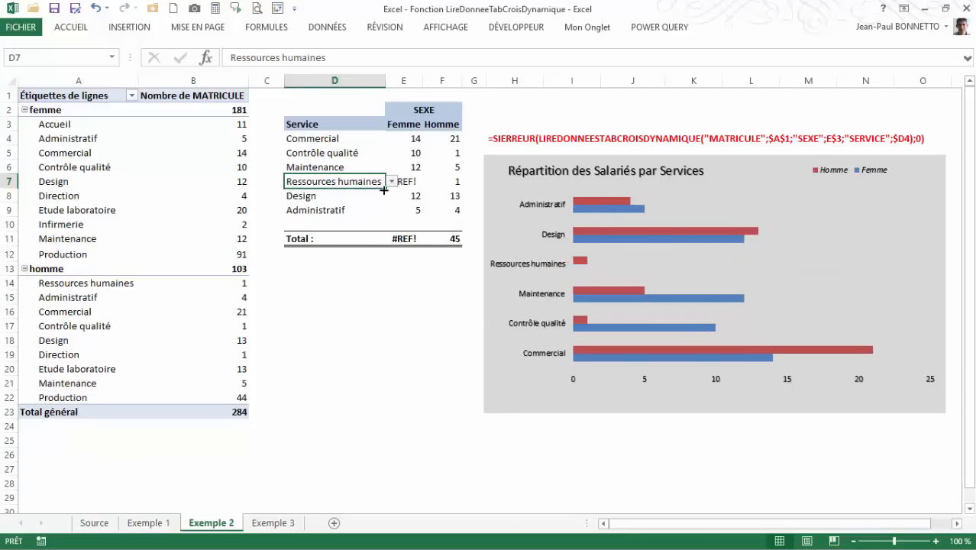
click(407, 185)
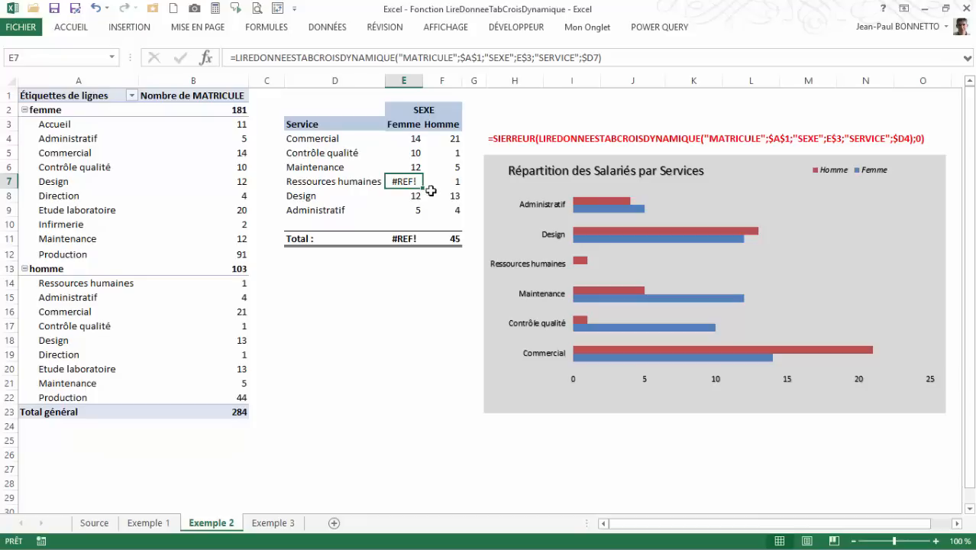
click(455, 187)
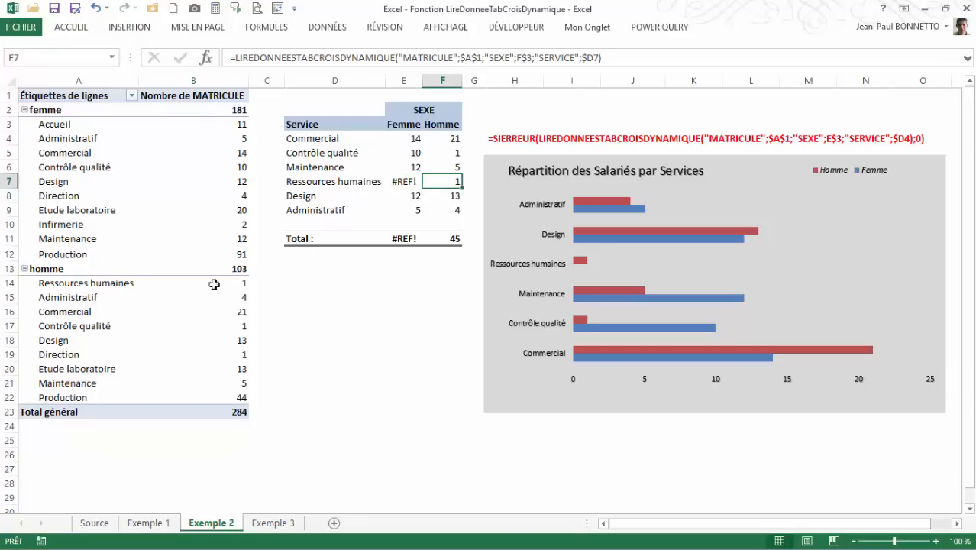
click(82, 283)
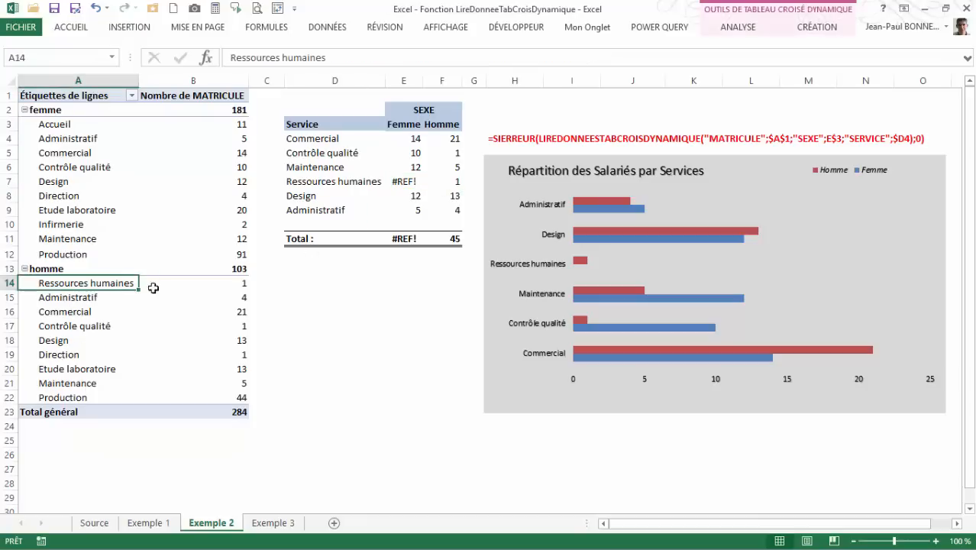
click(402, 182)
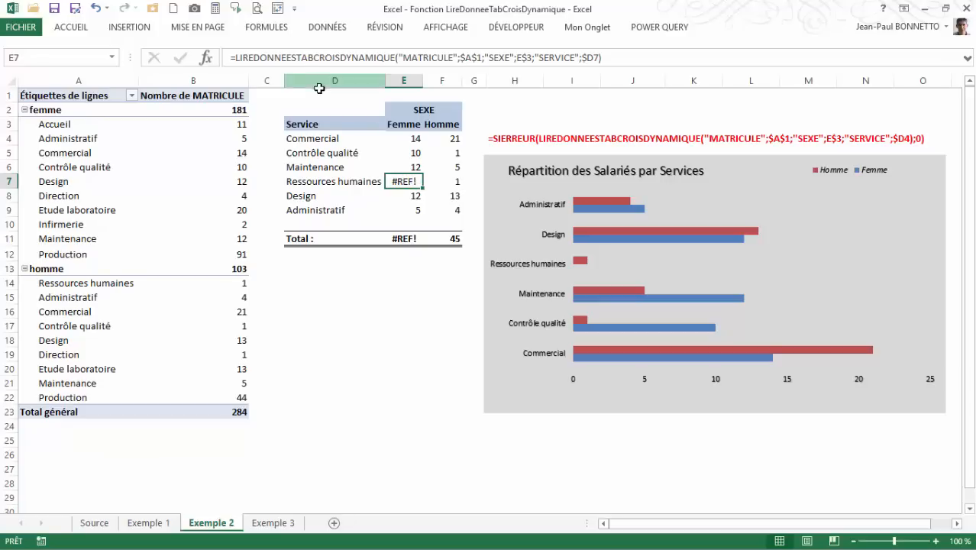
Wrap the E4 formula in SIERREUR with an empty text "" as the value on error.
click(413, 139)
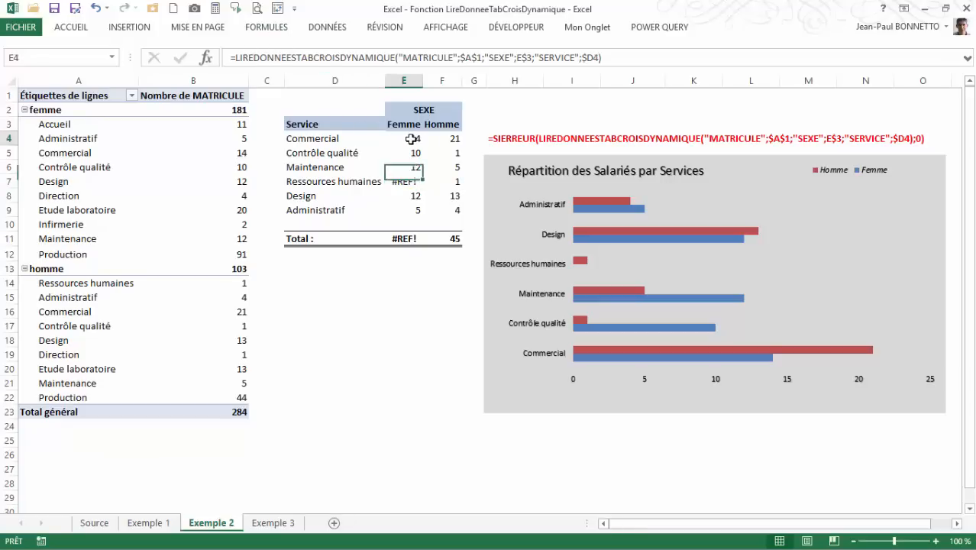
click(255, 59)
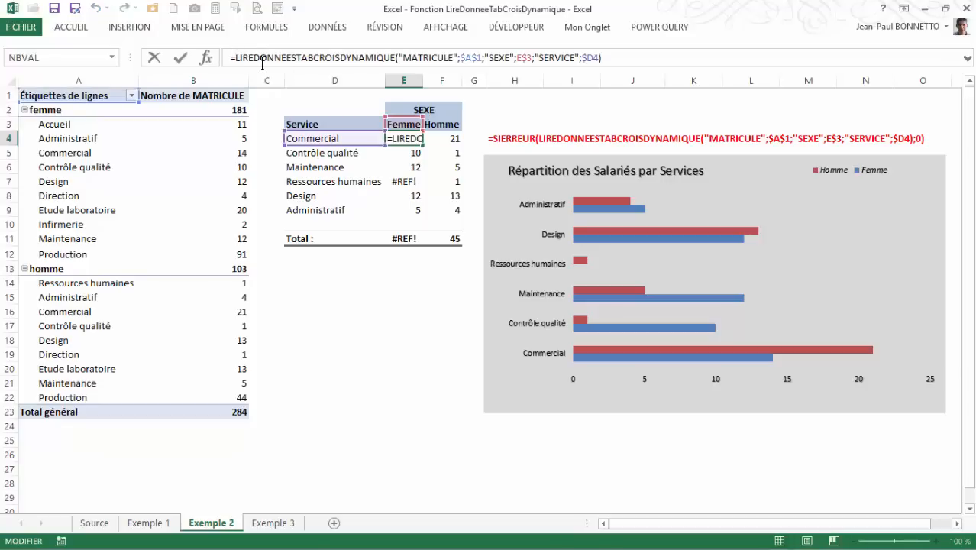
key(Home)
key(Right)
text(siee)
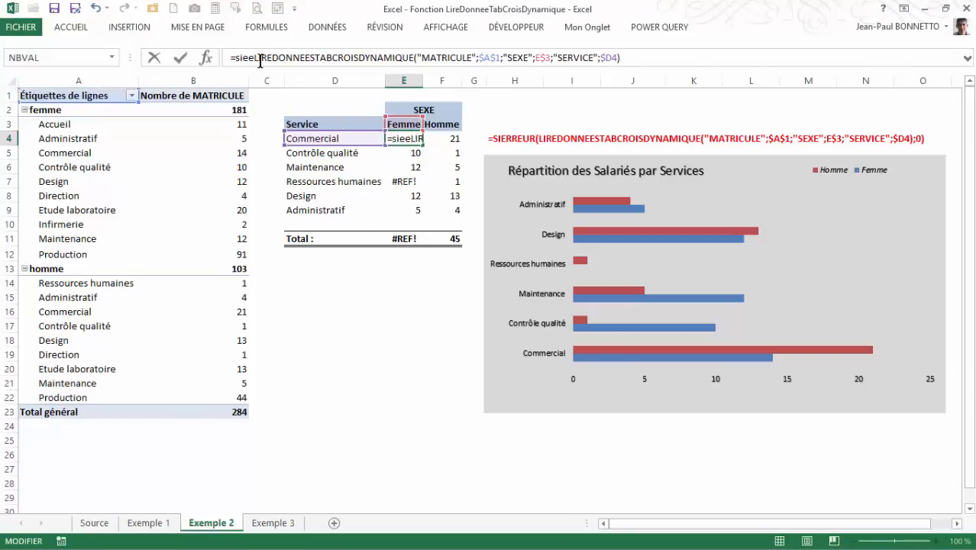
key(BackSpace)
double_click(256, 82)
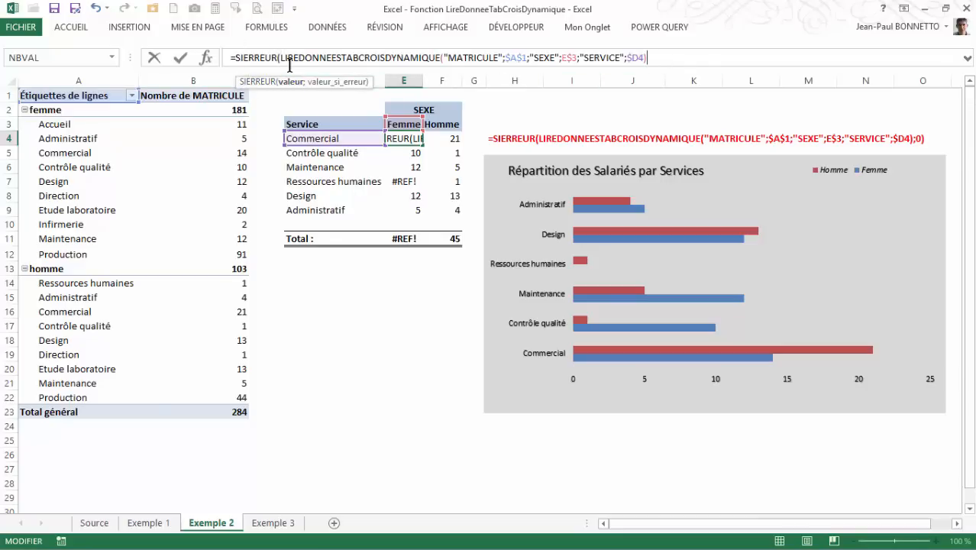
text(;)
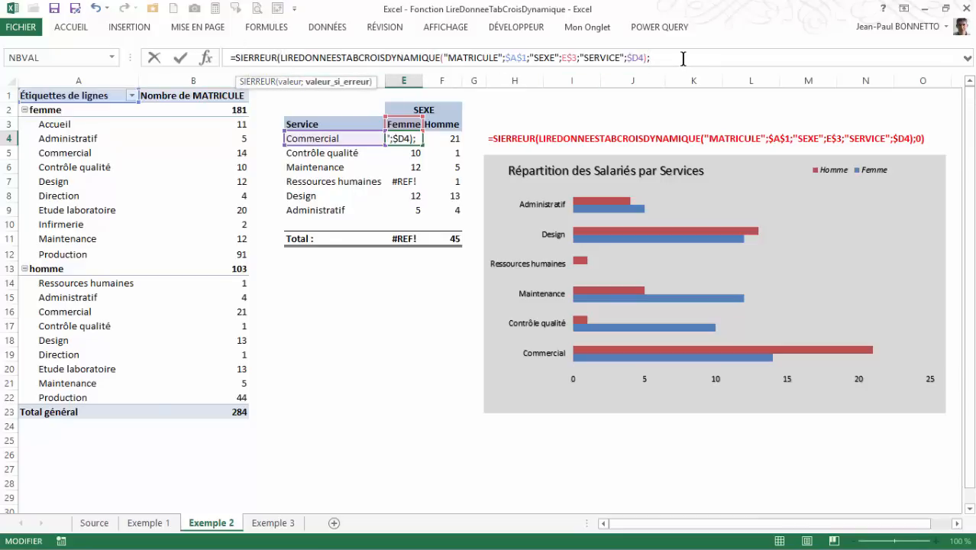
text(""))
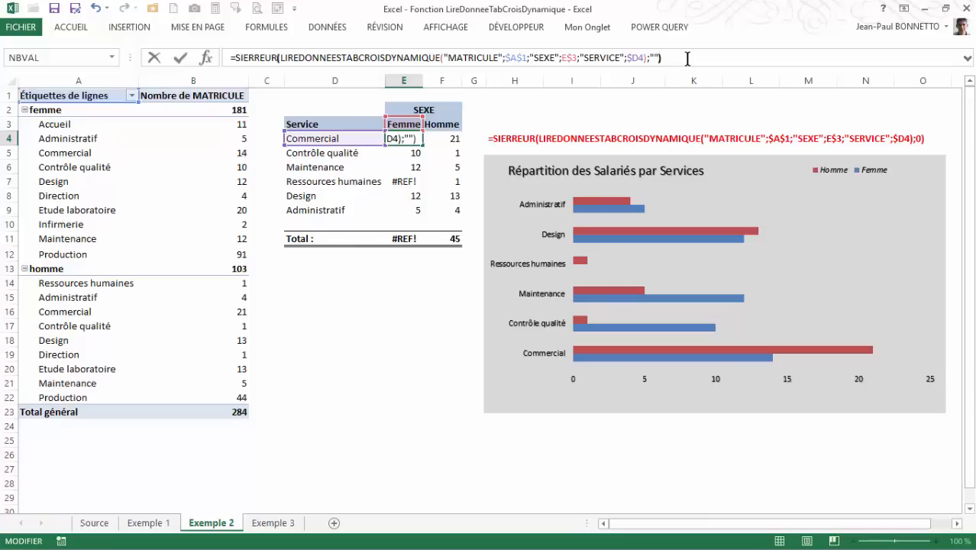
key(Return)
Copy the SIERREUR formula from E4 across E4:F9 and check the women's Ressources humaines cell.
click(424, 142)
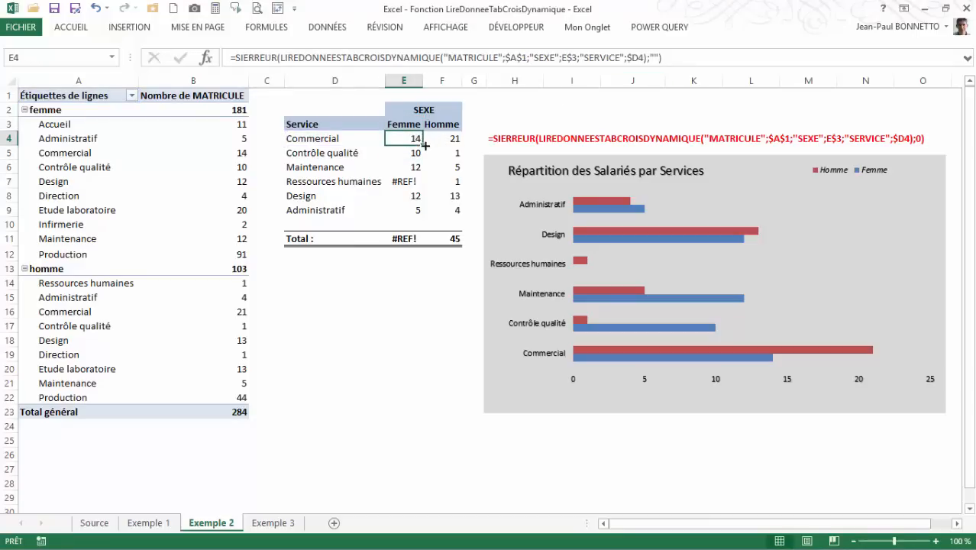
drag(425, 145, 463, 216)
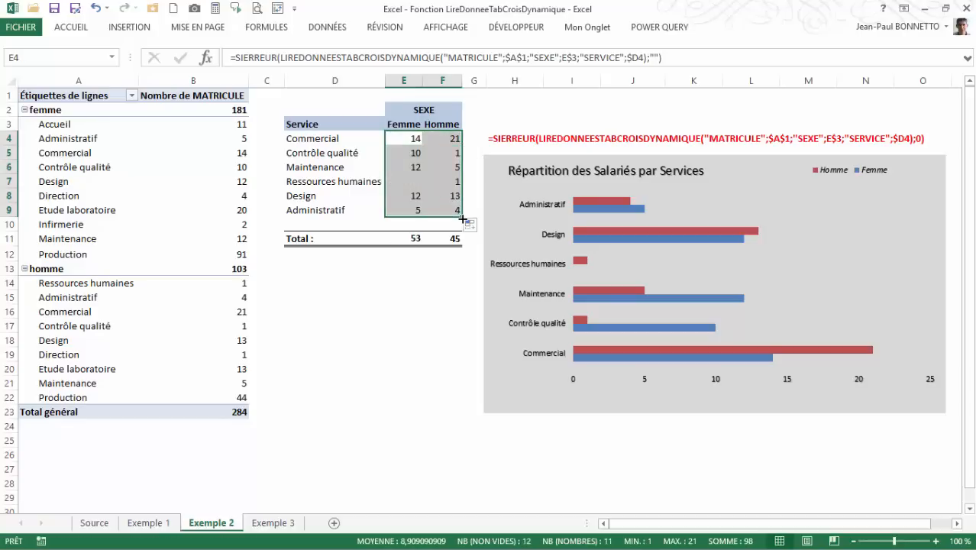
click(410, 181)
Choose Etude laboratoire as the service in D5 and compare the women's count with the pivot table, then inspect F5.
click(341, 154)
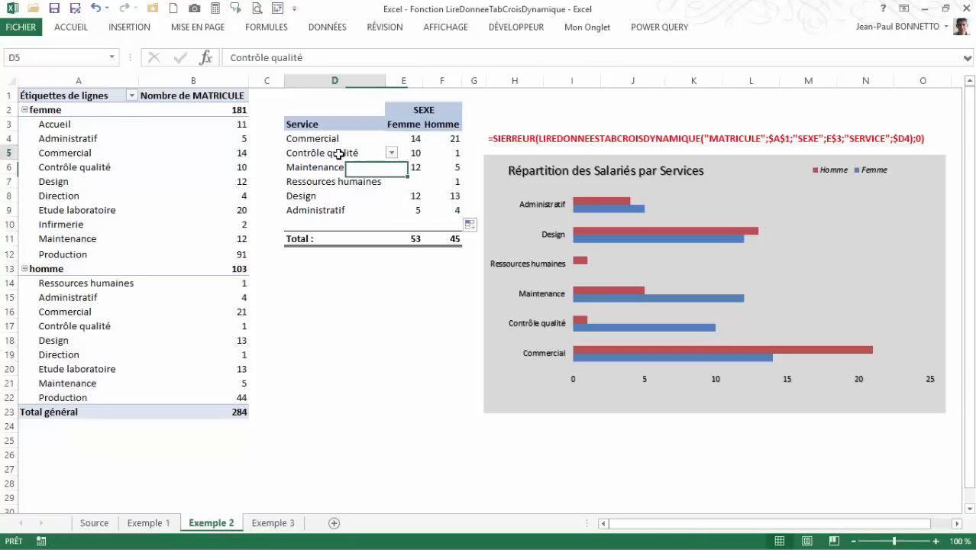
click(390, 153)
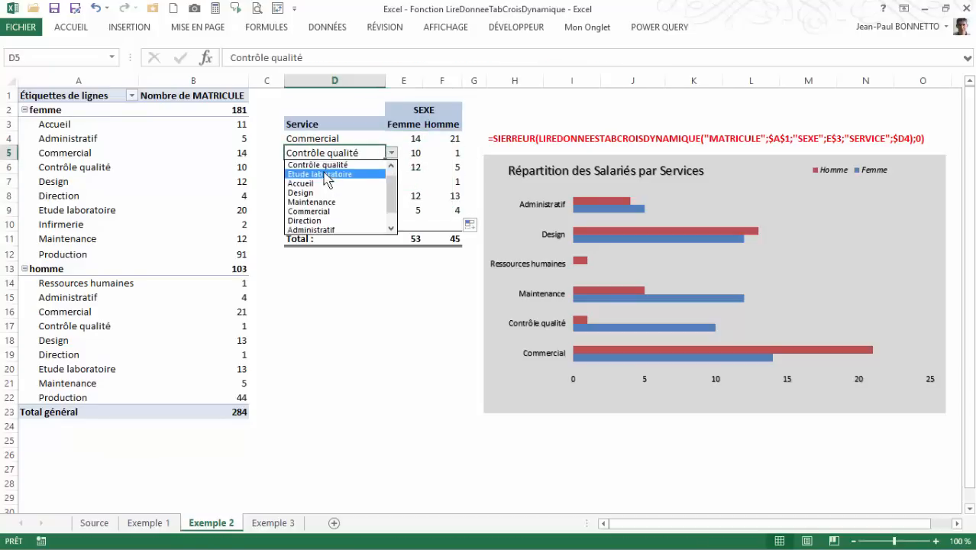
click(334, 175)
click(416, 155)
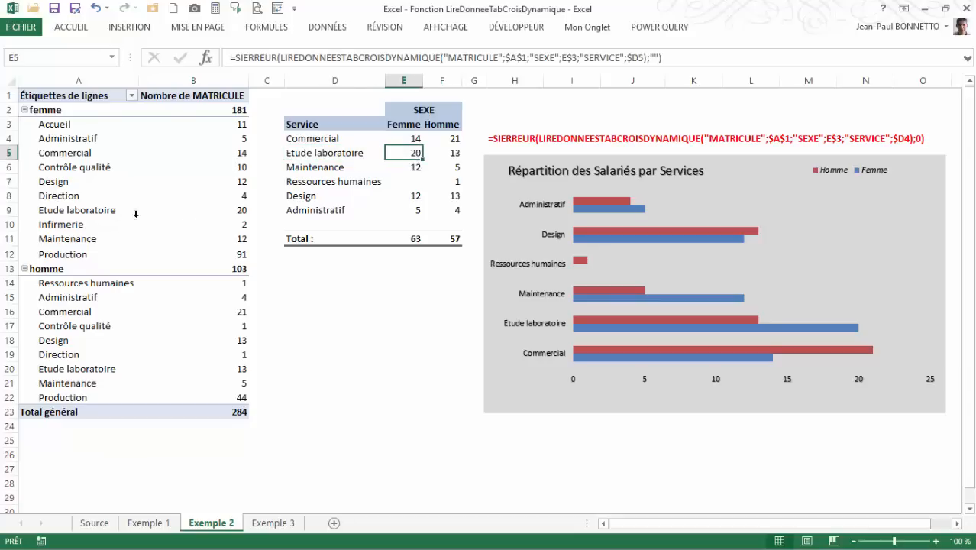
click(233, 209)
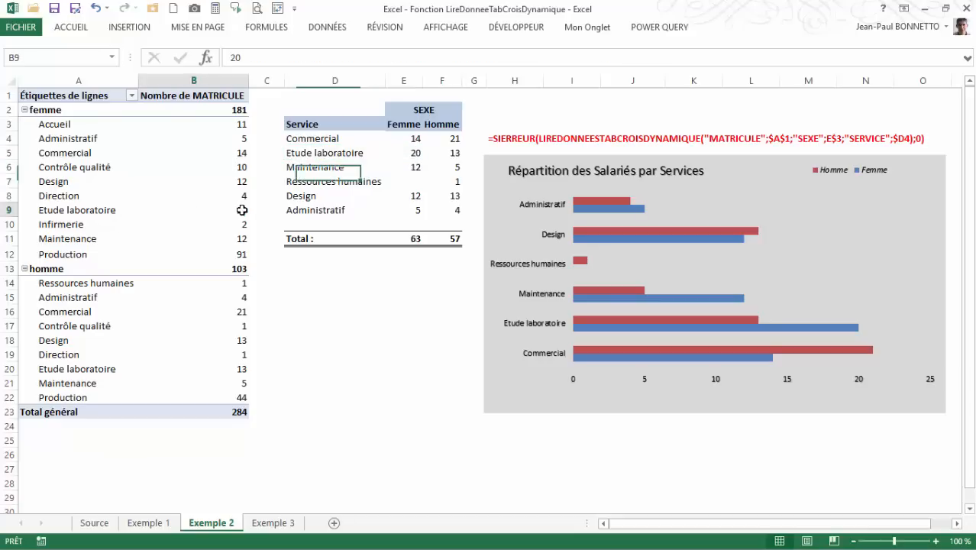
click(450, 152)
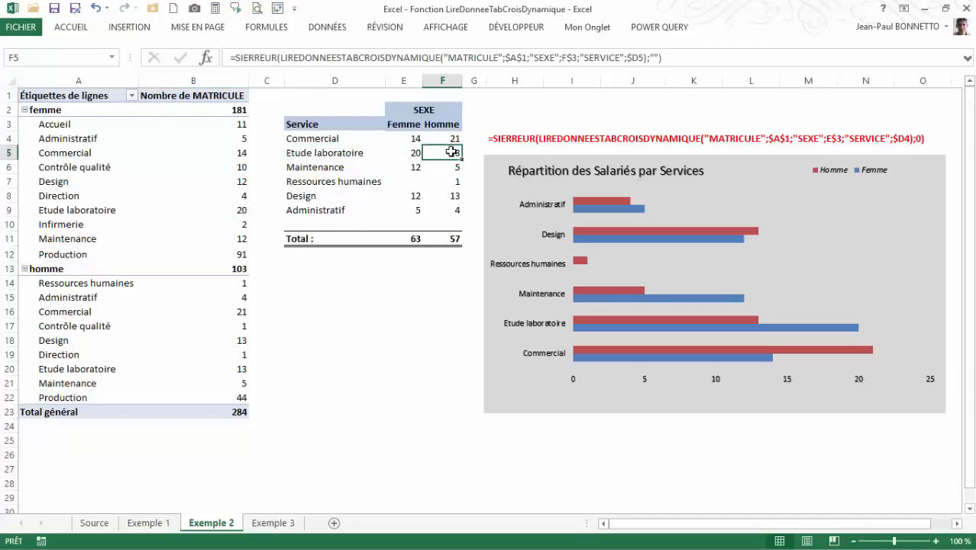
Check the men's Etude laboratoire count in the pivot table and change the column header in E3 to Femmes.
click(233, 368)
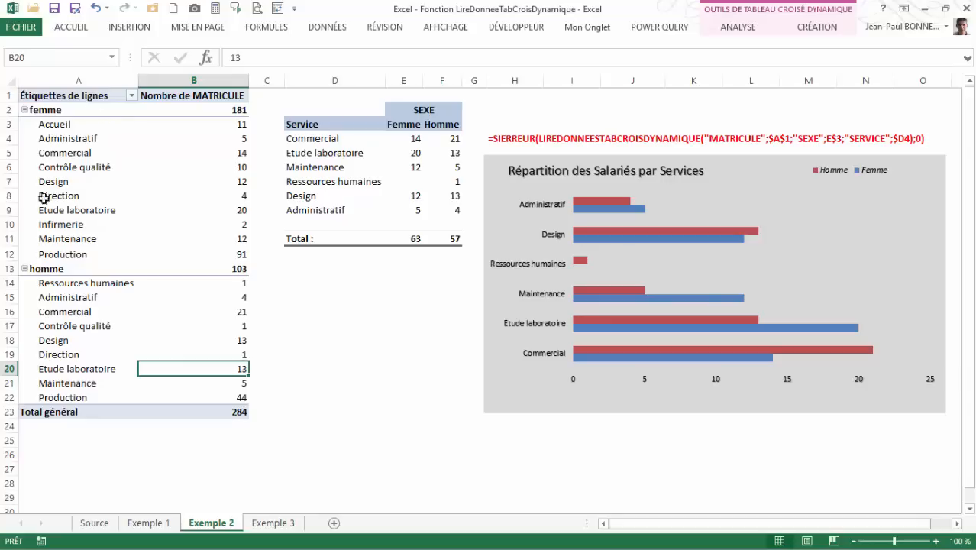
click(406, 126)
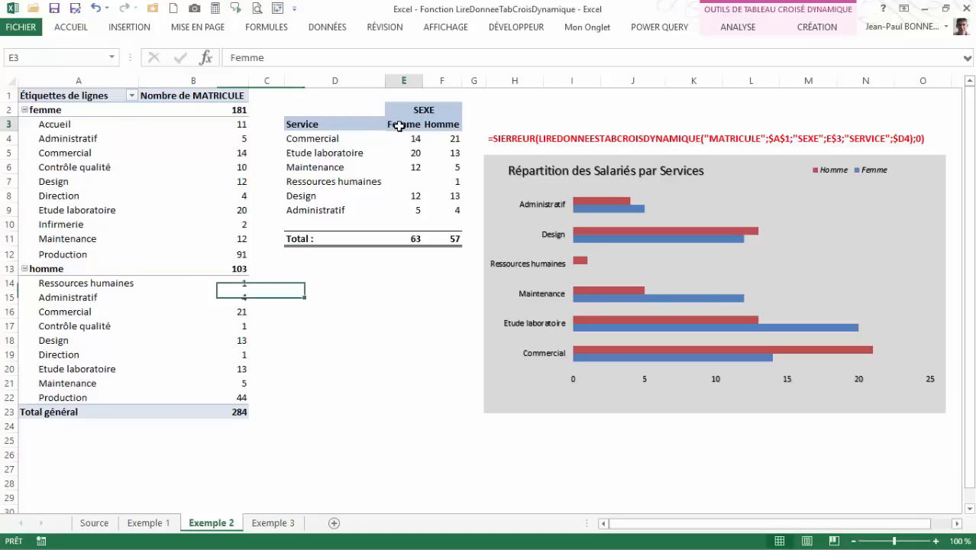
click(272, 64)
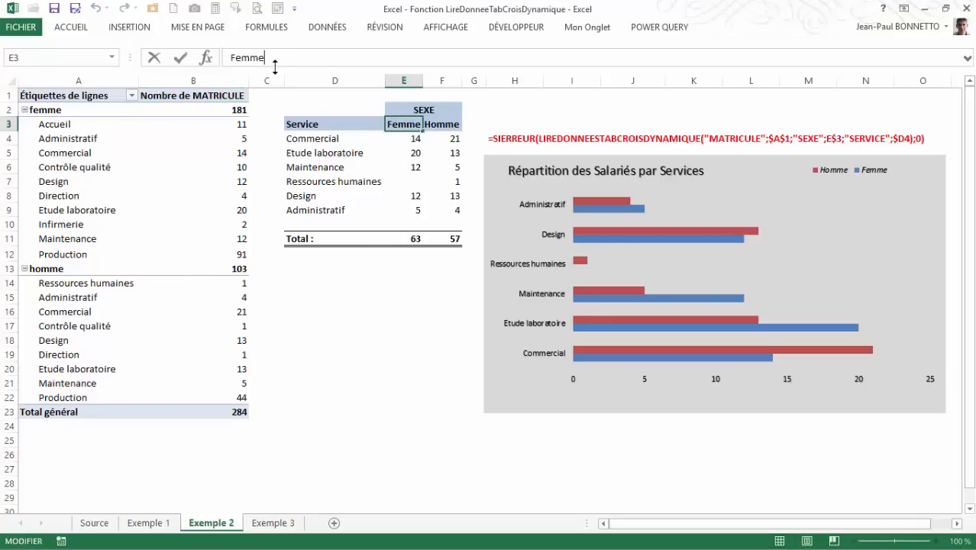
text(s)
key(Return)
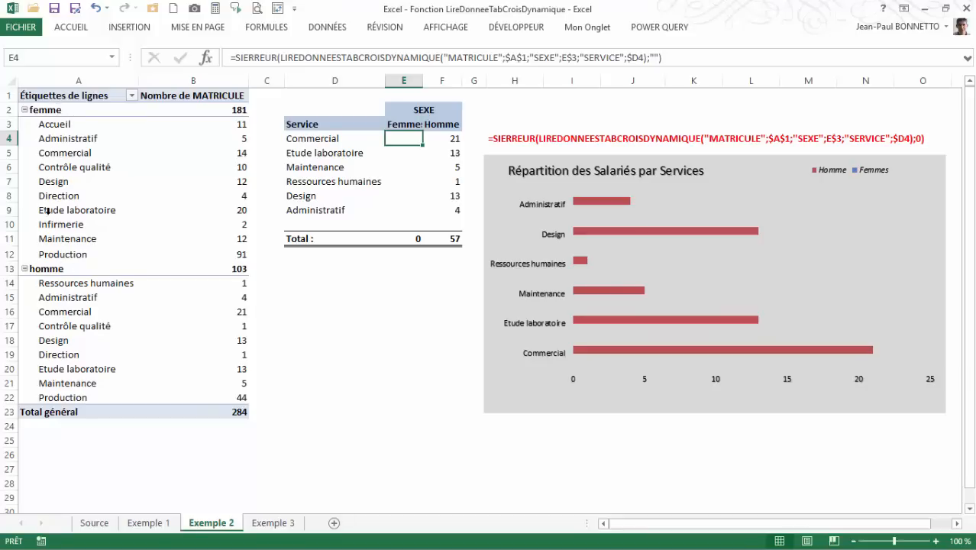
Restore the column header in E3 to Femme.
click(406, 124)
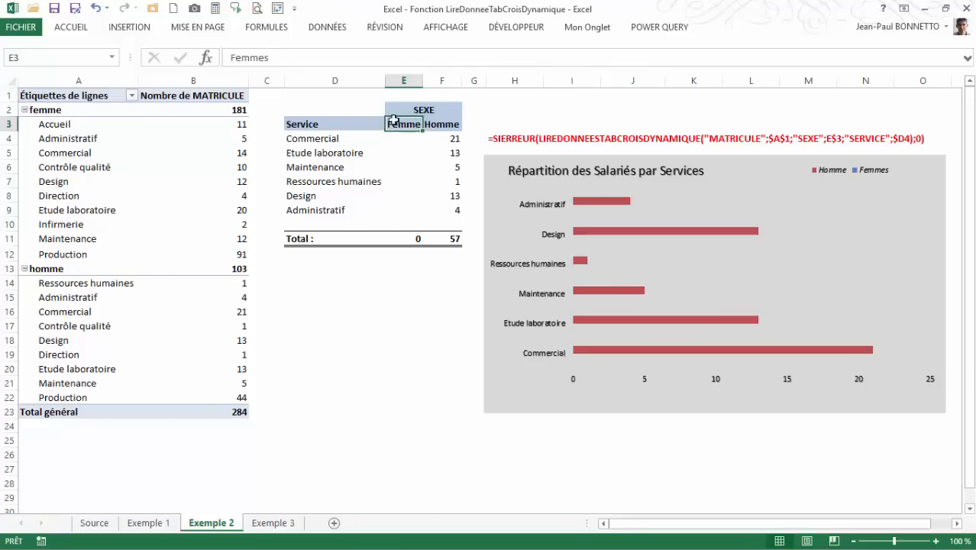
click(274, 58)
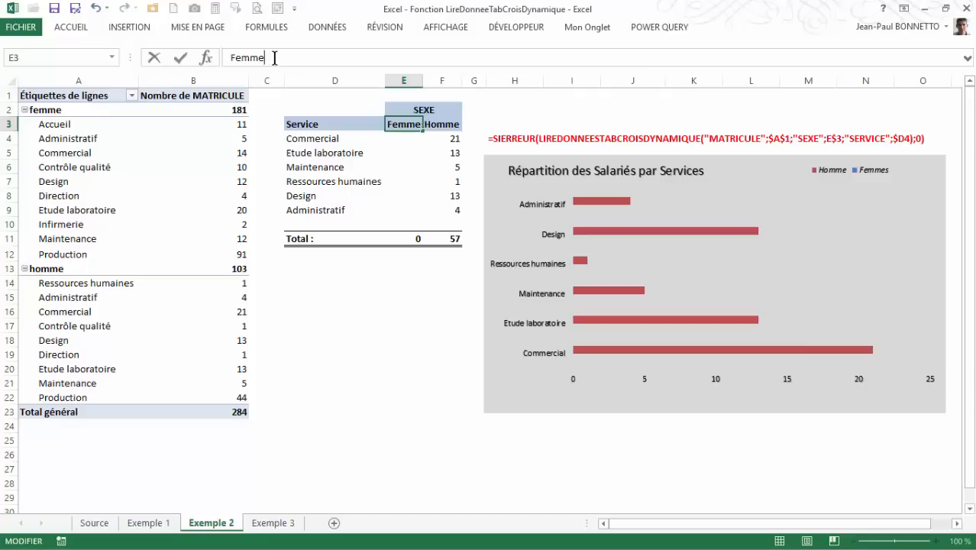
key(Return)
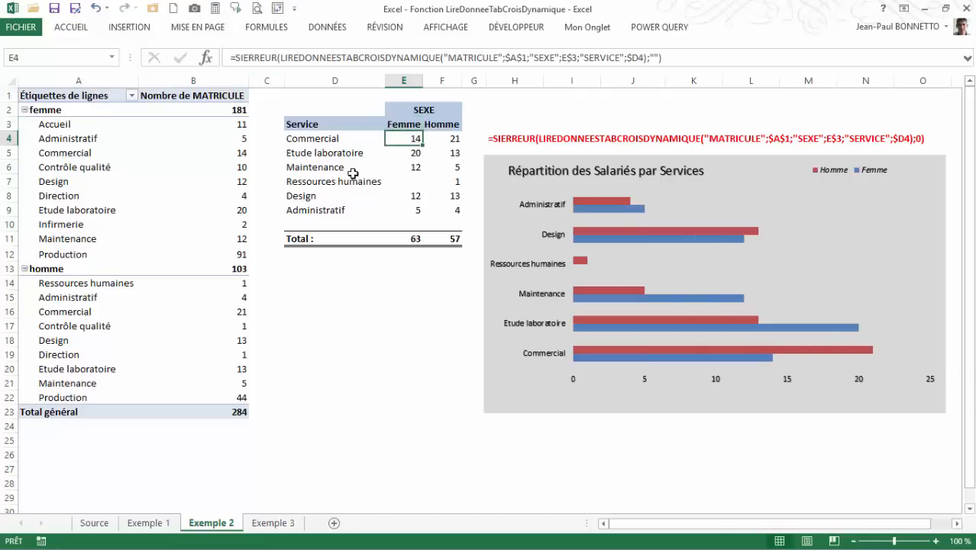
Open the Exemple 3 sheet and compare its pivot table with the one on Exemple 2.
click(322, 150)
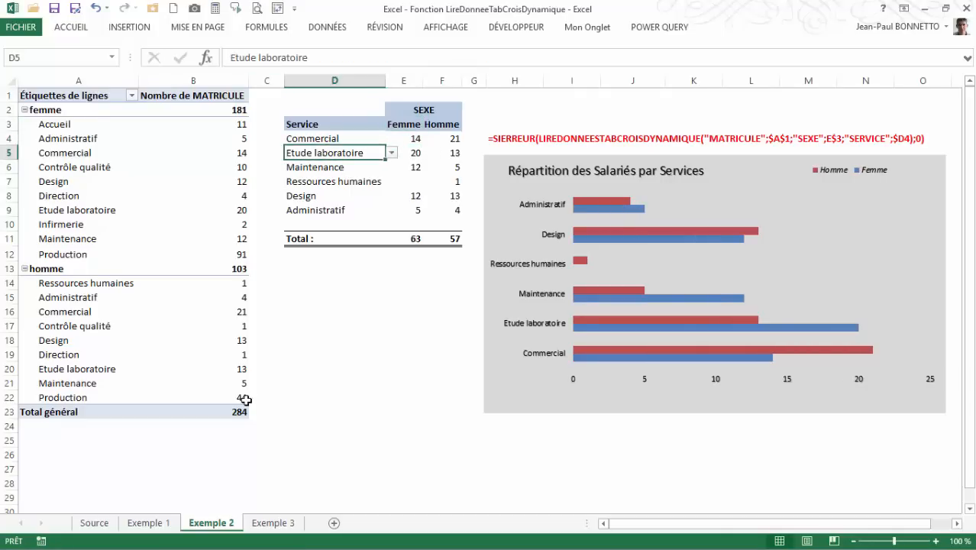
click(282, 524)
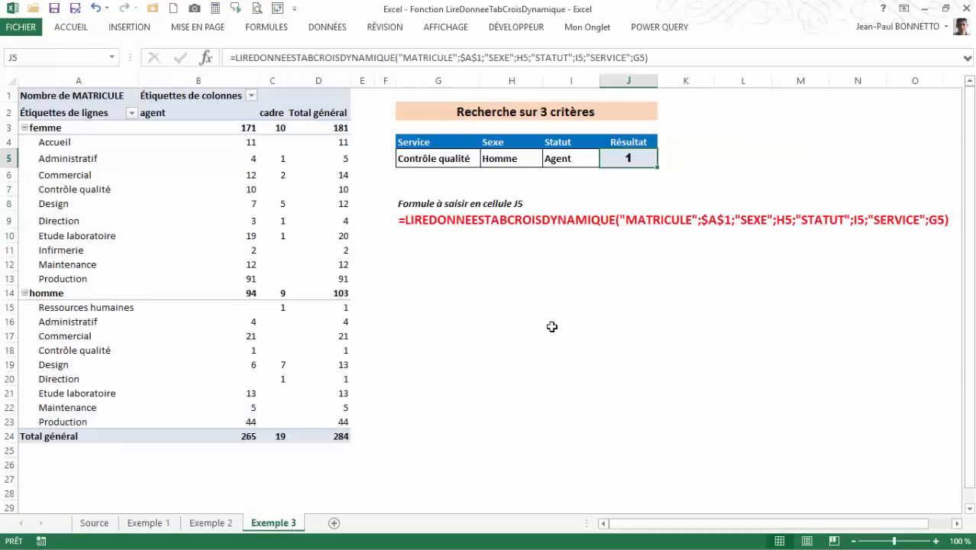
click(505, 295)
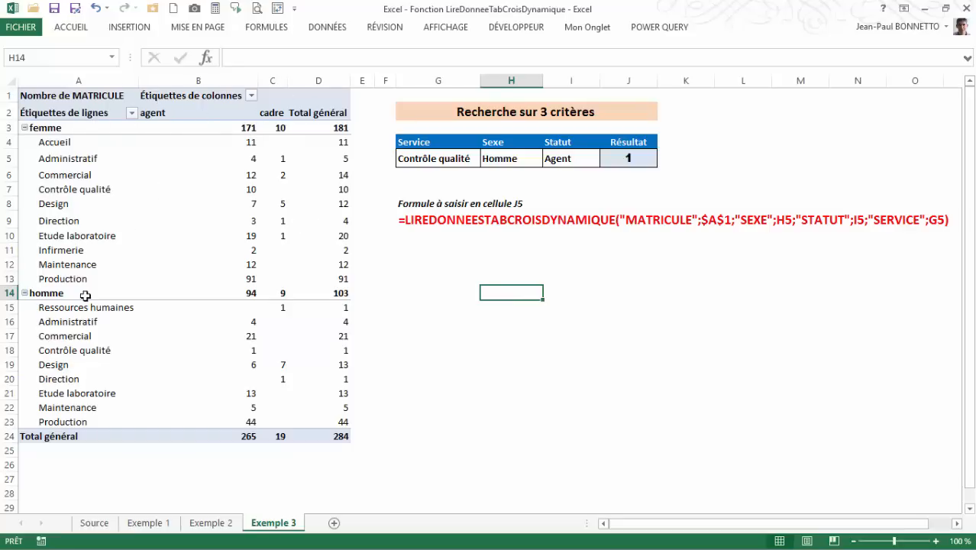
click(220, 525)
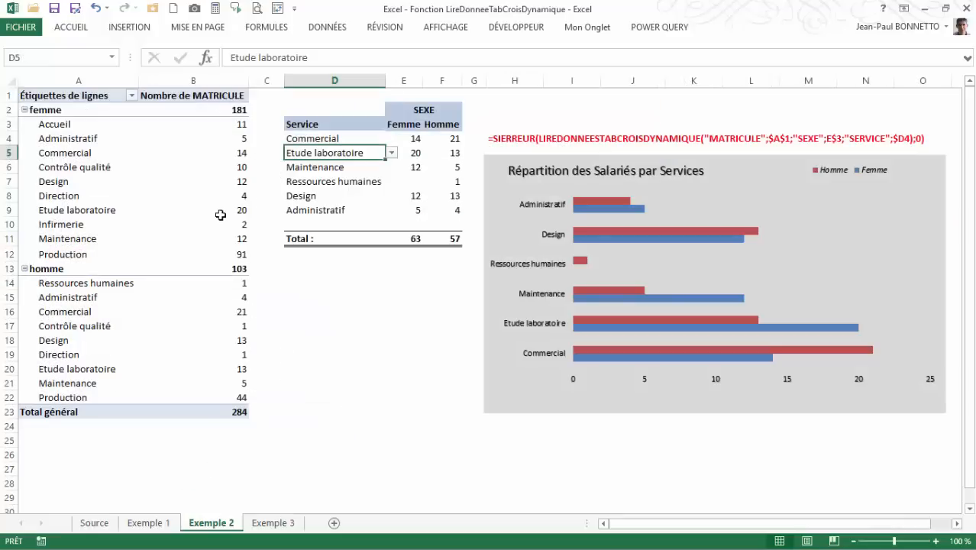
click(275, 523)
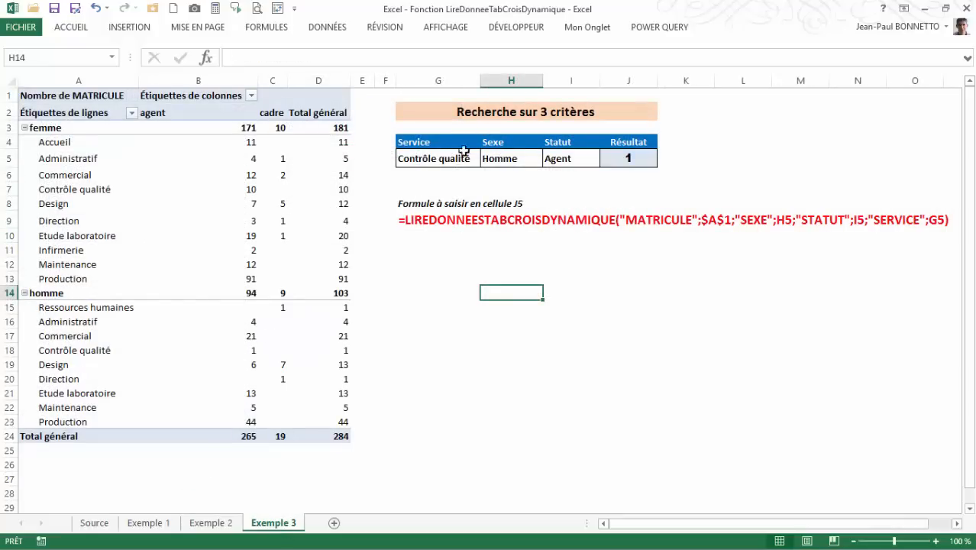
Inspect the service and sex criteria in G5 and H5 and the result formula in J5.
click(436, 158)
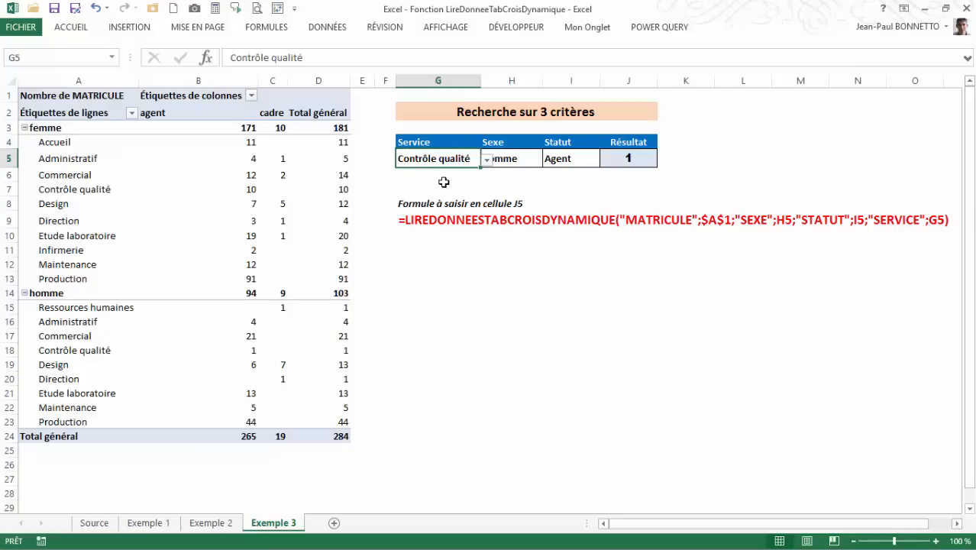
click(630, 158)
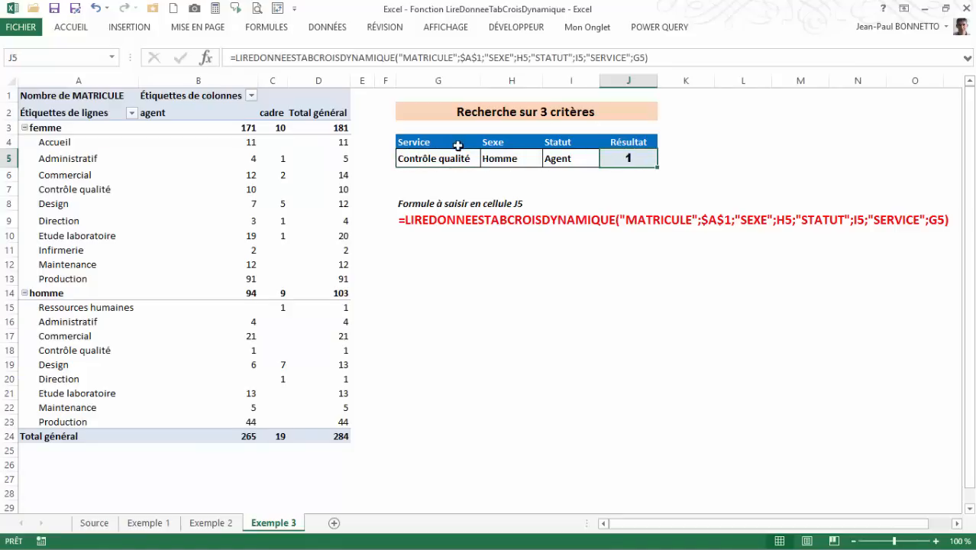
click(455, 155)
click(516, 159)
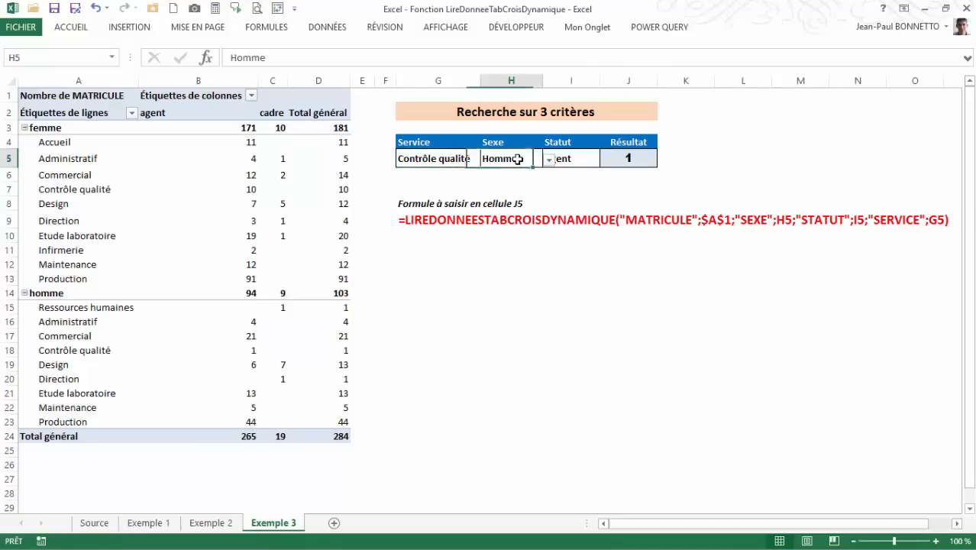
Choose Cadre as the status in I5 and check the men's Contrôle qualité counts in the pivot table.
click(574, 161)
click(605, 160)
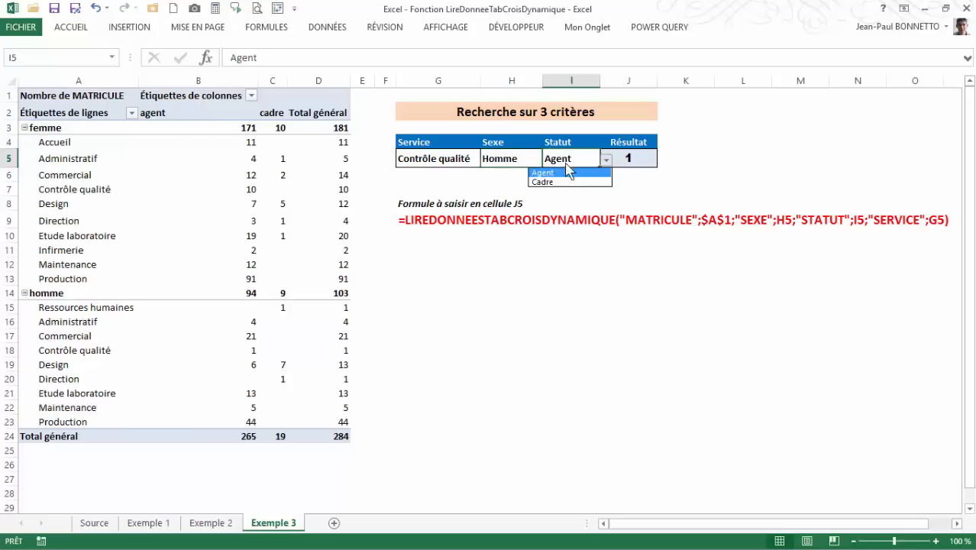
click(533, 184)
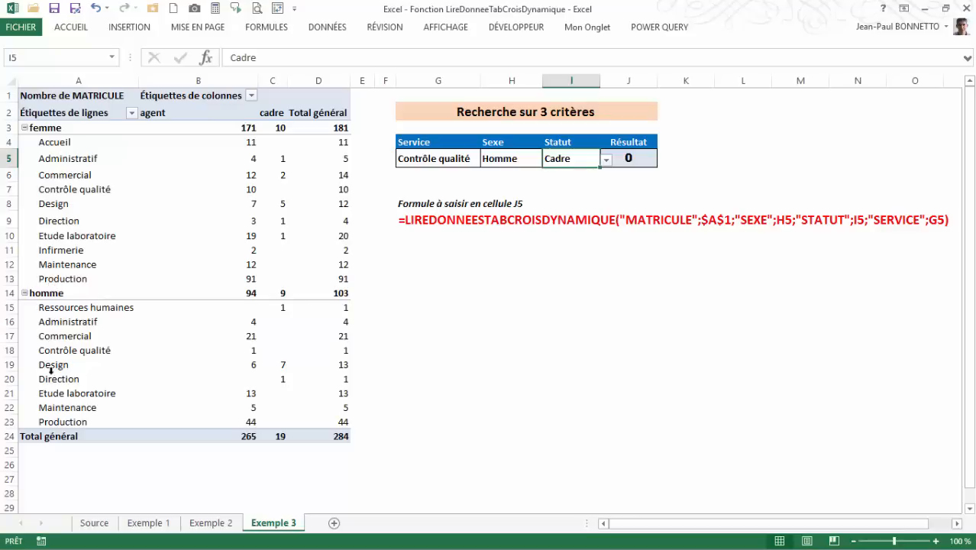
click(282, 349)
click(253, 348)
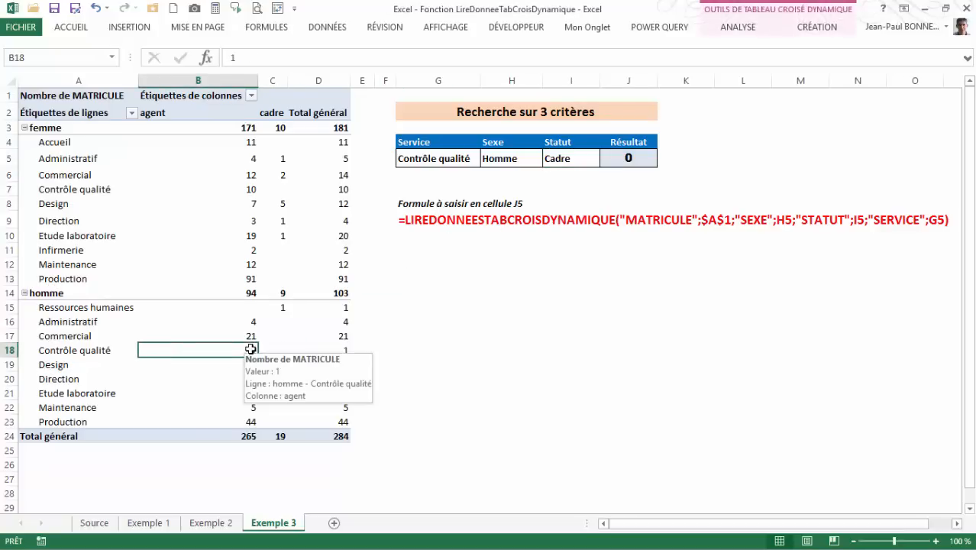
Choose Agent as the status in I5 and Direction as the service in G5.
click(574, 158)
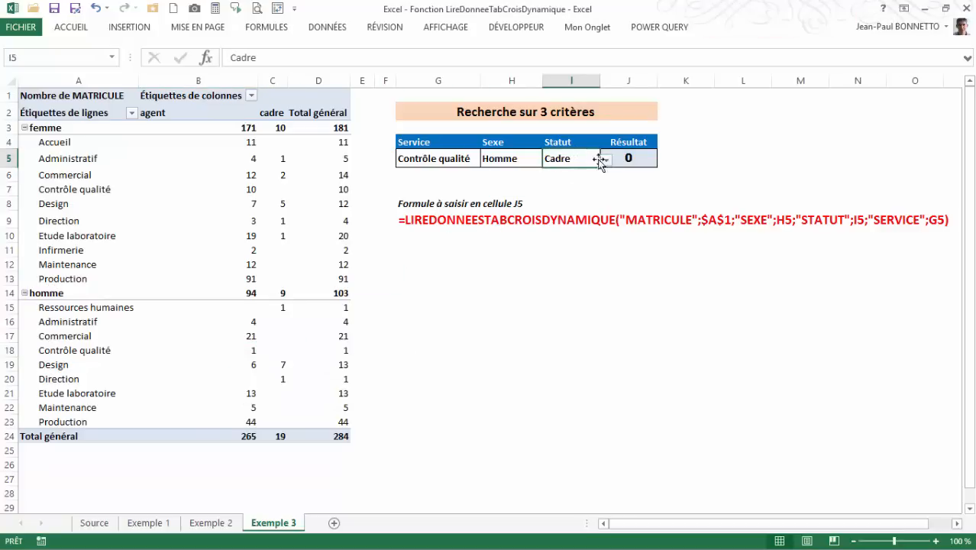
click(606, 159)
click(557, 178)
click(462, 159)
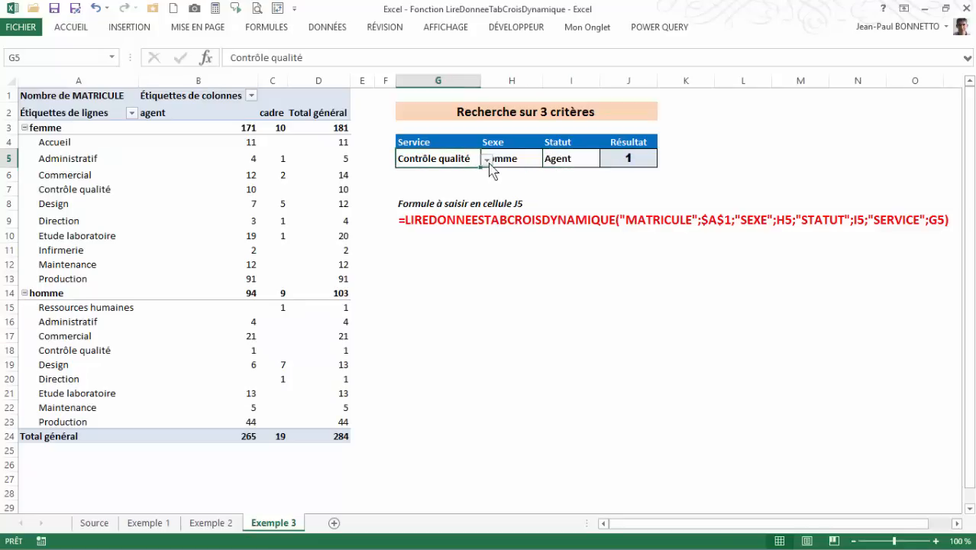
click(486, 160)
click(416, 191)
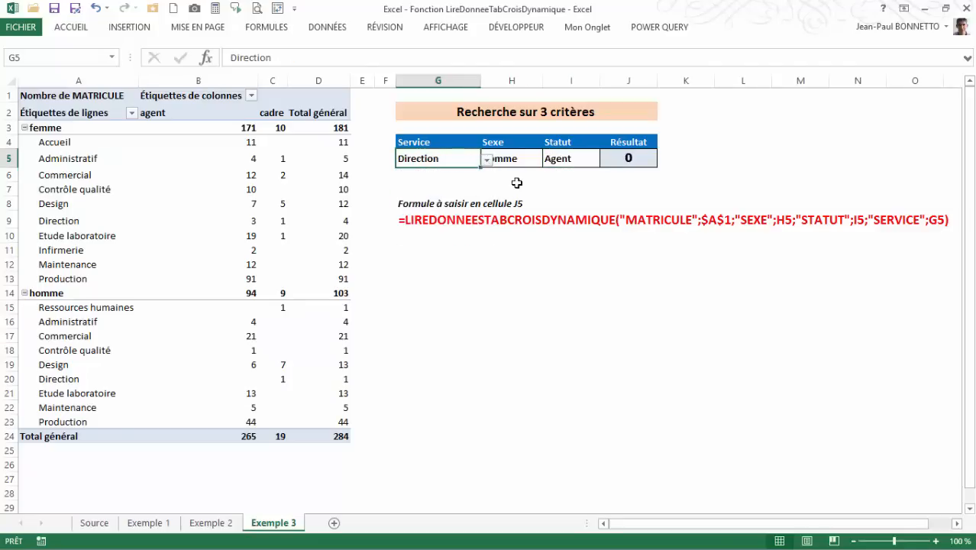
Review the sex and status criteria and compare them with the men's Direction counts in the pivot table.
click(501, 161)
click(569, 158)
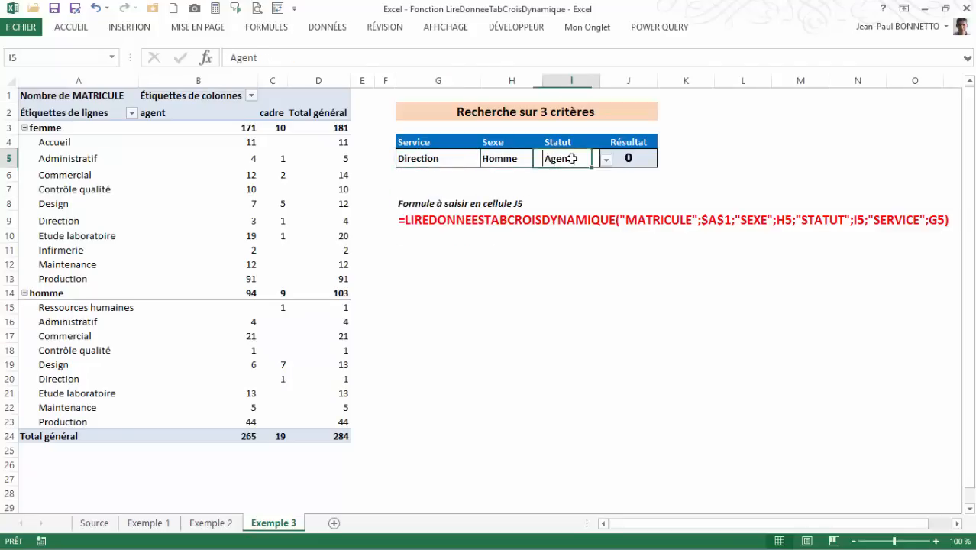
click(66, 375)
click(237, 377)
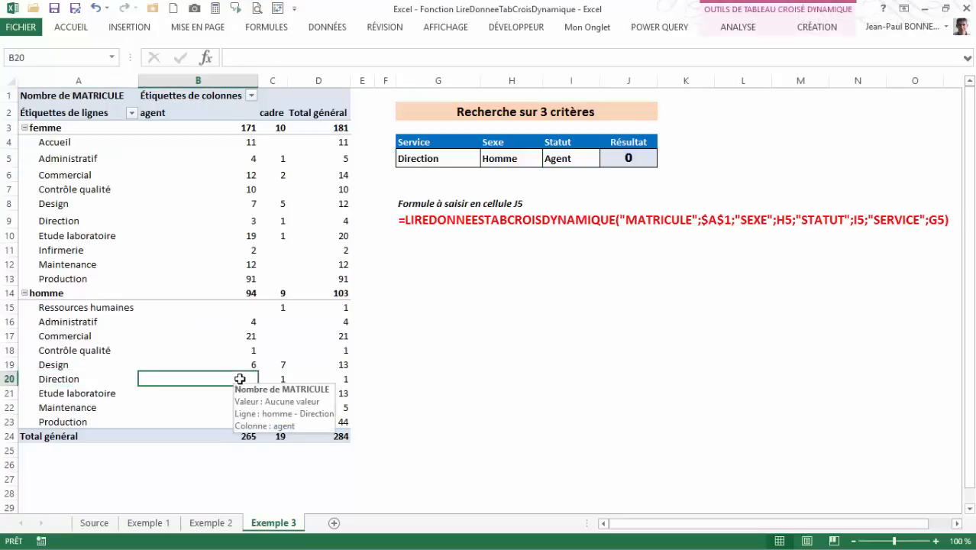
click(285, 379)
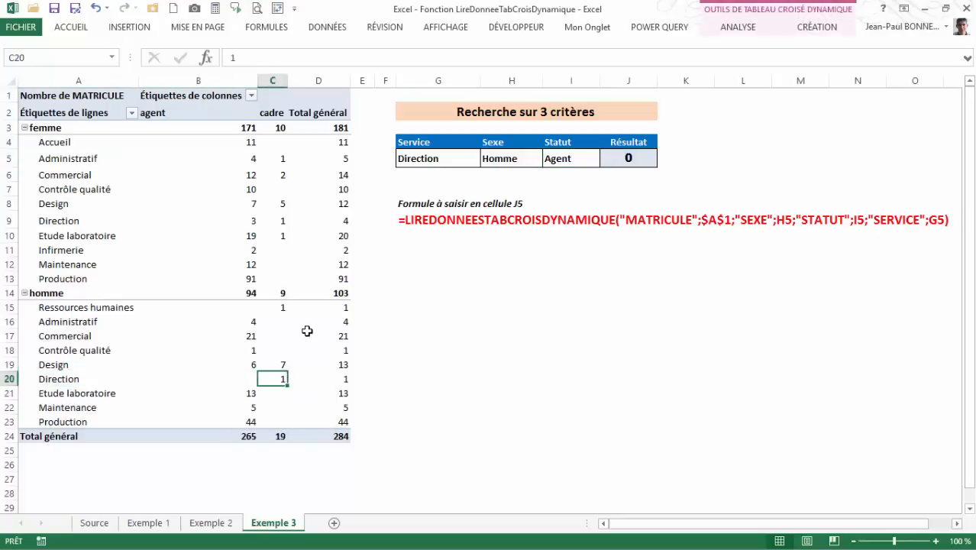
Choose Cadre as the status in I5 for the men's Direction search.
click(557, 158)
click(606, 161)
click(566, 188)
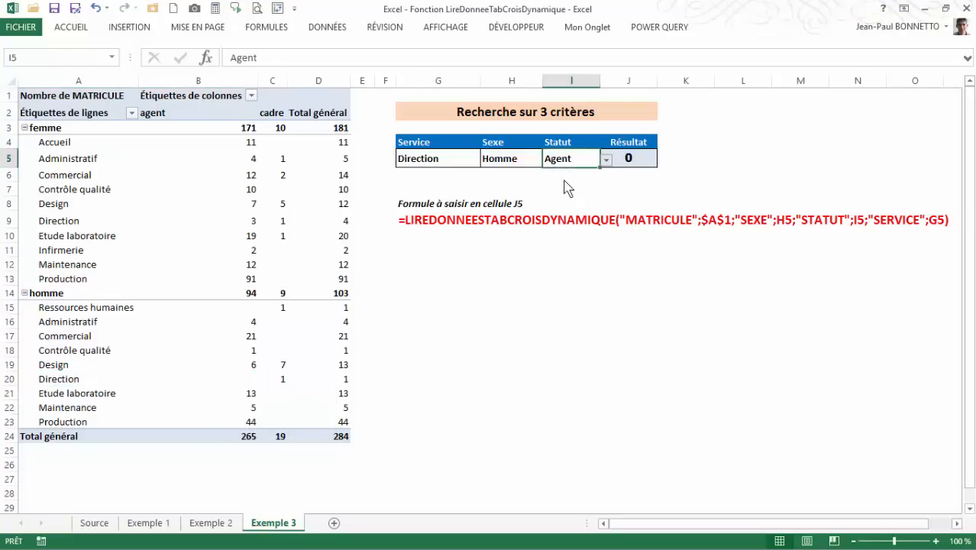
Choose Design as the service in G5 and compare the result with the men's Design counts in the pivot table.
click(417, 158)
click(487, 161)
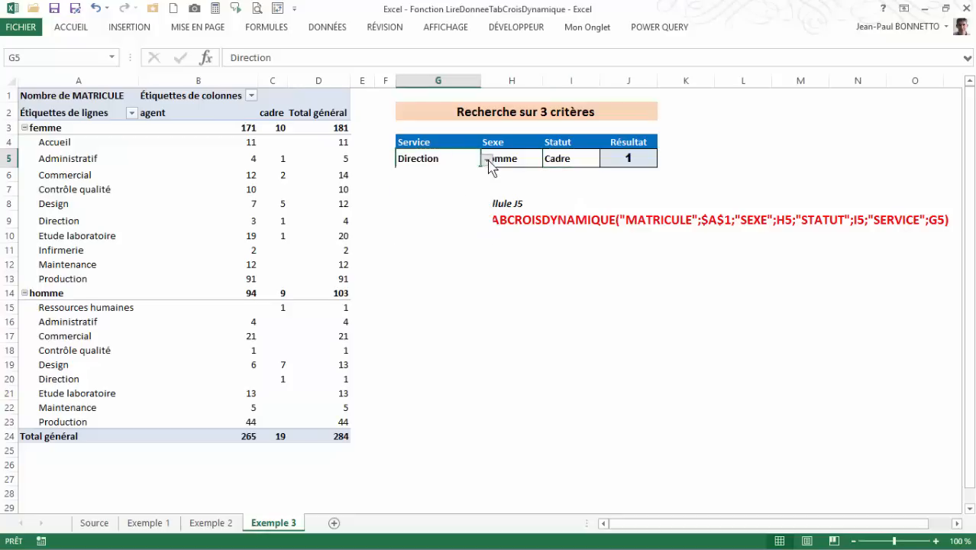
click(419, 183)
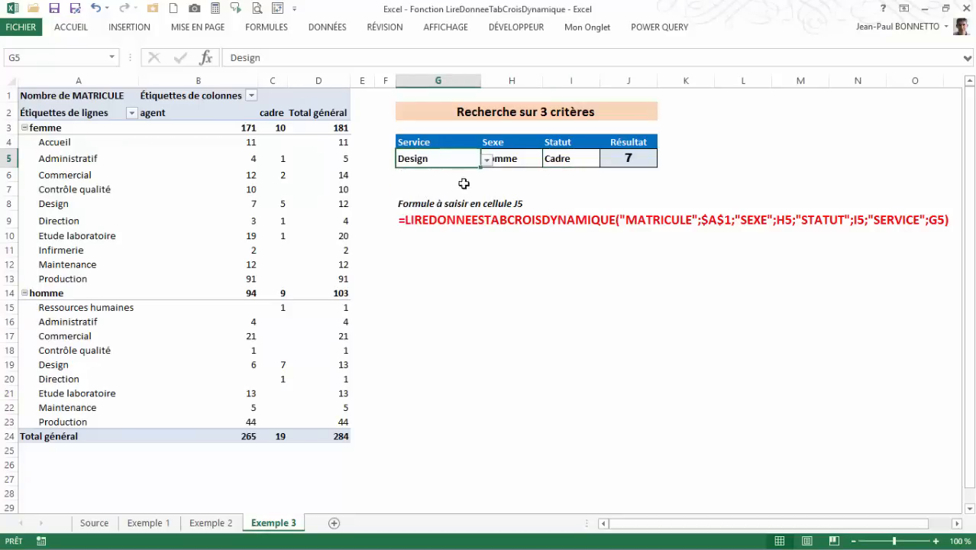
click(512, 160)
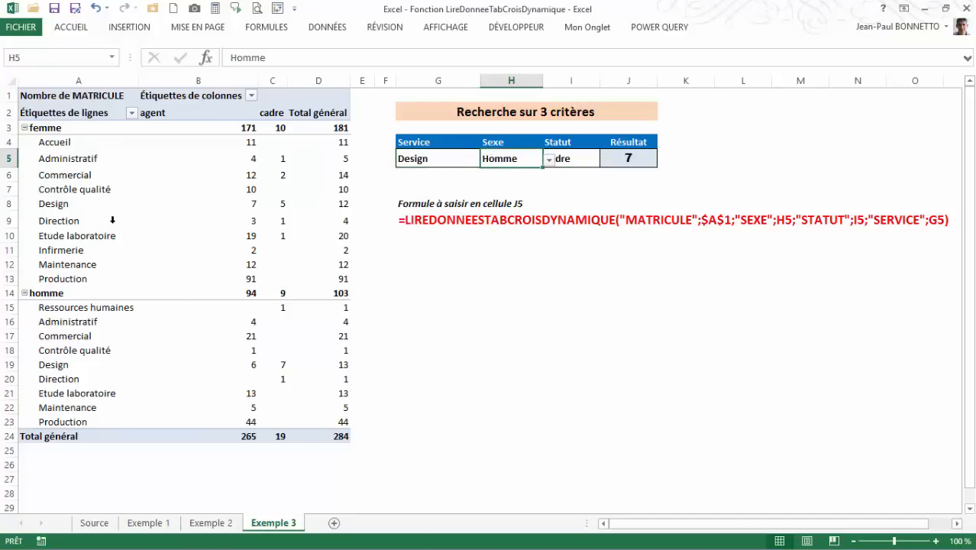
click(276, 364)
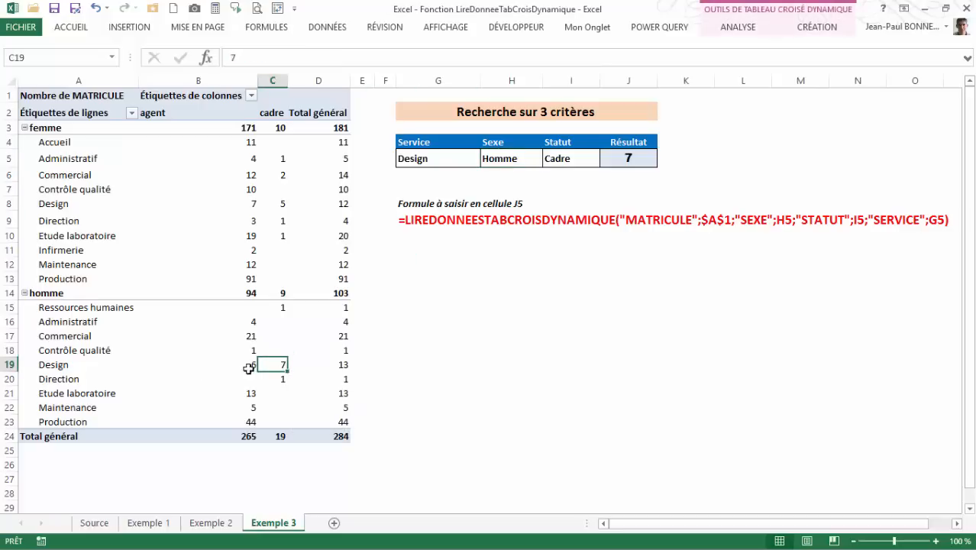
mouse_move(249, 366)
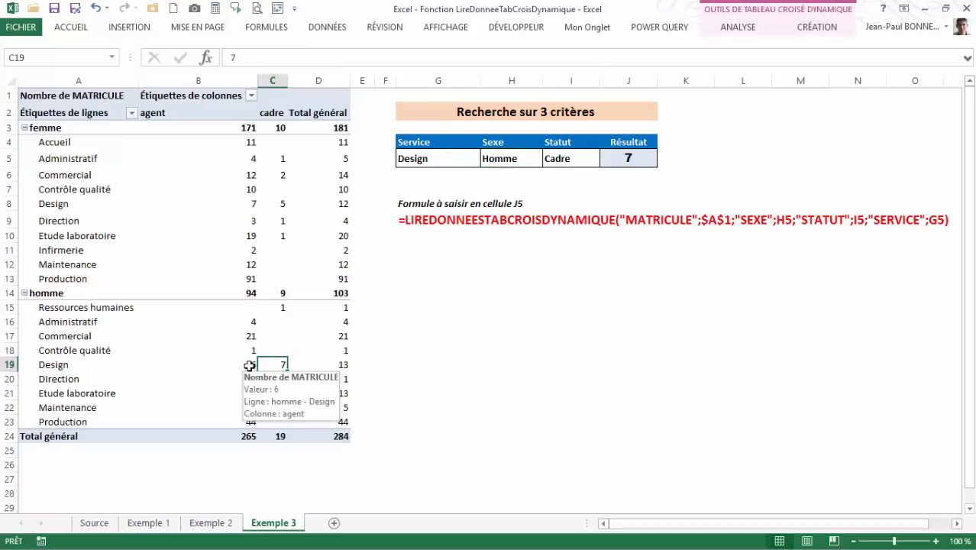
Choose Agent as the status in I5 and compare the J5 result with the men's Design agent count in the pivot table.
click(565, 160)
click(606, 160)
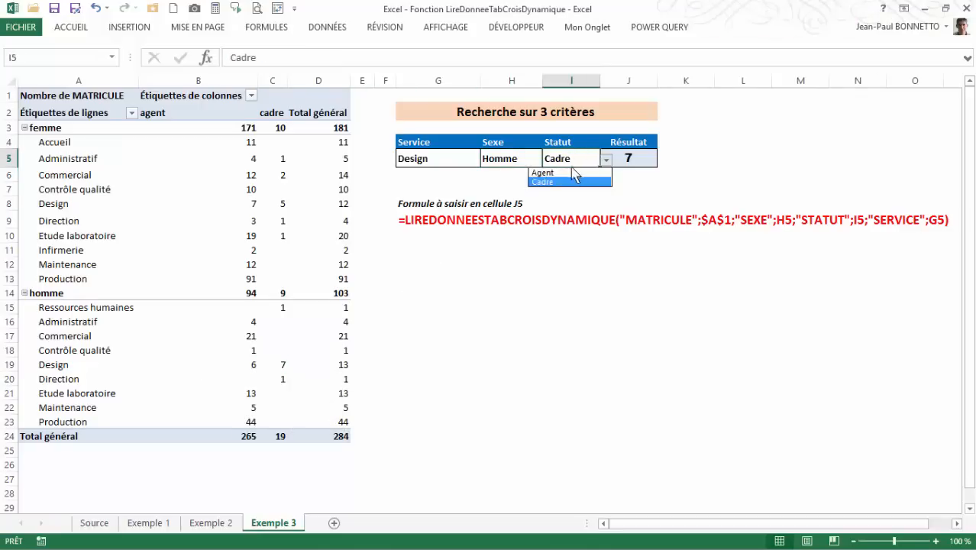
click(571, 181)
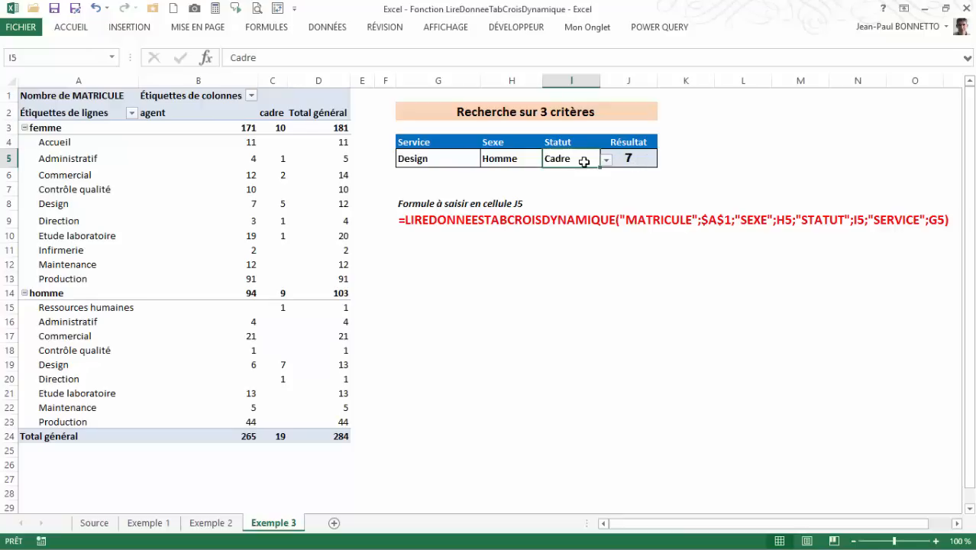
click(607, 161)
click(565, 171)
click(618, 158)
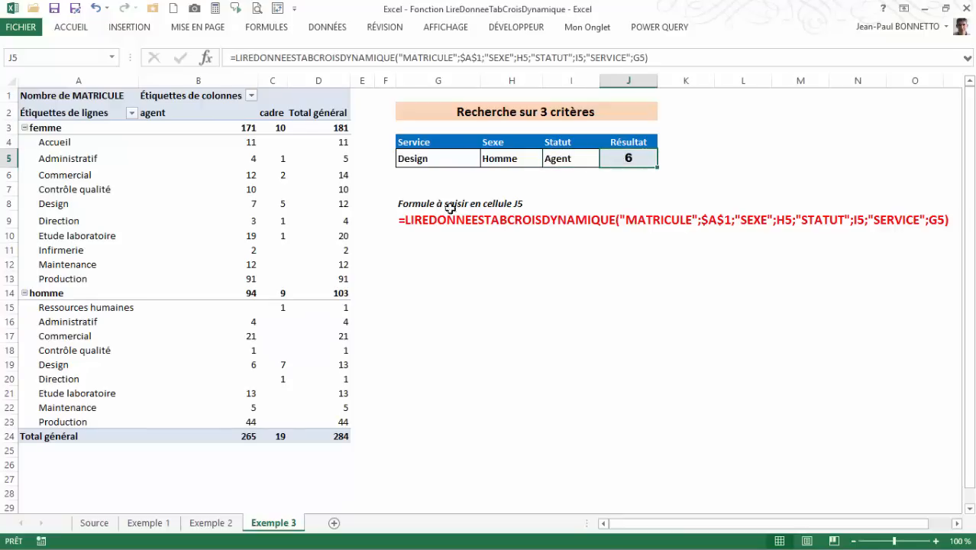
click(251, 365)
Choose Femme as the sex in H5 and check the women's Design agent count in the pivot table.
click(521, 160)
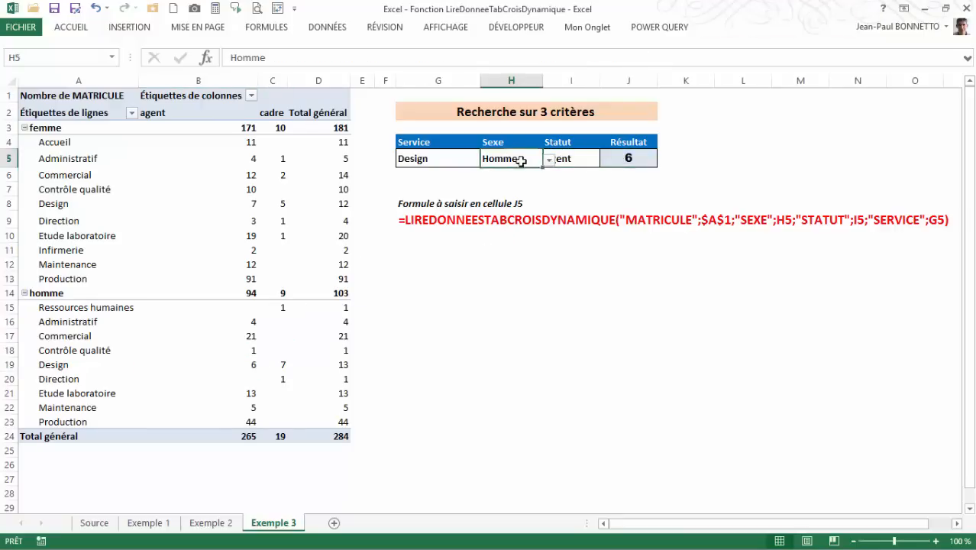
click(548, 159)
click(490, 174)
click(248, 203)
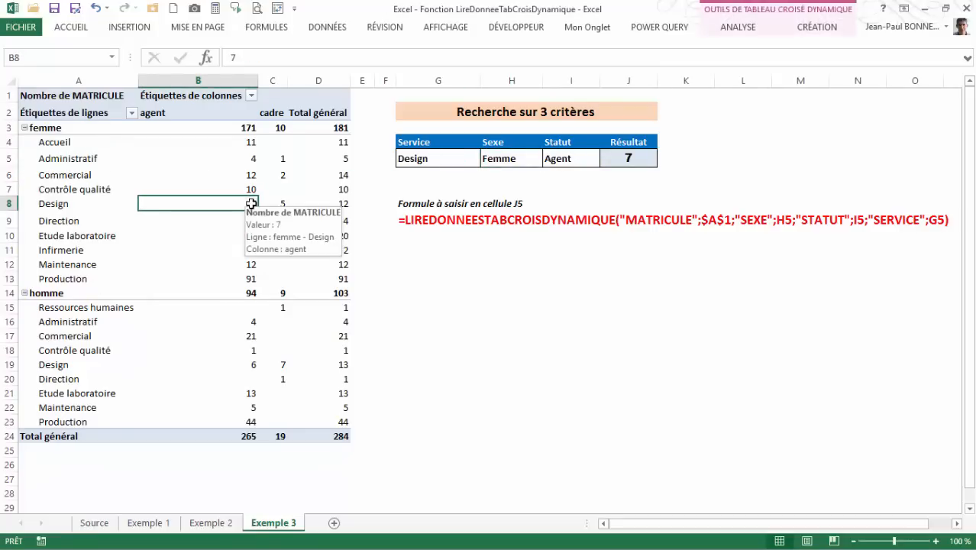
Check the women's Design cadre count in the pivot table, and choose Cadre as the status in I5 to compare the J5 result.
click(284, 203)
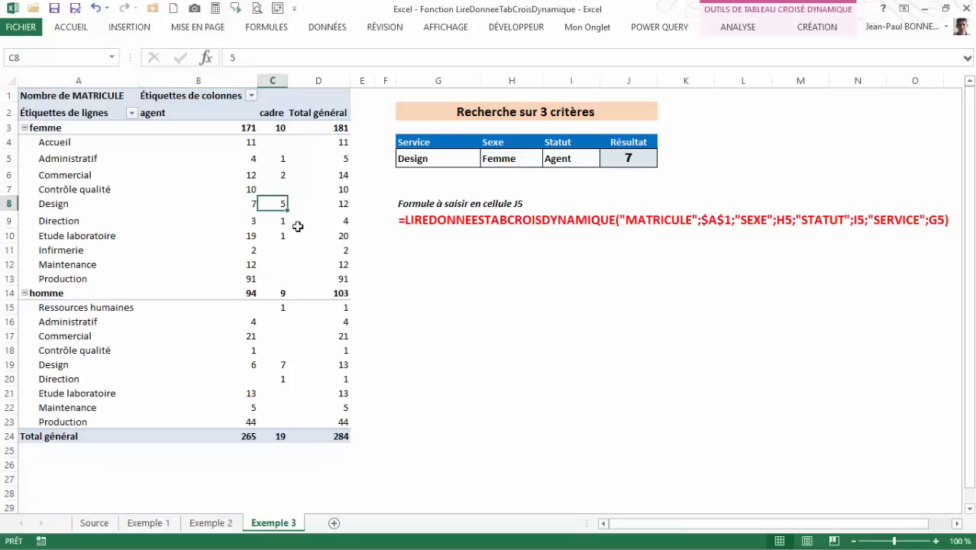
click(571, 159)
click(605, 159)
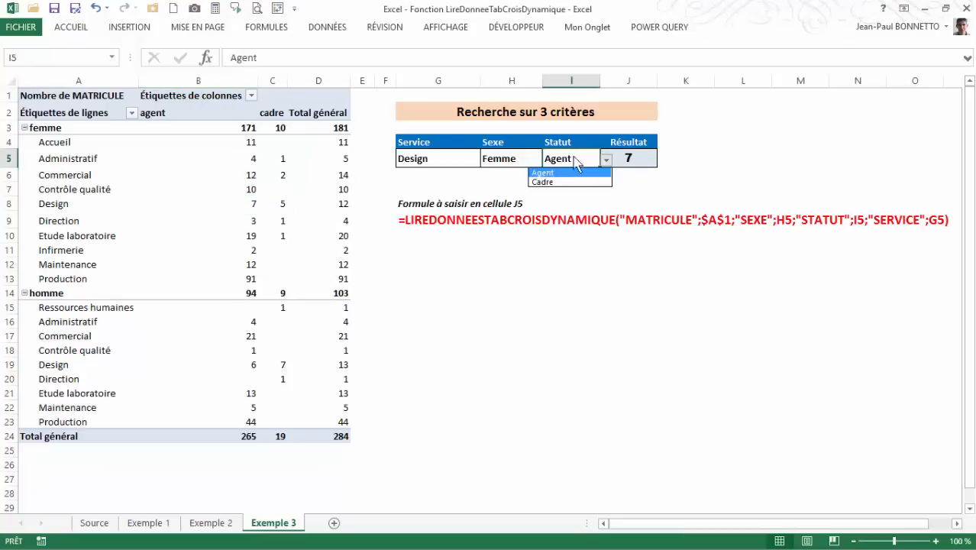
click(550, 177)
click(637, 155)
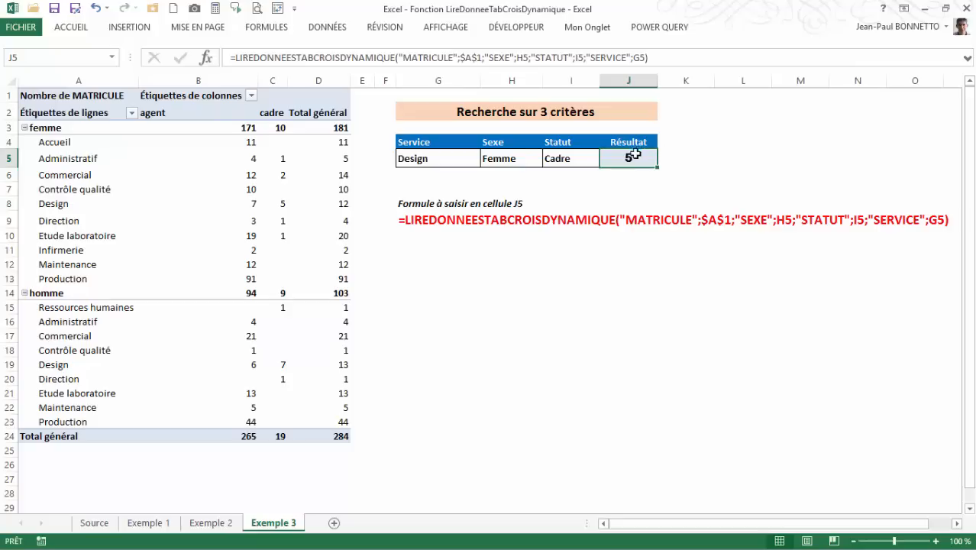
Review the service, sex and status criteria in G5, H5 and I5 behind the three-criteria result.
click(416, 158)
key(Right)
key(Right)
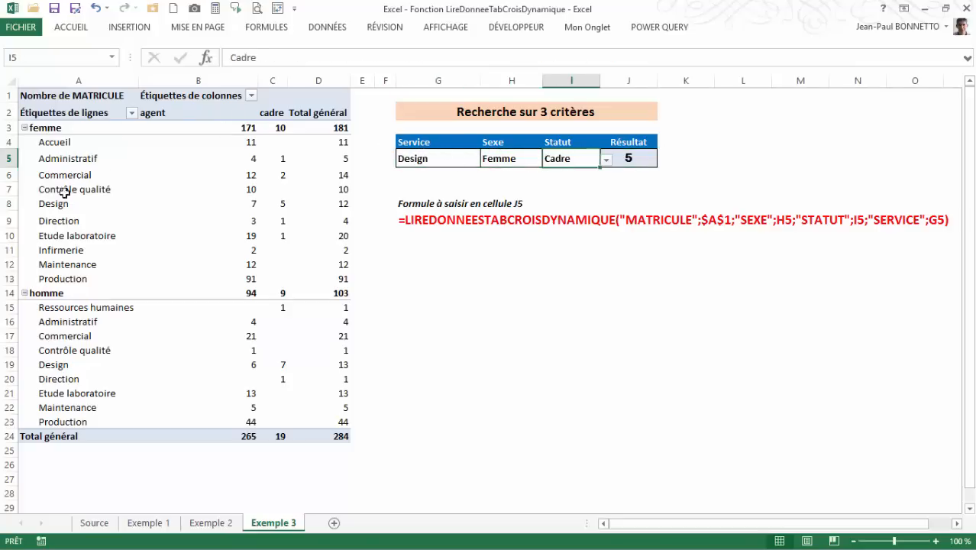
click(450, 158)
click(508, 158)
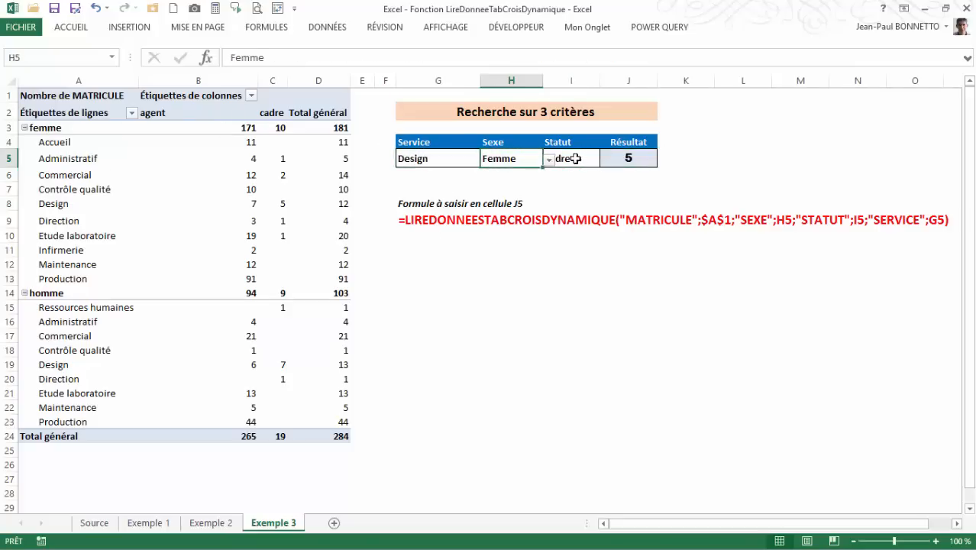
click(565, 158)
Examine the LIREDONNEESTABCROISDYNAMIQUE arguments of the J5 formula, from Champ_données through the field and element pairs up to Élément126.
click(628, 164)
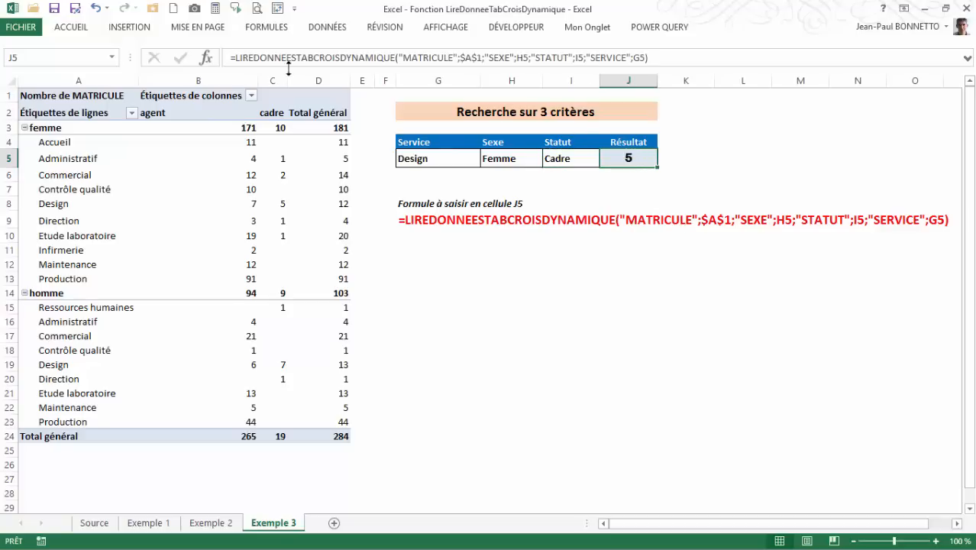
click(206, 57)
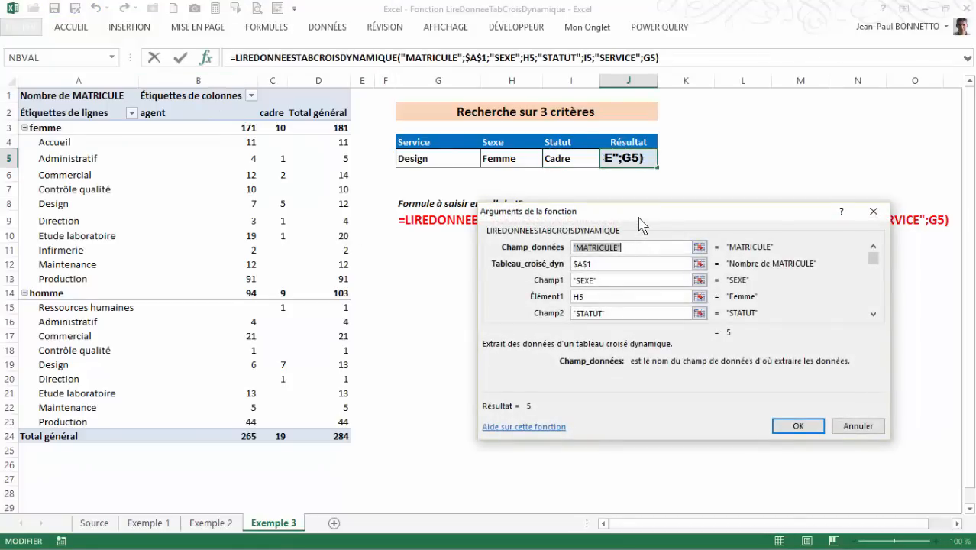
drag(640, 223, 585, 260)
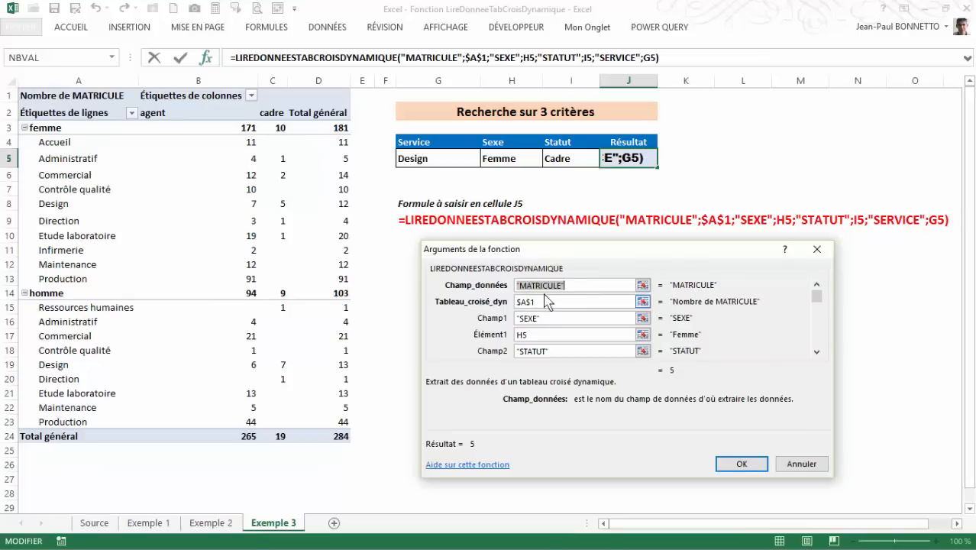
click(816, 352)
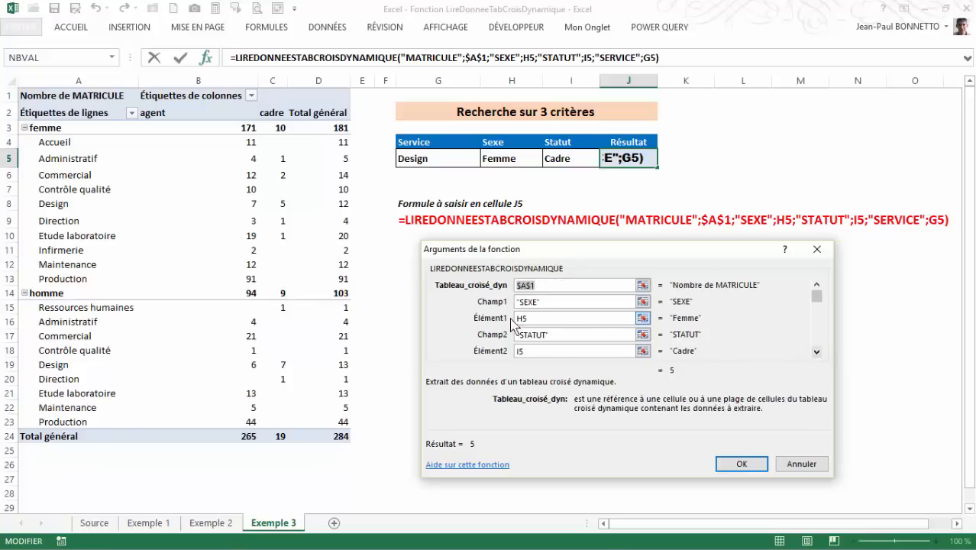
click(816, 352)
click(816, 352)
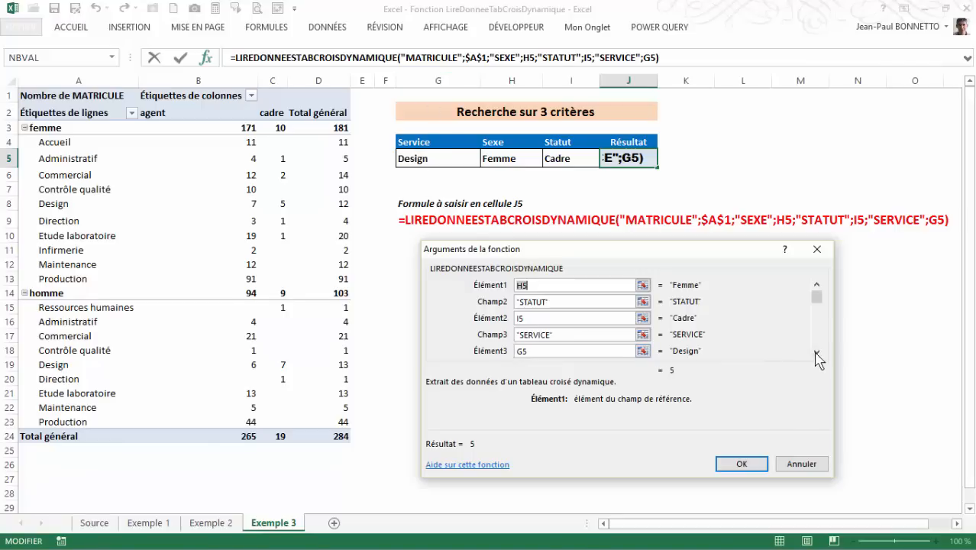
click(816, 352)
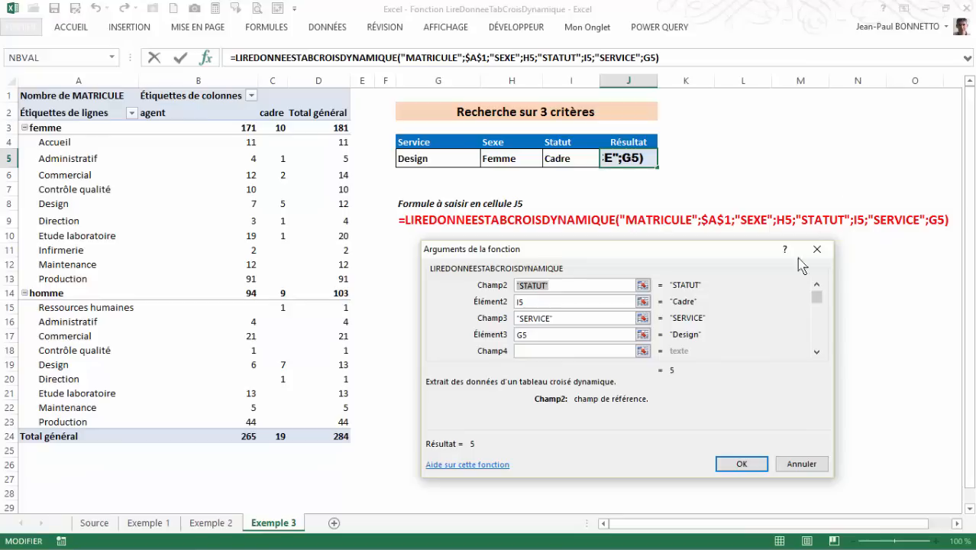
drag(816, 298, 816, 353)
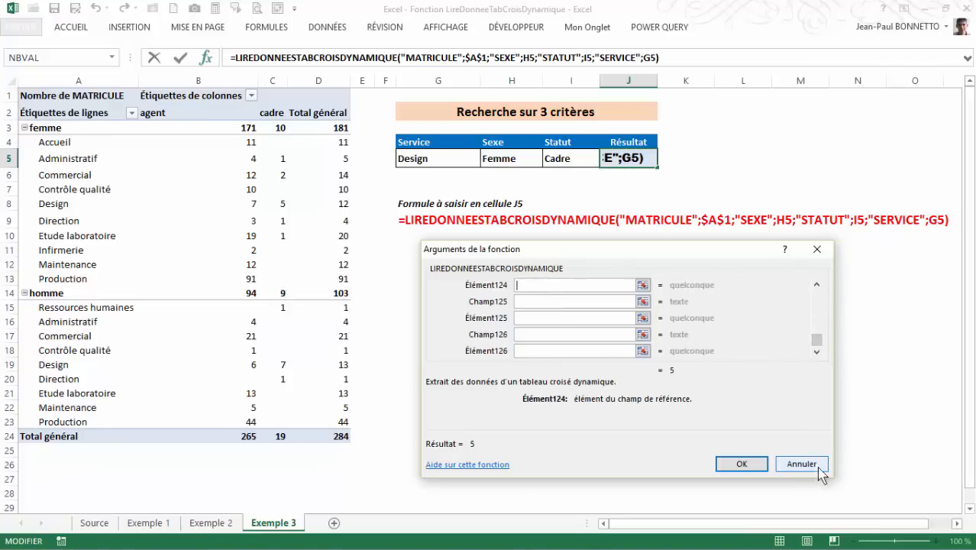
click(729, 463)
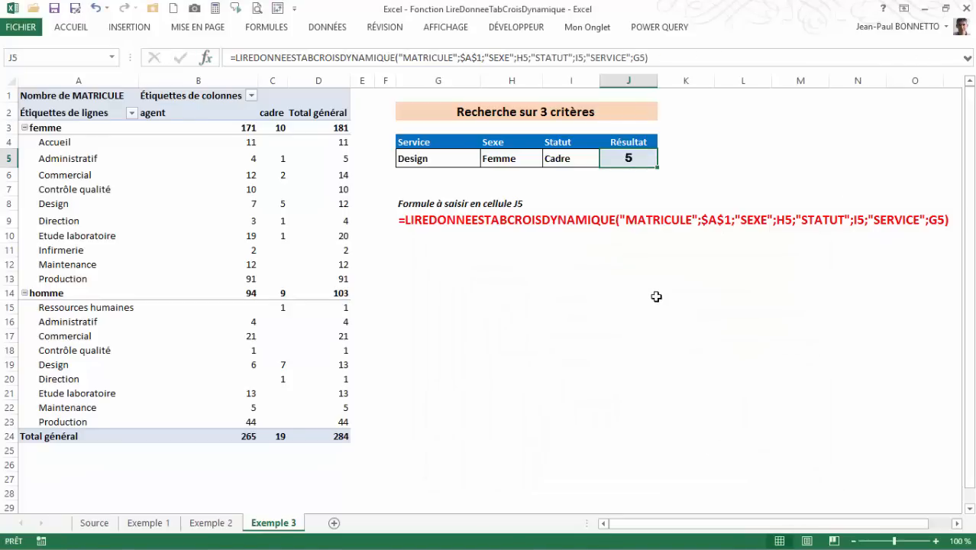
click(434, 250)
click(447, 282)
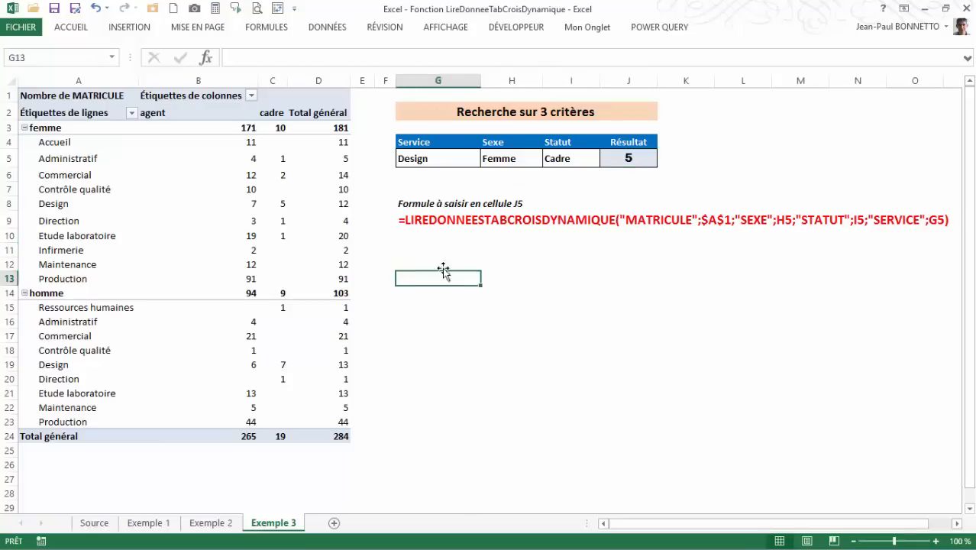
click(449, 251)
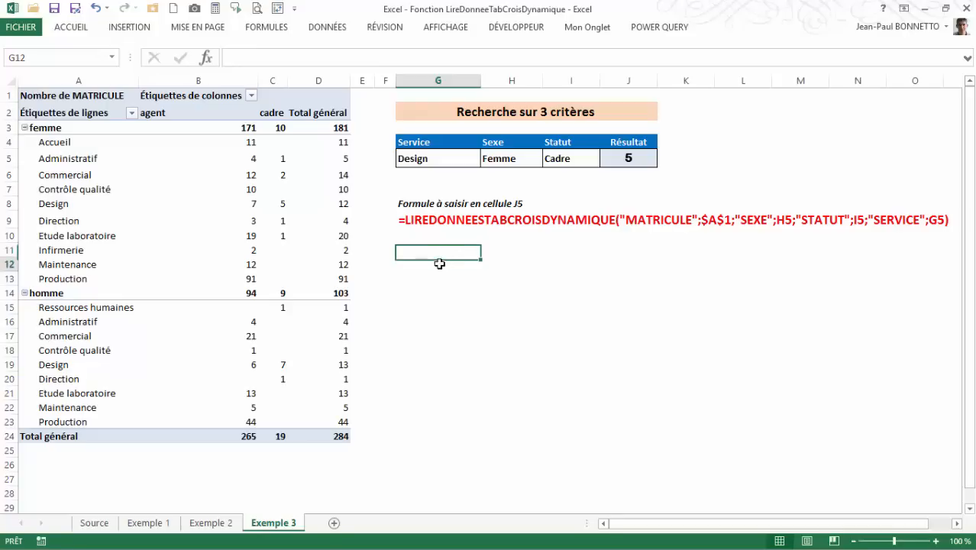
click(449, 238)
Select the J5 result cell and go back to the Exemple 1 sheet with the function's description and syntax.
click(614, 158)
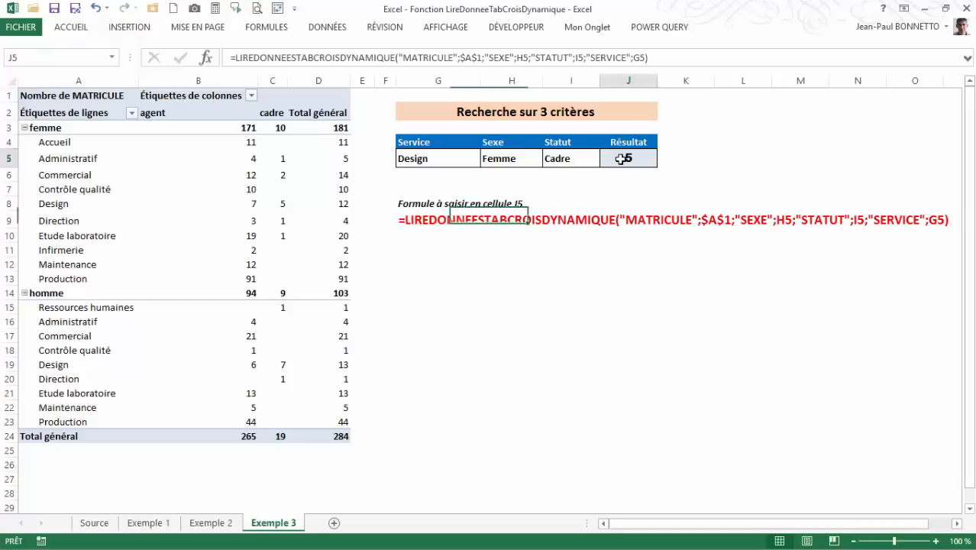
click(147, 523)
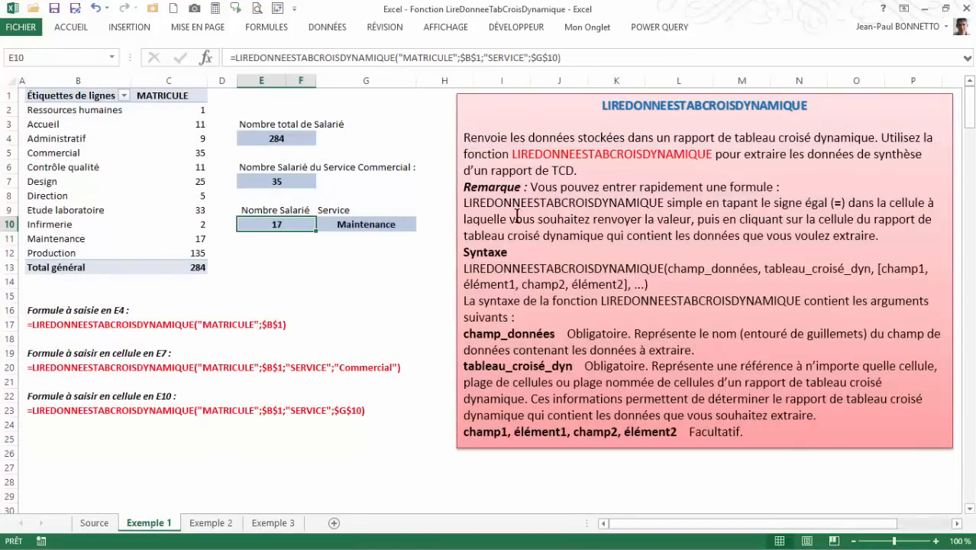